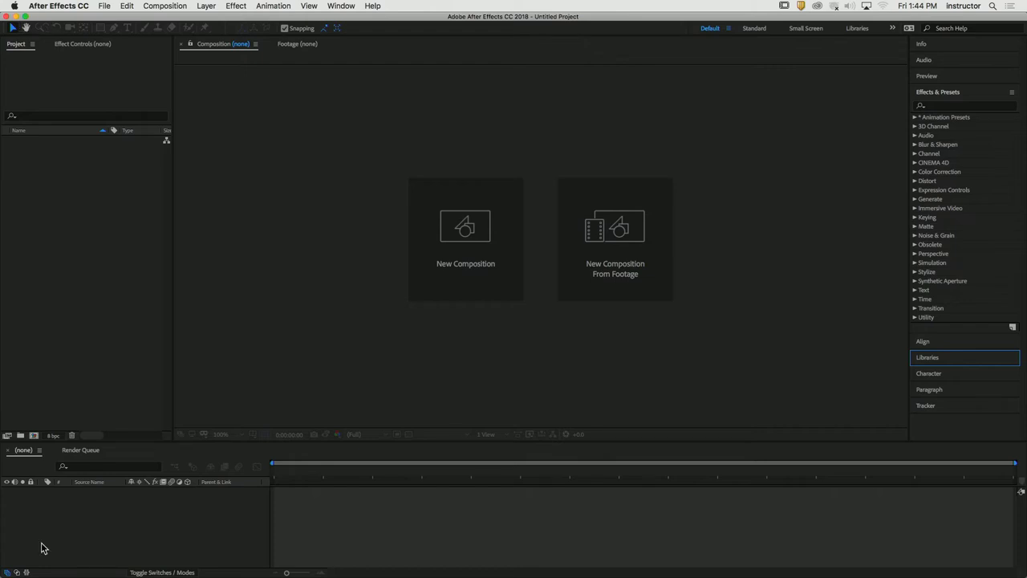
- Switch to Google Chrome and run an image search for "starbucks logo" in a new browser tab
{"action": "mouse_move", "coordinate": [228, 575]}
{"action": "left_click", "coordinate": [81, 560]}
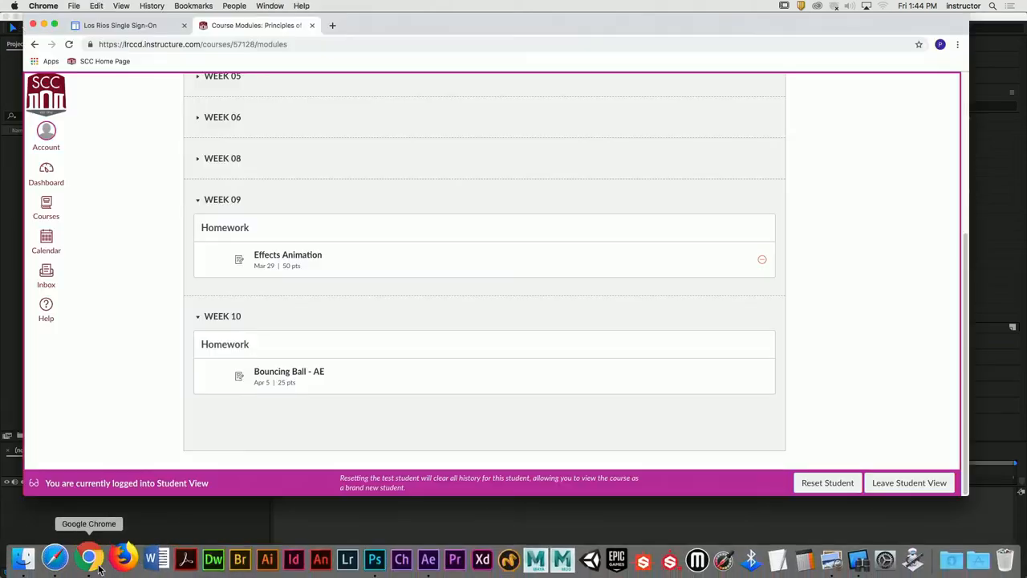
{"action": "left_click", "coordinate": [332, 26]}
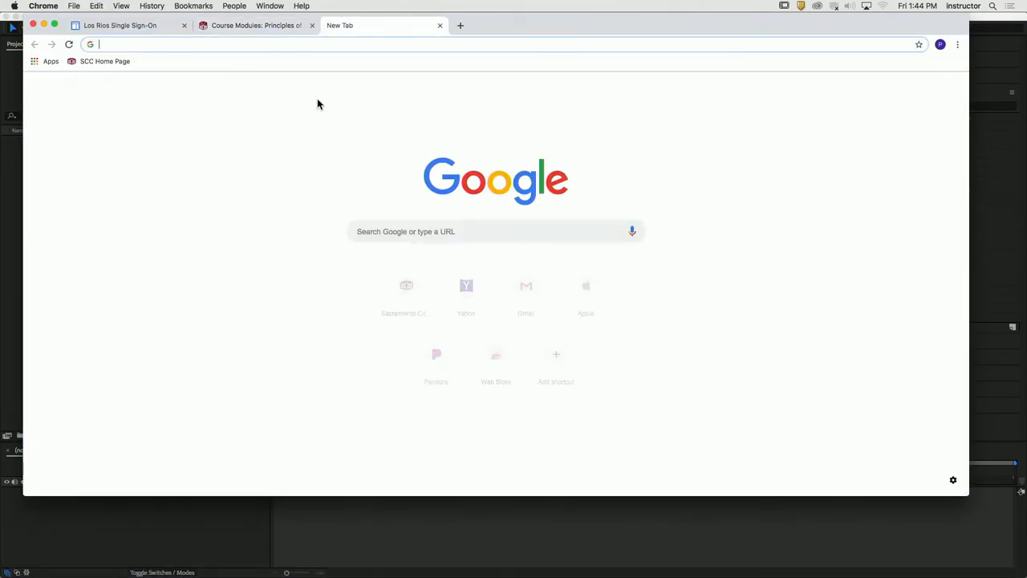
{"action": "type", "text": "s"}
{"action": "type", "text": "buck"}
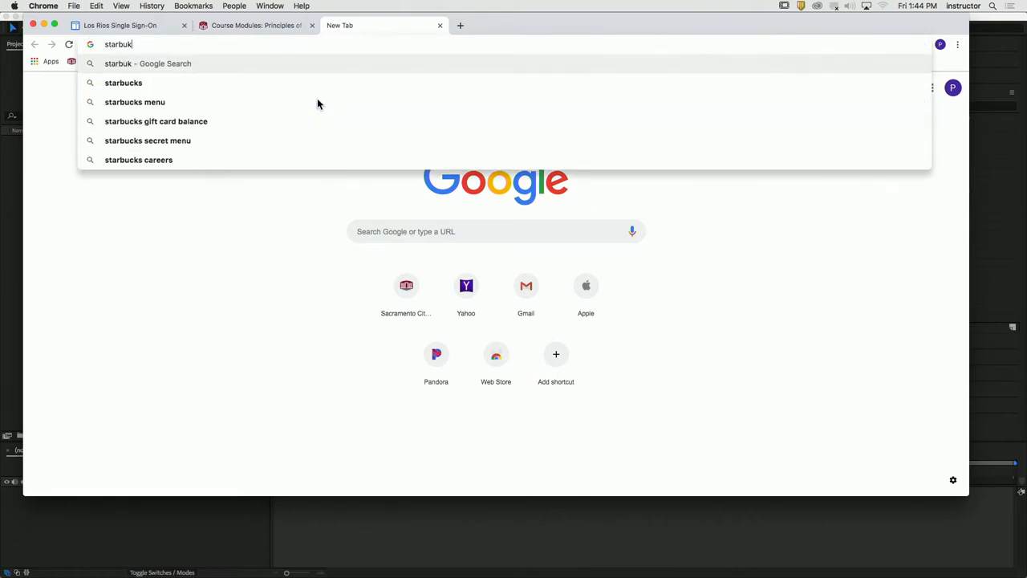
{"action": "type", "text": "s logo"}
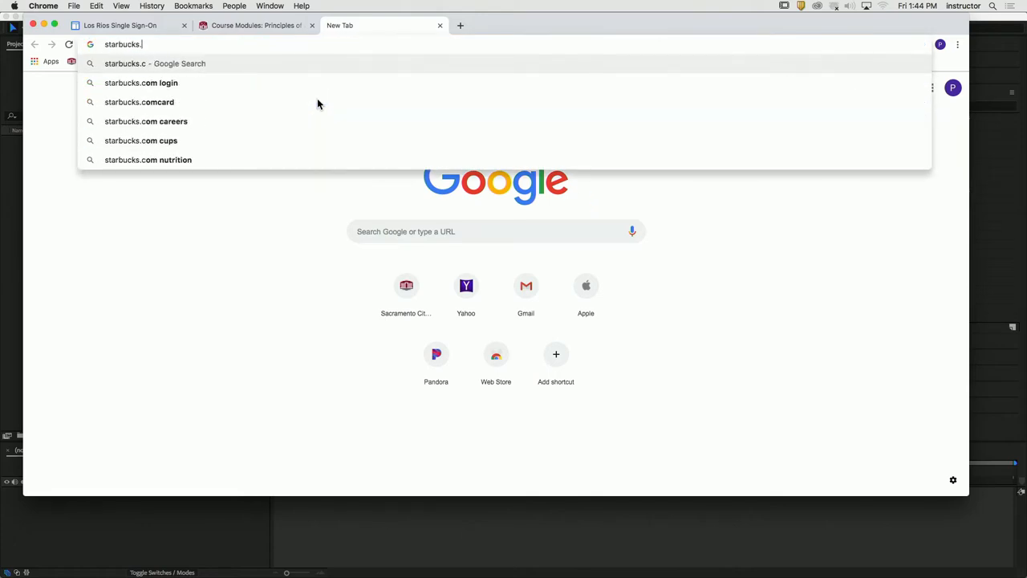
{"action": "key", "text": "Return"}
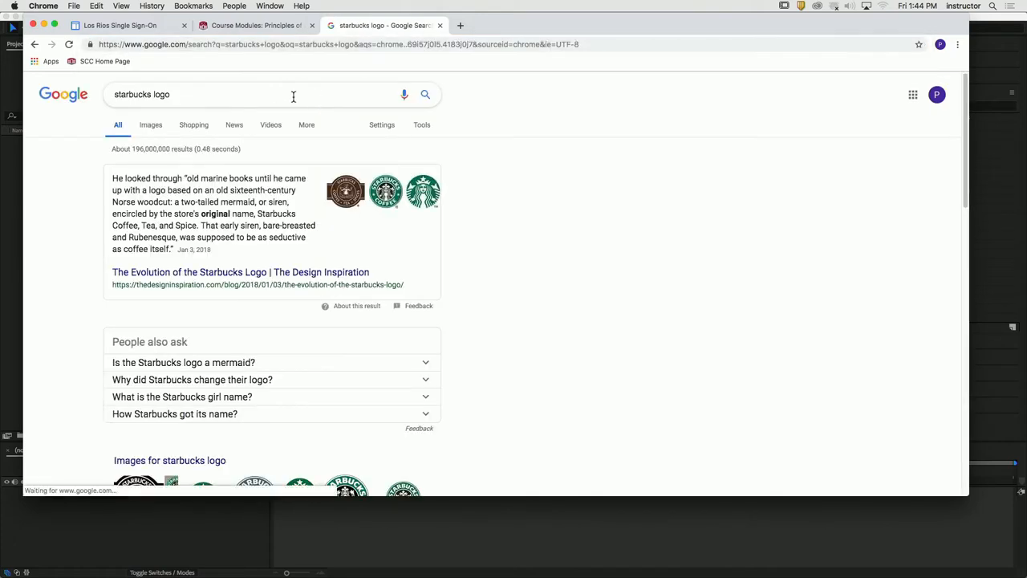
{"action": "left_click", "coordinate": [151, 128]}
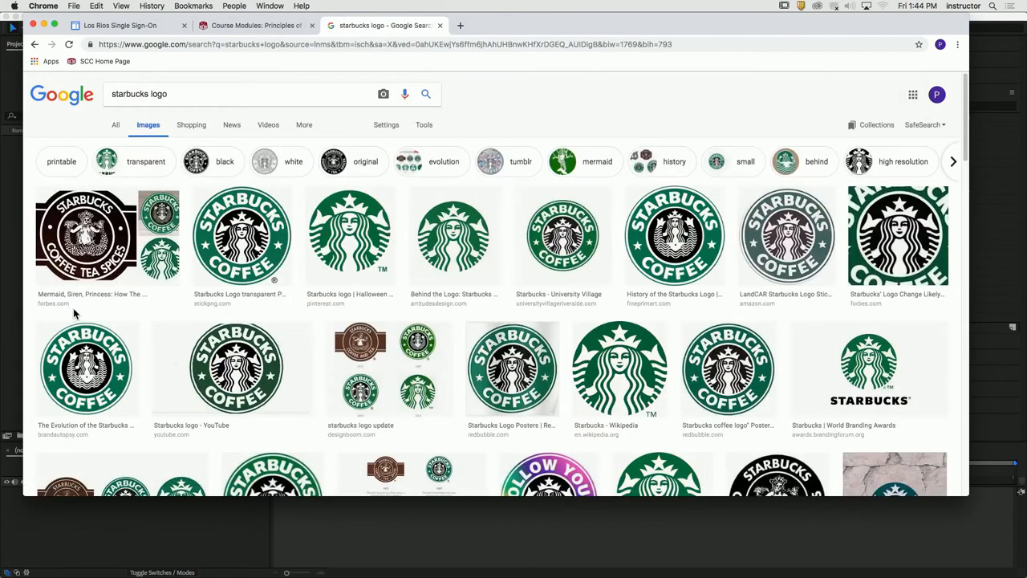
- Pick the transparent Starbucks logo from StickPNG and save it to the Desktop as a PNG image
{"action": "scroll", "coordinate": [442, 341], "scroll_direction": "down", "scroll_amount": 1}
{"action": "scroll", "coordinate": [442, 339], "scroll_direction": "down", "scroll_amount": 1}
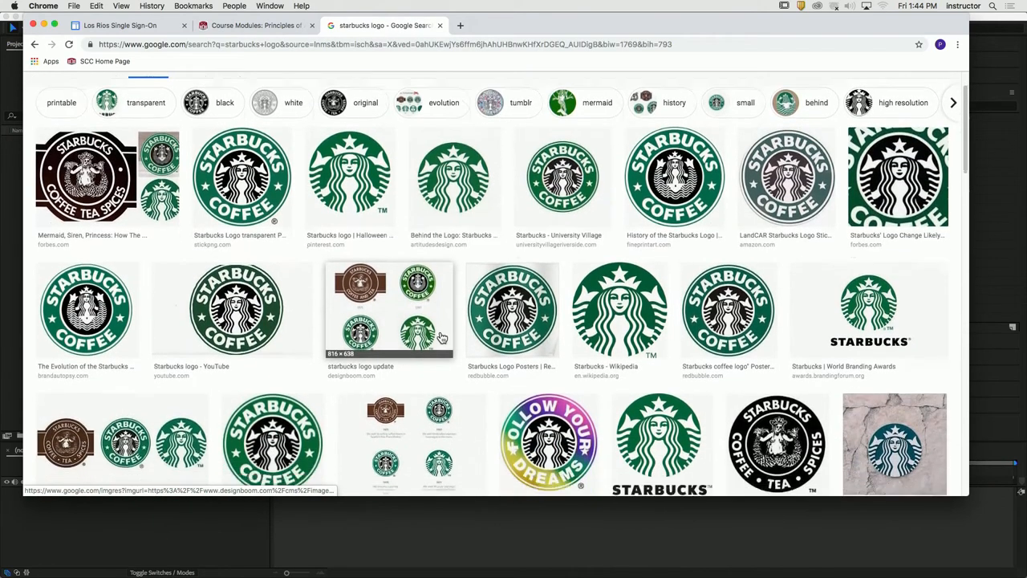
{"action": "scroll", "coordinate": [439, 336], "scroll_direction": "down", "scroll_amount": 1}
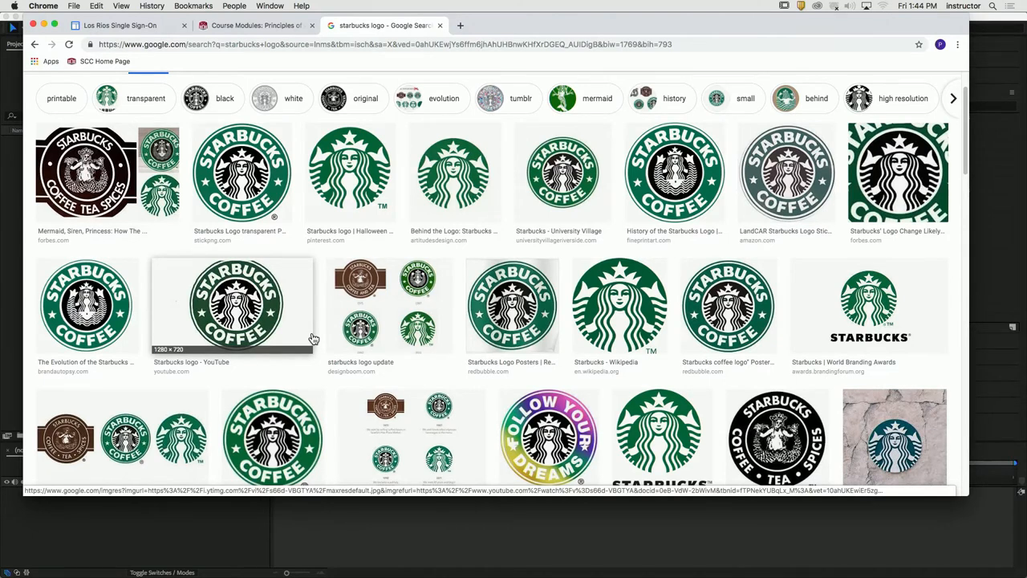
{"action": "scroll", "coordinate": [314, 341], "scroll_direction": "down", "scroll_amount": 1}
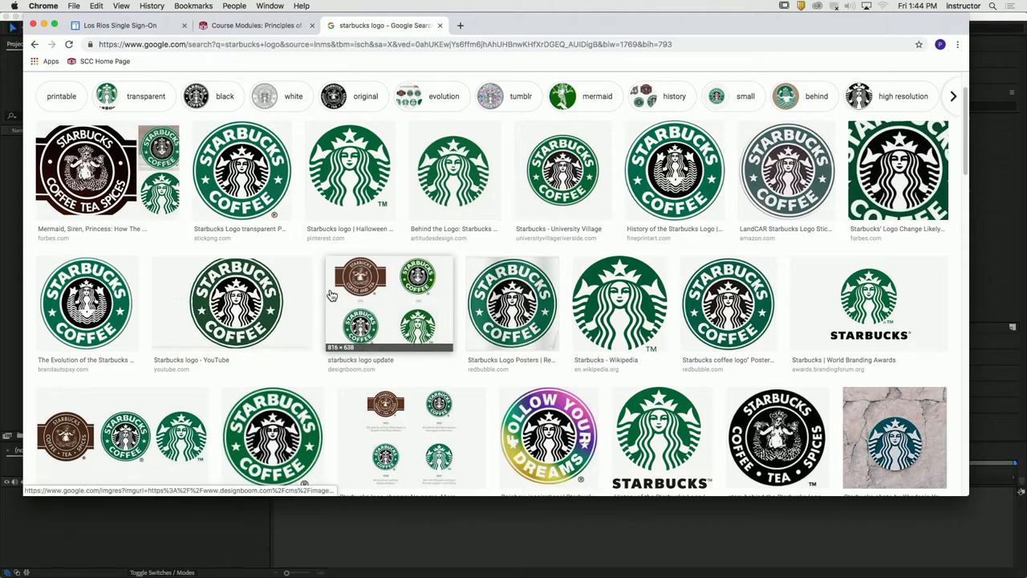
{"action": "left_click", "coordinate": [265, 199]}
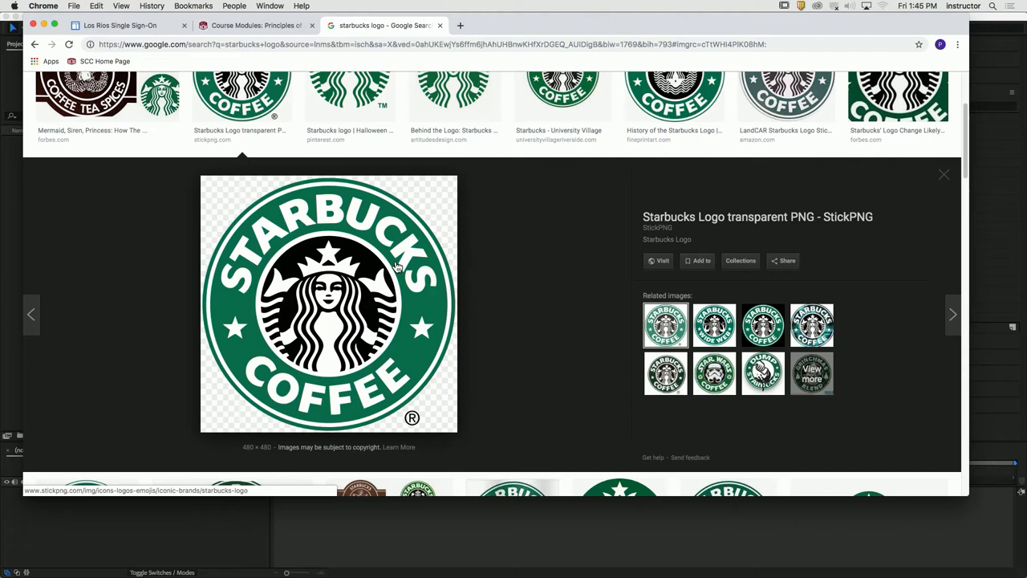
{"action": "right_click", "coordinate": [360, 244]}
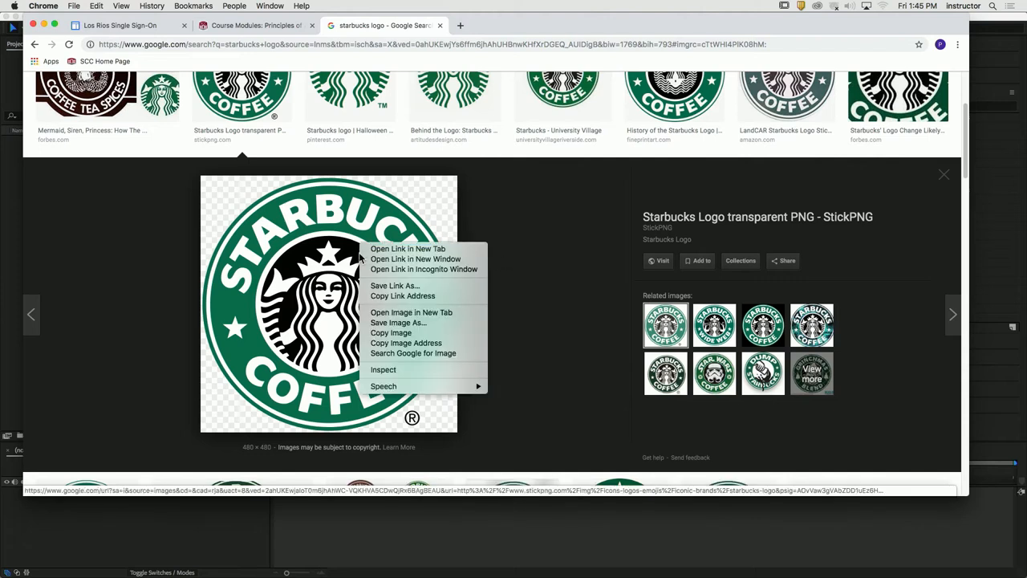
{"action": "left_click", "coordinate": [376, 324]}
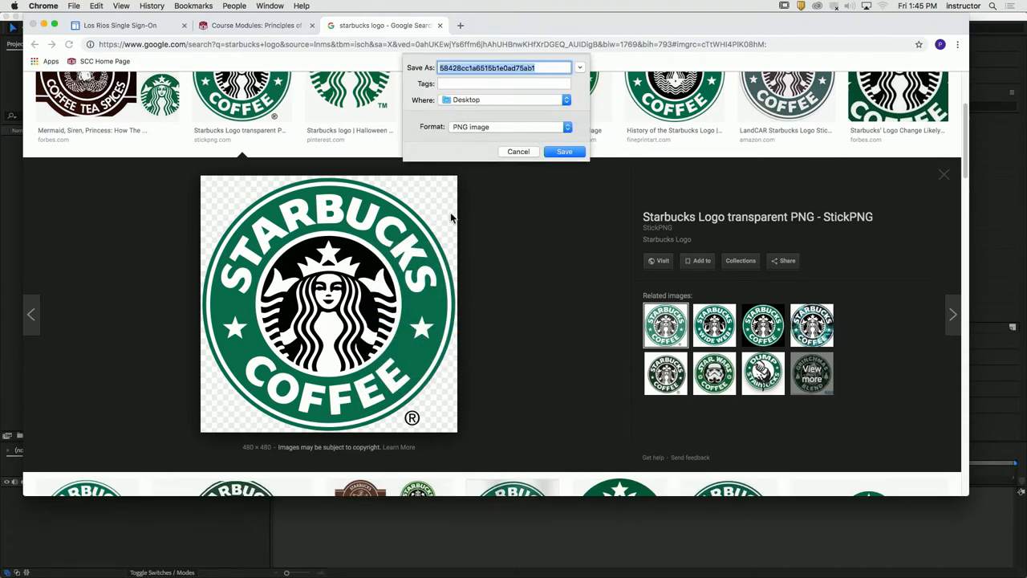
{"action": "left_click", "coordinate": [566, 151]}
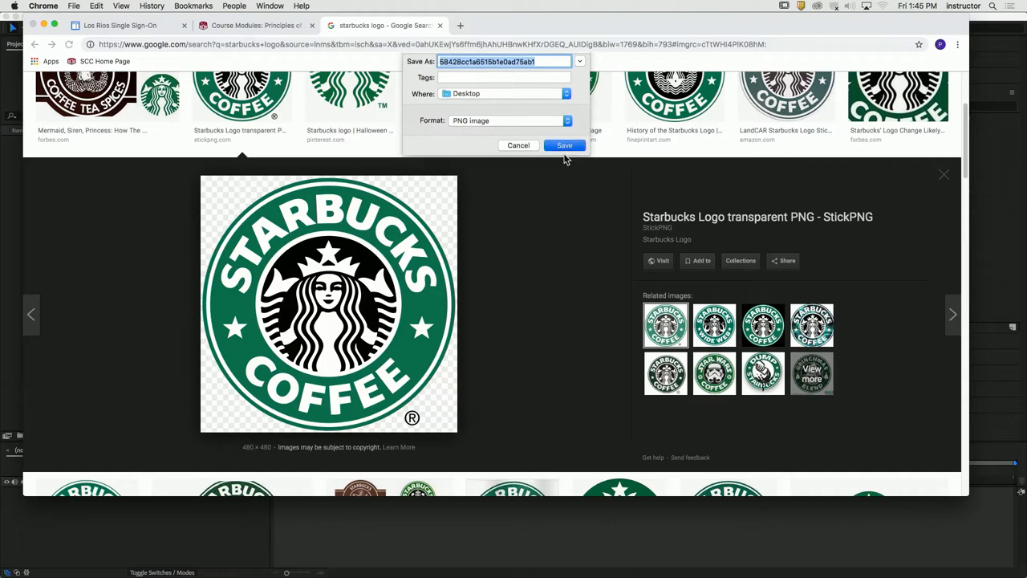
- Hide the open applications to reveal the desktop and move the saved logo file to an empty central area
{"action": "left_click", "coordinate": [50, 5]}
{"action": "left_click", "coordinate": [48, 85]}
{"action": "left_click", "coordinate": [64, 169]}
{"action": "left_click", "coordinate": [63, 5]}
{"action": "left_click", "coordinate": [78, 79]}
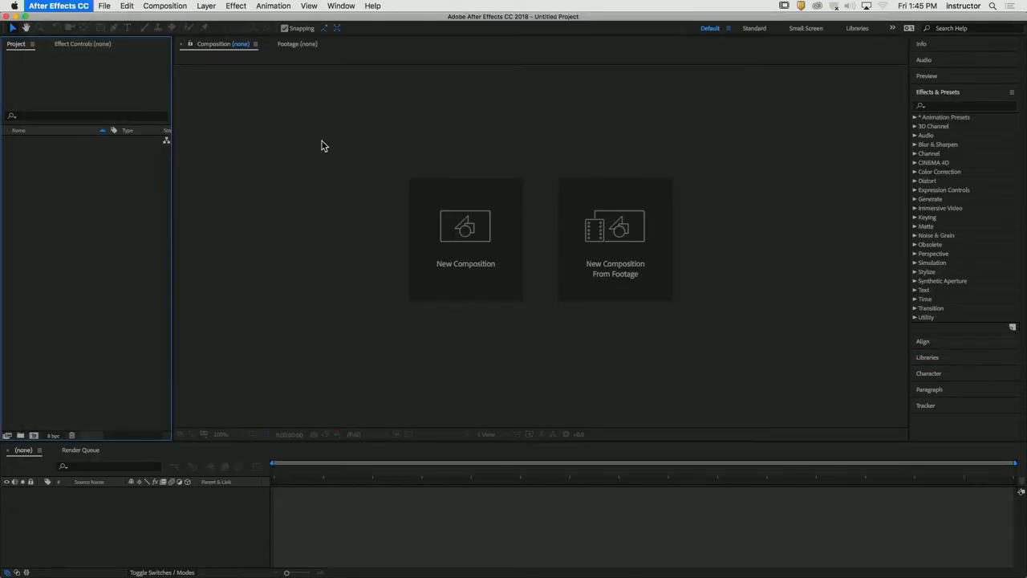
{"action": "left_click_drag", "start_coordinate": [925, 341], "coordinate": [598, 221]}
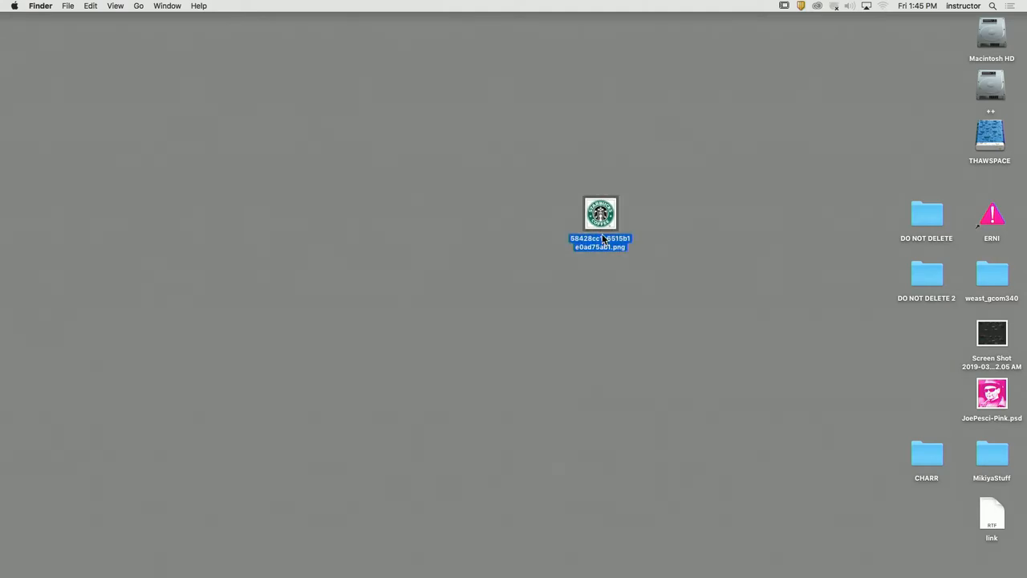
- Rename the saved logo image on the desktop as starbucks_logo.png
{"action": "key", "text": "Return"}
{"action": "type", "text": "starbuck"}
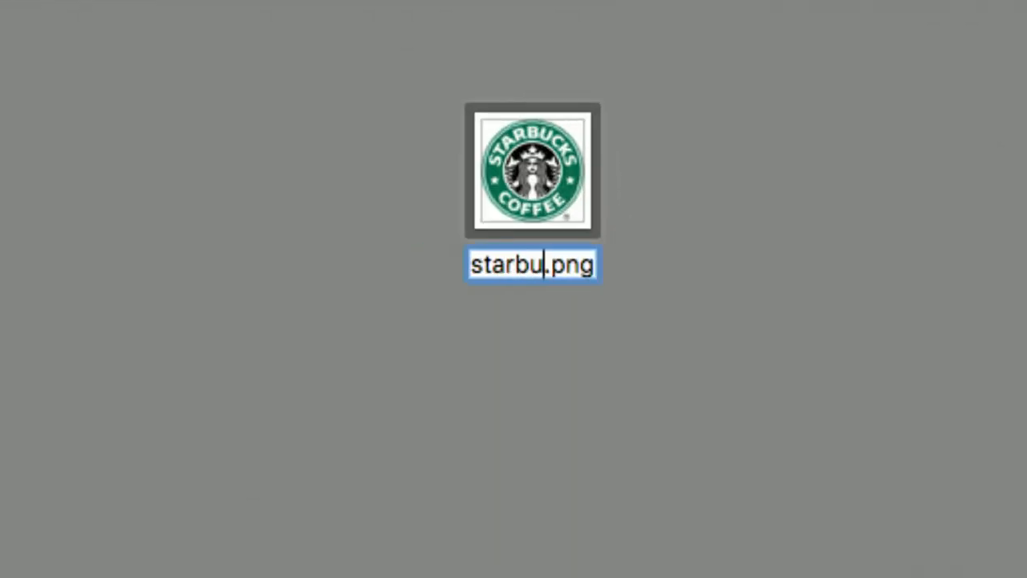
{"action": "type", "text": "s_logo"}
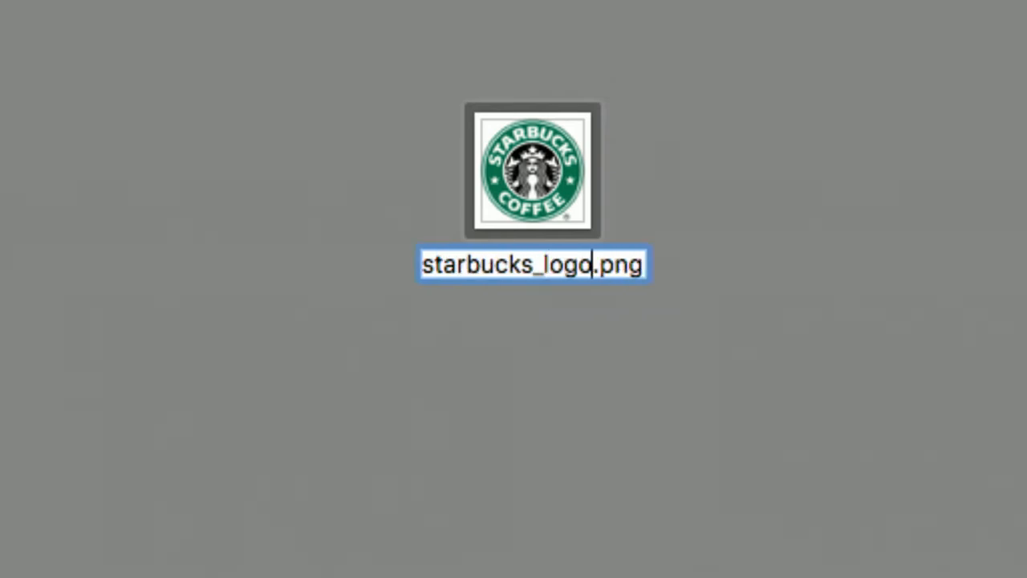
{"action": "key", "text": "Return"}
{"action": "right_click", "coordinate": [709, 207]}
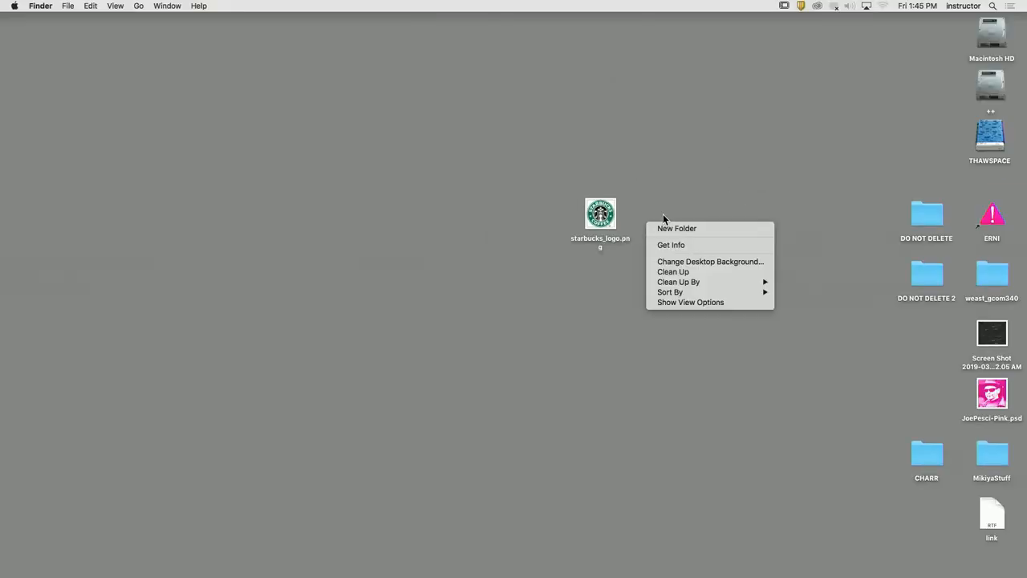
{"action": "left_click", "coordinate": [635, 298]}
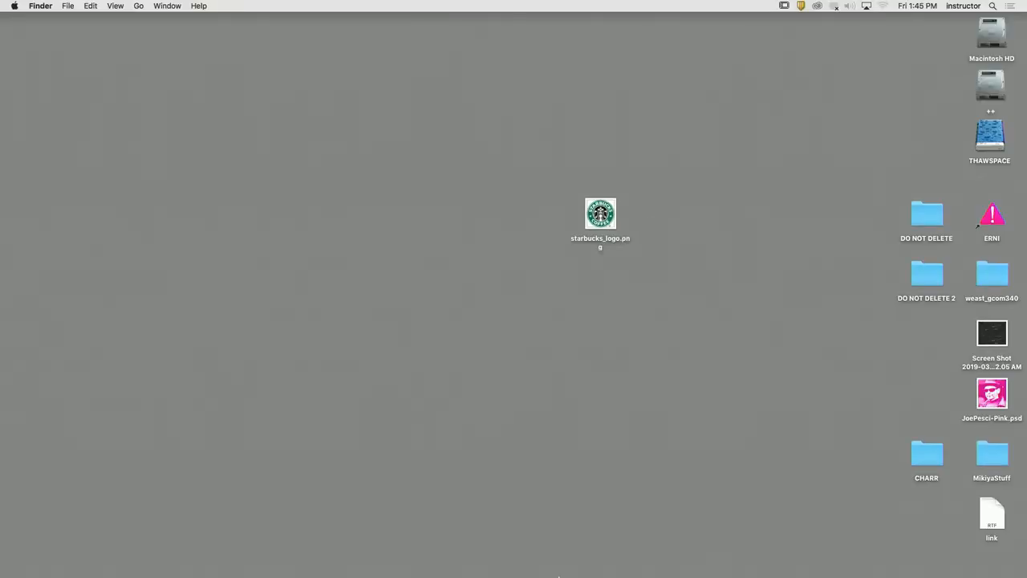
- Switch to After Effects, import starbucks_logo.png from the Desktop as footage, and select it in the project
{"action": "left_click", "coordinate": [401, 558]}
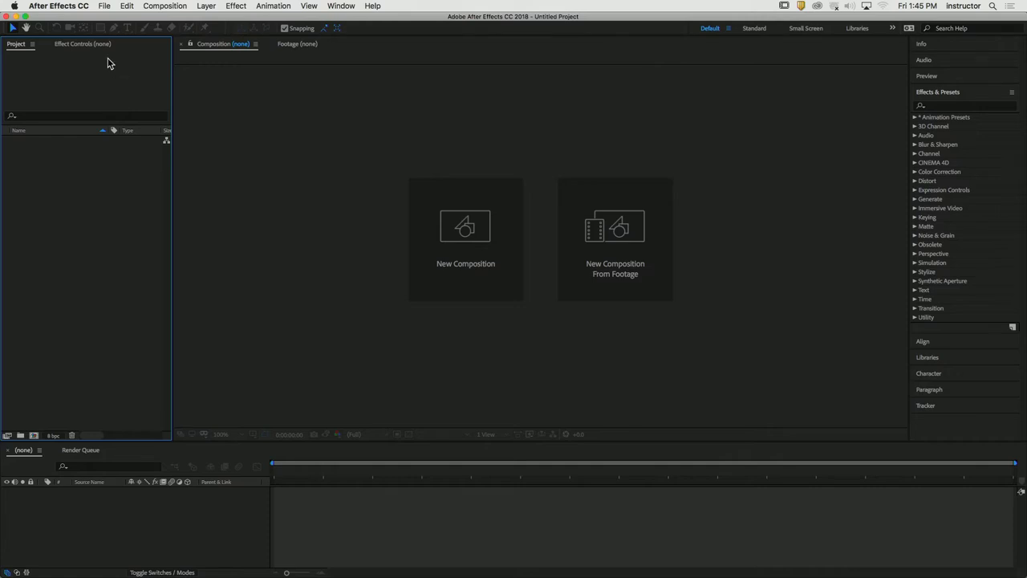
{"action": "left_click", "coordinate": [104, 6]}
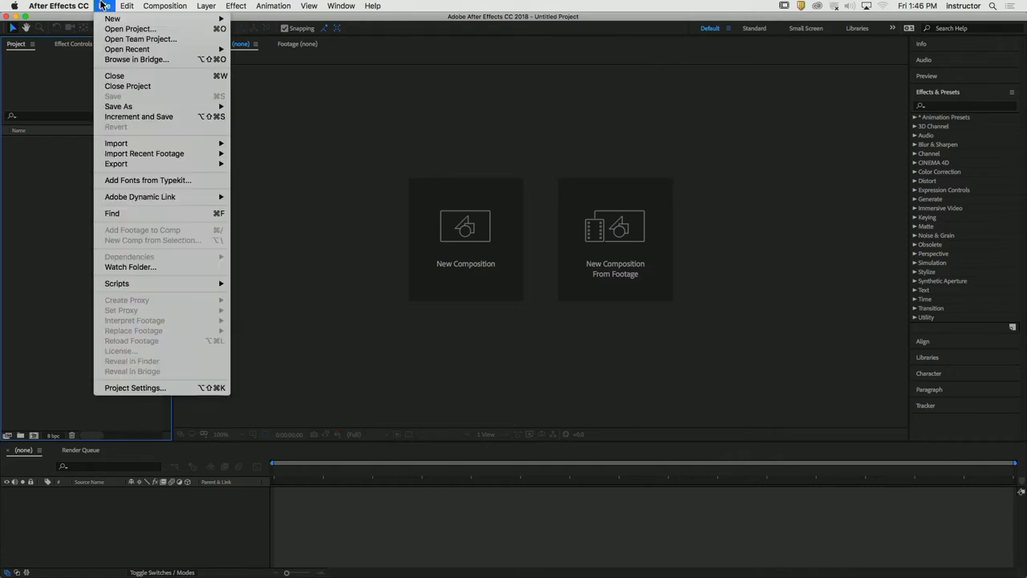
{"action": "mouse_move", "coordinate": [133, 146]}
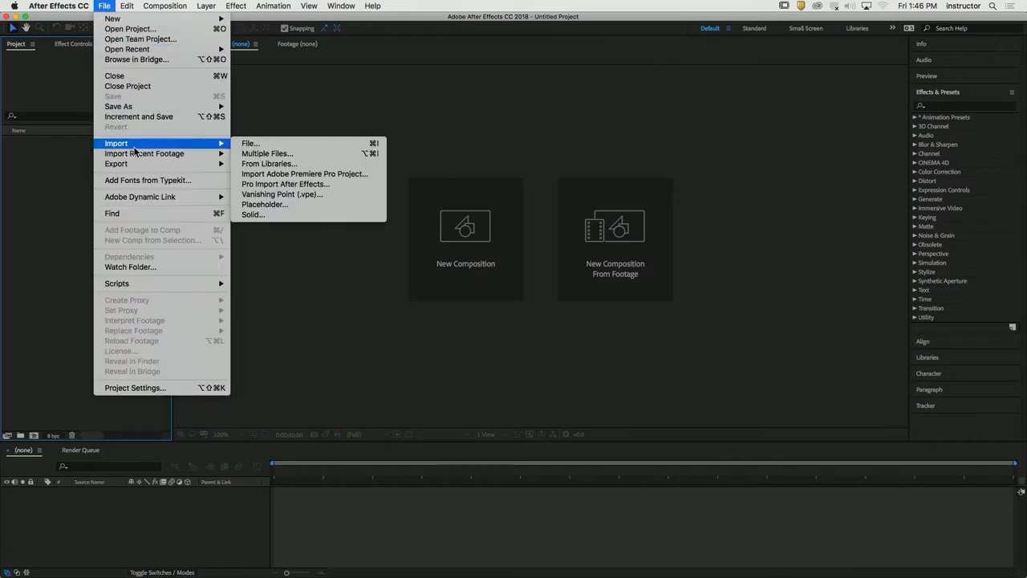
{"action": "left_click", "coordinate": [300, 145]}
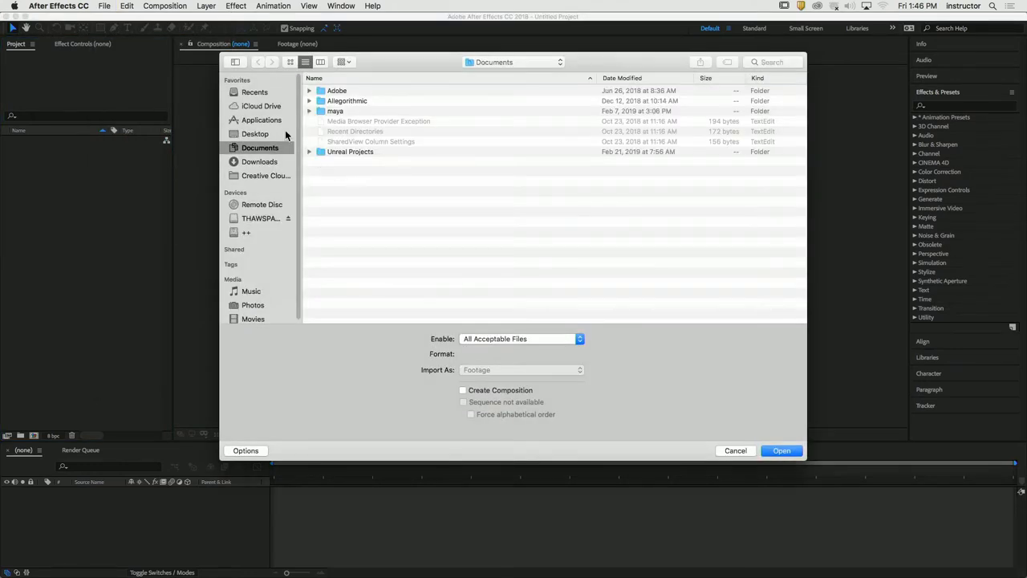
{"action": "left_click", "coordinate": [271, 134]}
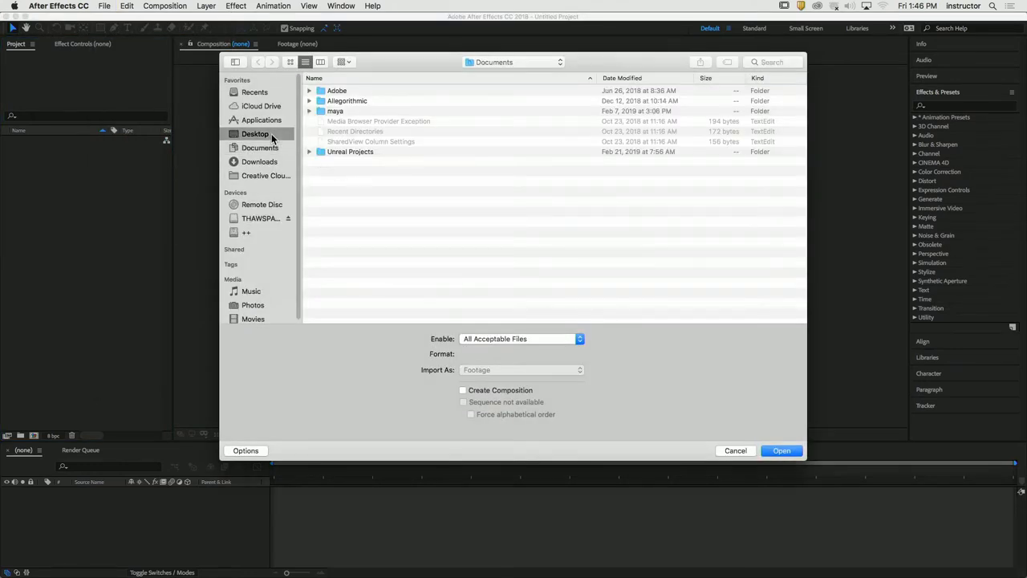
{"action": "left_click", "coordinate": [366, 173]}
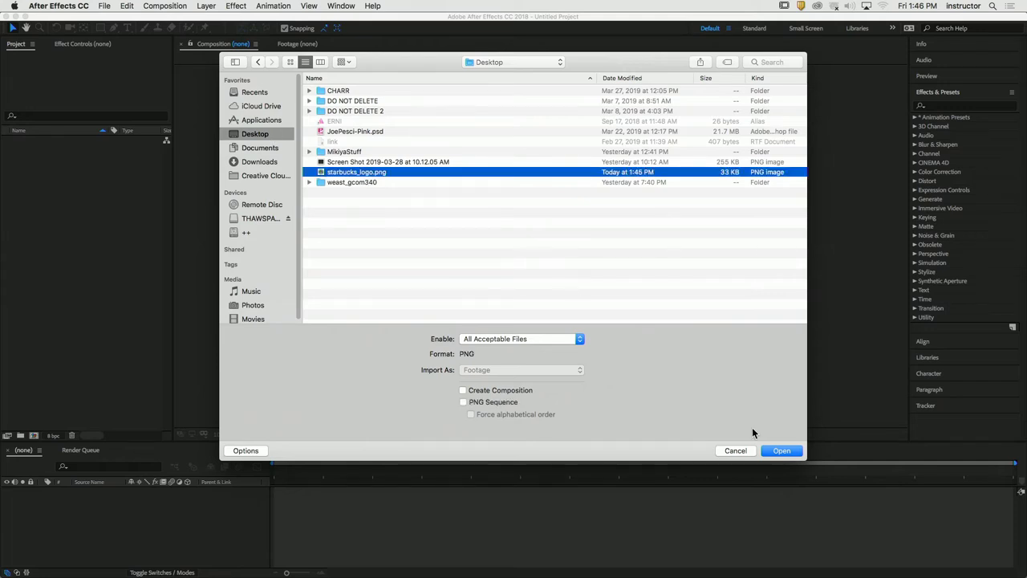
{"action": "left_click", "coordinate": [772, 448]}
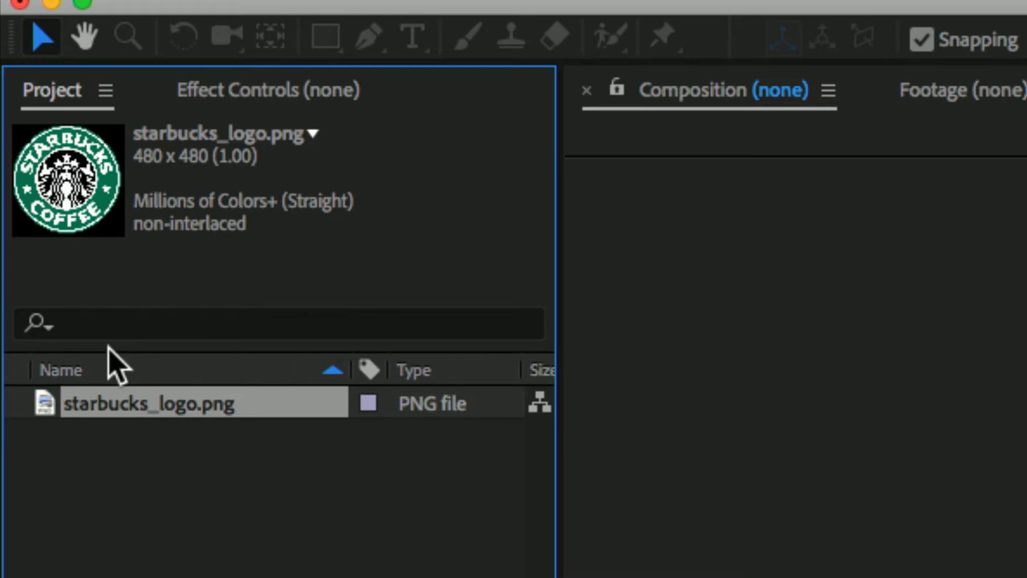
{"action": "left_click", "coordinate": [137, 485]}
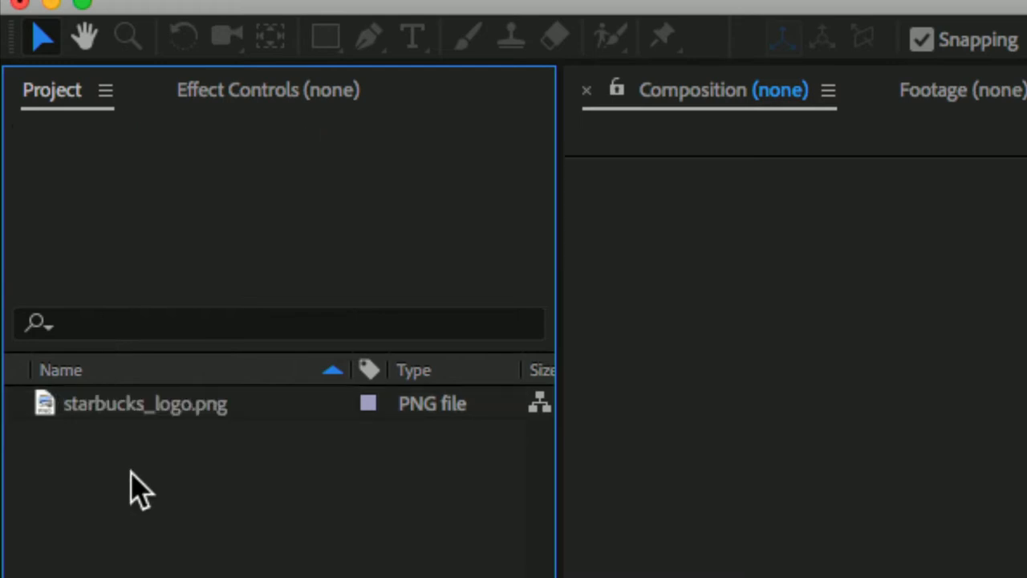
{"action": "left_click", "coordinate": [126, 409]}
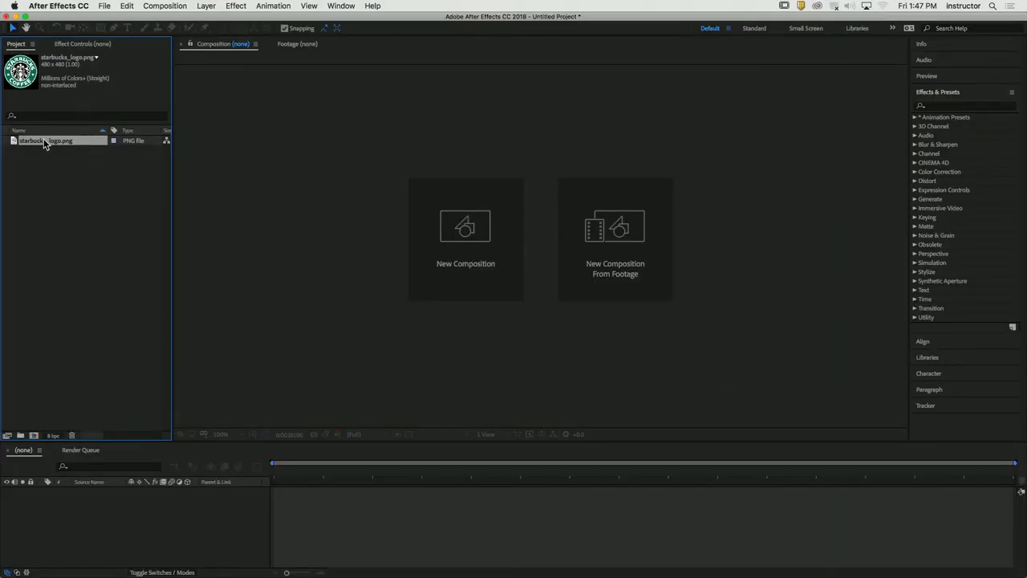
- Hide After Effects and move starbucks_logo.png from the desktop into the PATS_STUFF folder
{"action": "left_click", "coordinate": [61, 6]}
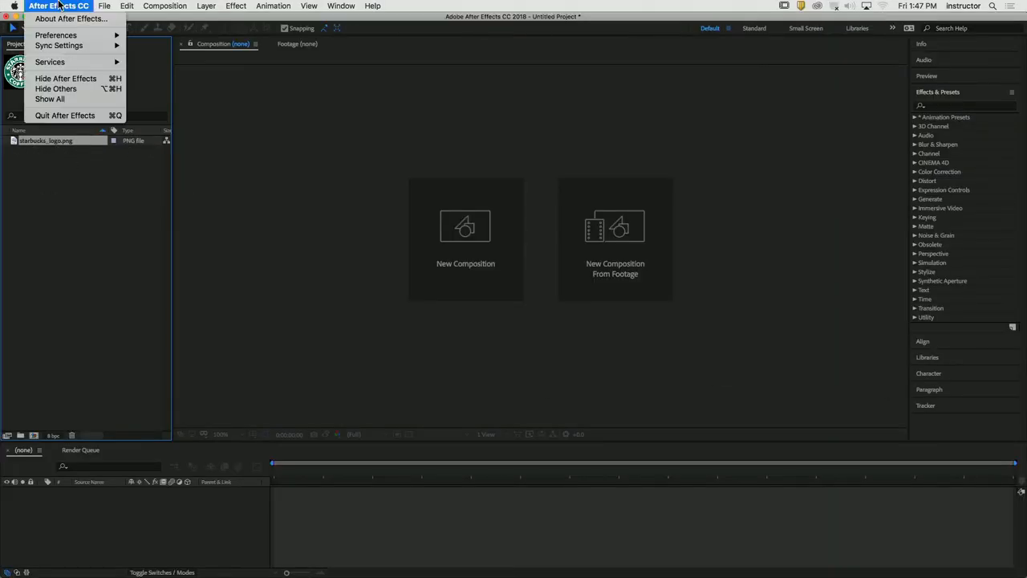
{"action": "left_click", "coordinate": [72, 79]}
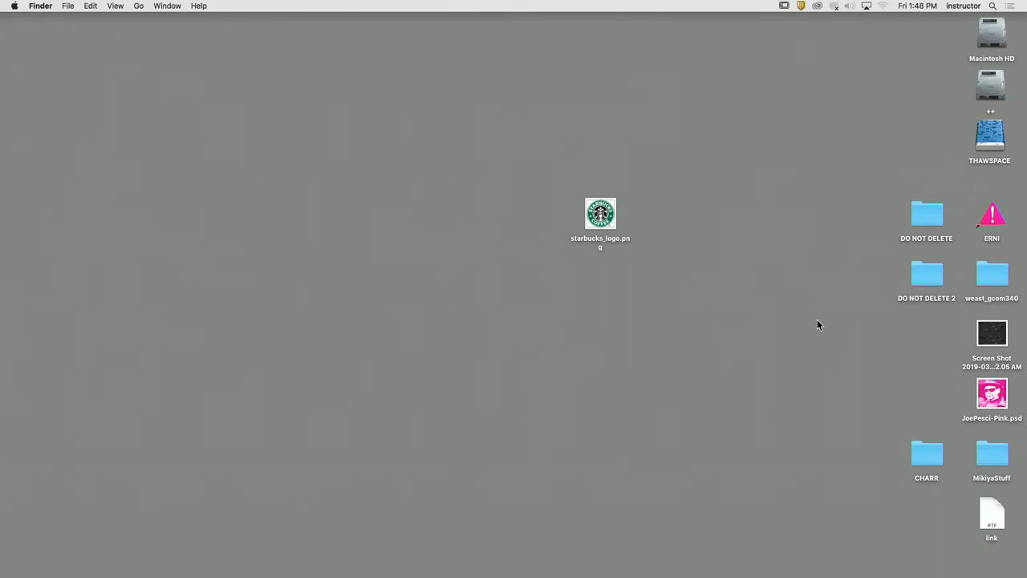
{"action": "mouse_move", "coordinate": [600, 211]}
{"action": "left_mouse_down"}
{"action": "mouse_move", "coordinate": [571, 209]}
{"action": "mouse_move", "coordinate": [590, 188]}
{"action": "mouse_move", "coordinate": [610, 207]}
{"action": "left_mouse_up"}
{"action": "left_click", "coordinate": [698, 213]}
{"action": "left_click", "coordinate": [999, 36]}
{"action": "double_click", "coordinate": [999, 36]}
{"action": "double_click", "coordinate": [608, 104]}
{"action": "left_click_drag", "start_coordinate": [536, 52], "coordinate": [755, 62]}
{"action": "left_click", "coordinate": [695, 123]}
{"action": "left_click_drag", "start_coordinate": [601, 213], "coordinate": [894, 160]}
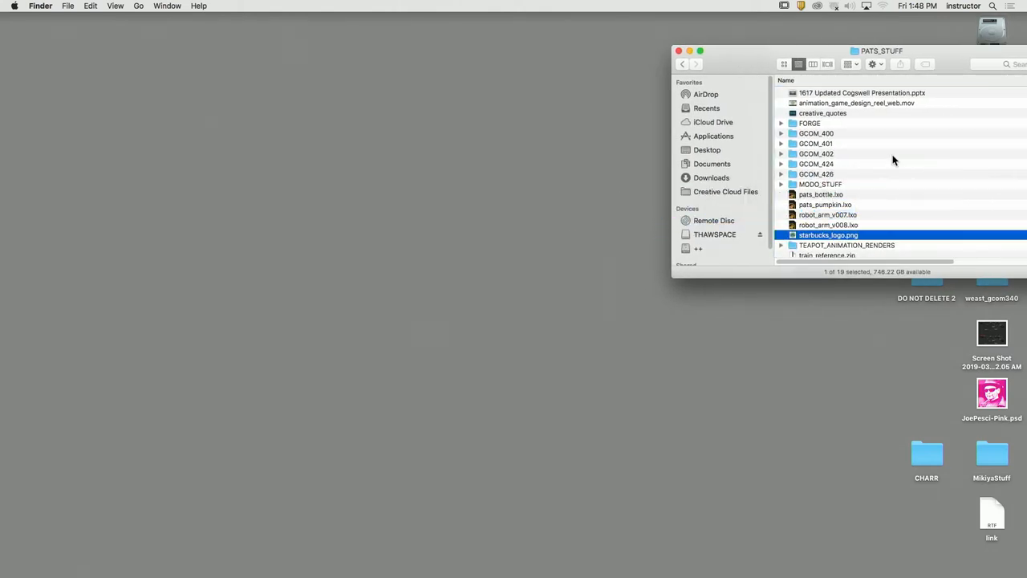
- Return to After Effects and dismiss the missing-file warning for the logo
{"action": "mouse_move", "coordinate": [695, 575]}
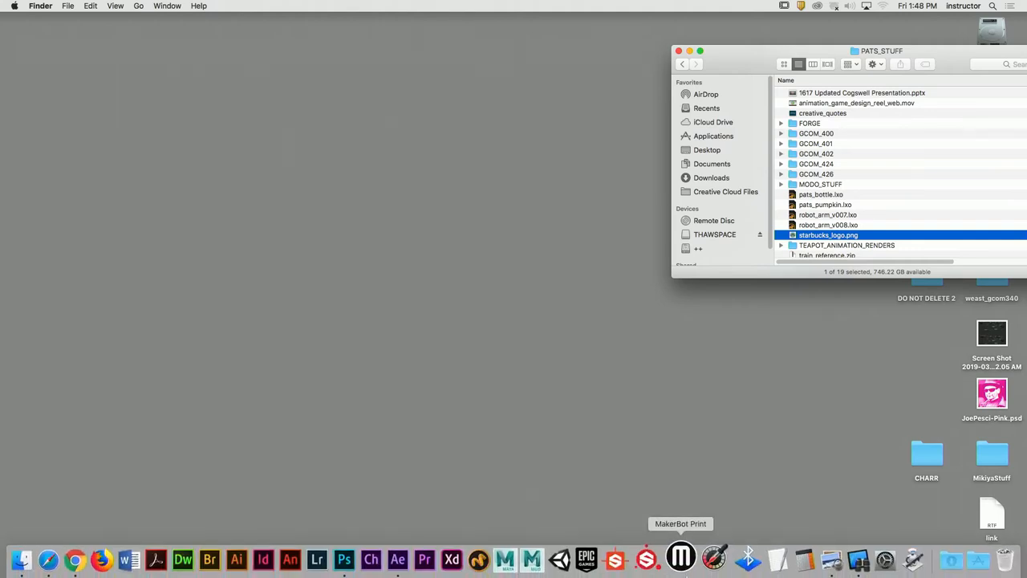
{"action": "left_click", "coordinate": [397, 559]}
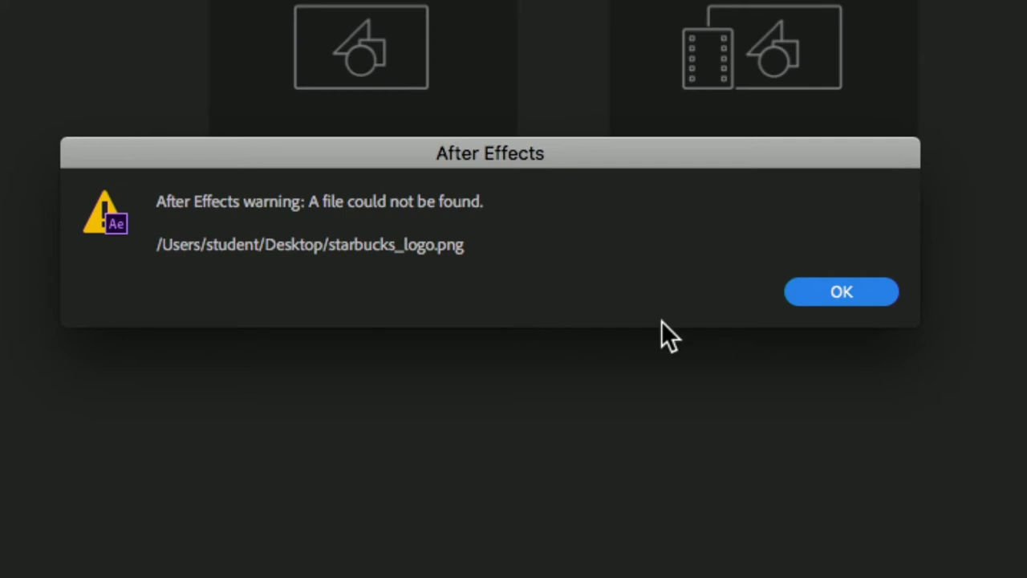
{"action": "left_click", "coordinate": [807, 291]}
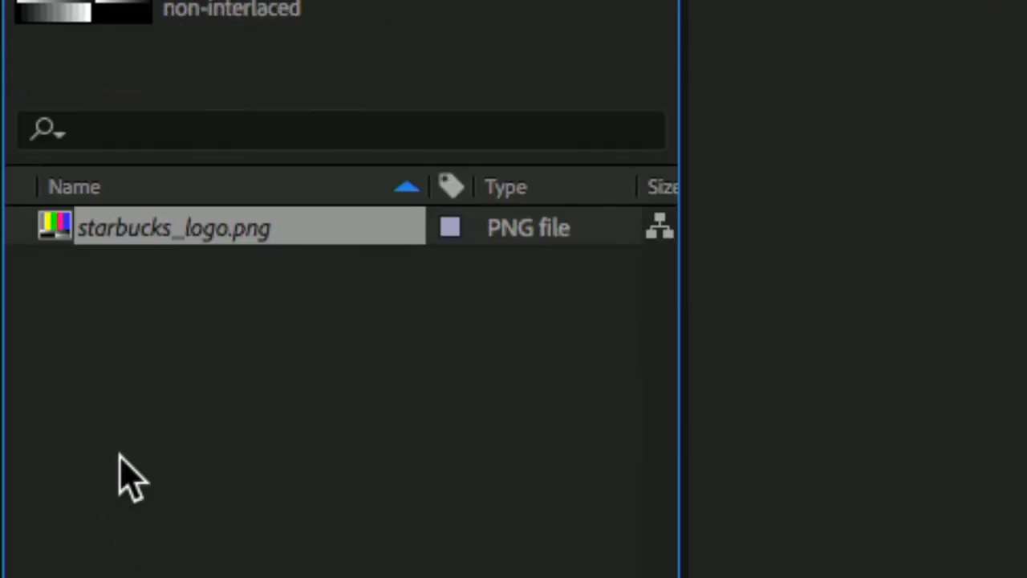
- Replace the missing starbucks_logo.png footage with the starbucks_logo.png file in the PATS_STUFF folder
{"action": "right_click", "coordinate": [193, 233]}
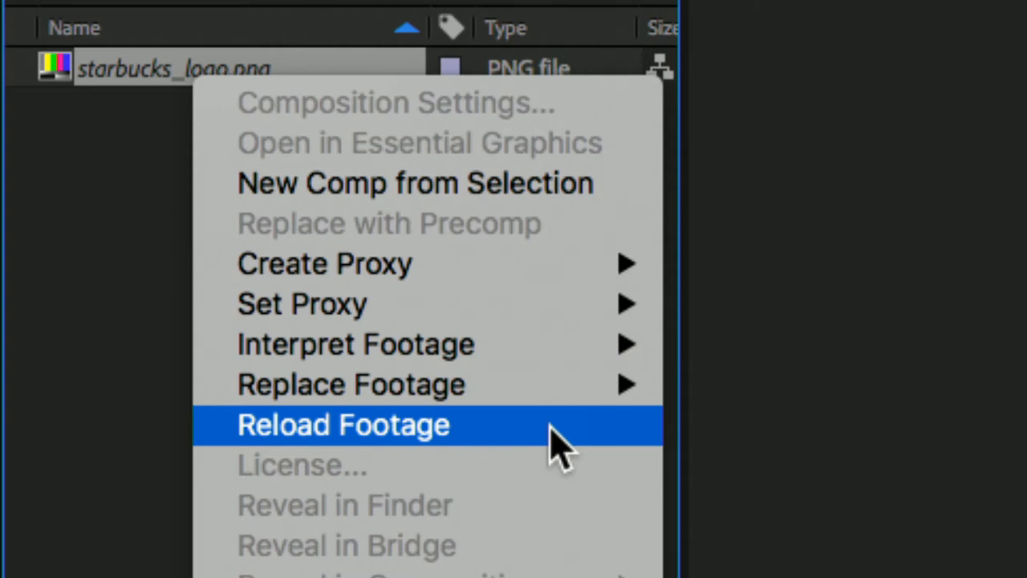
{"action": "mouse_move", "coordinate": [556, 383]}
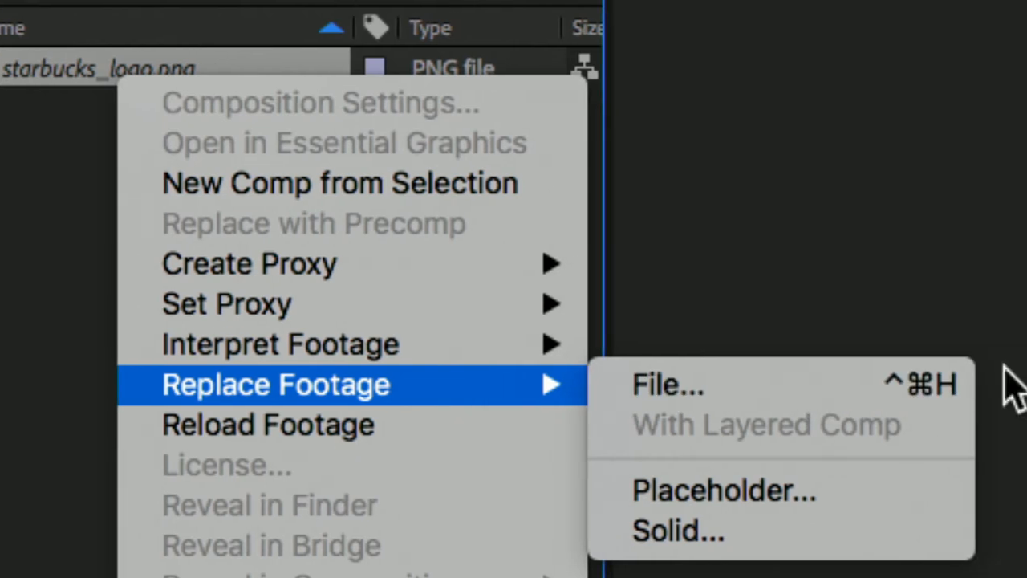
{"action": "left_click", "coordinate": [880, 393]}
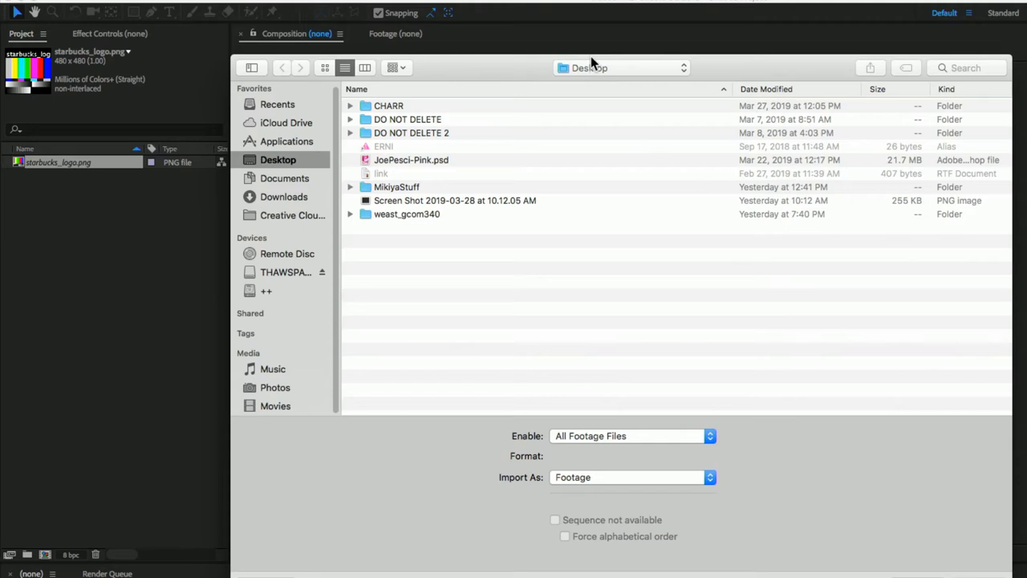
{"action": "left_click", "coordinate": [592, 67]}
{"action": "left_click", "coordinate": [602, 111]}
{"action": "left_click", "coordinate": [427, 144]}
{"action": "double_click", "coordinate": [428, 146]}
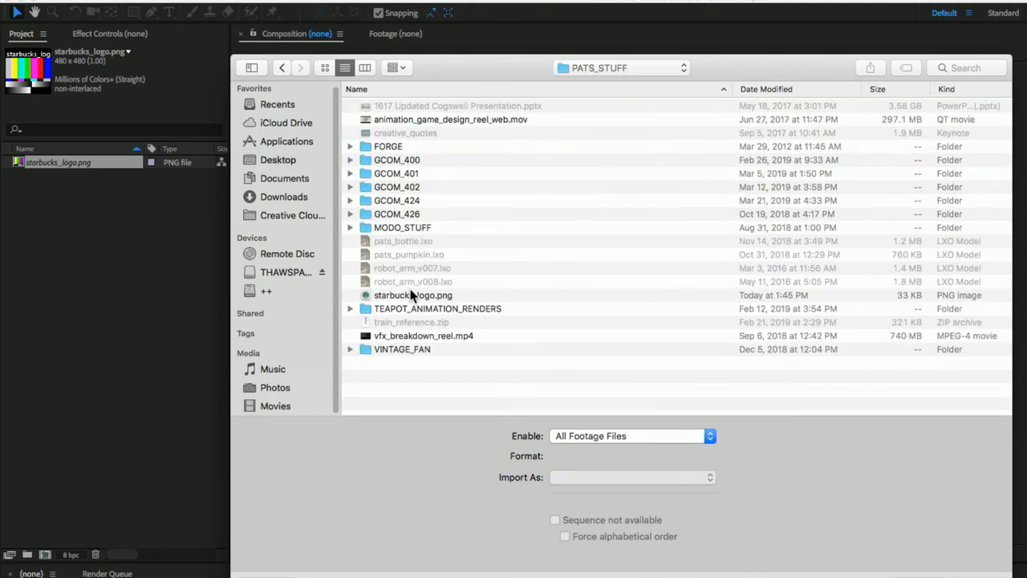
{"action": "double_click", "coordinate": [442, 297]}
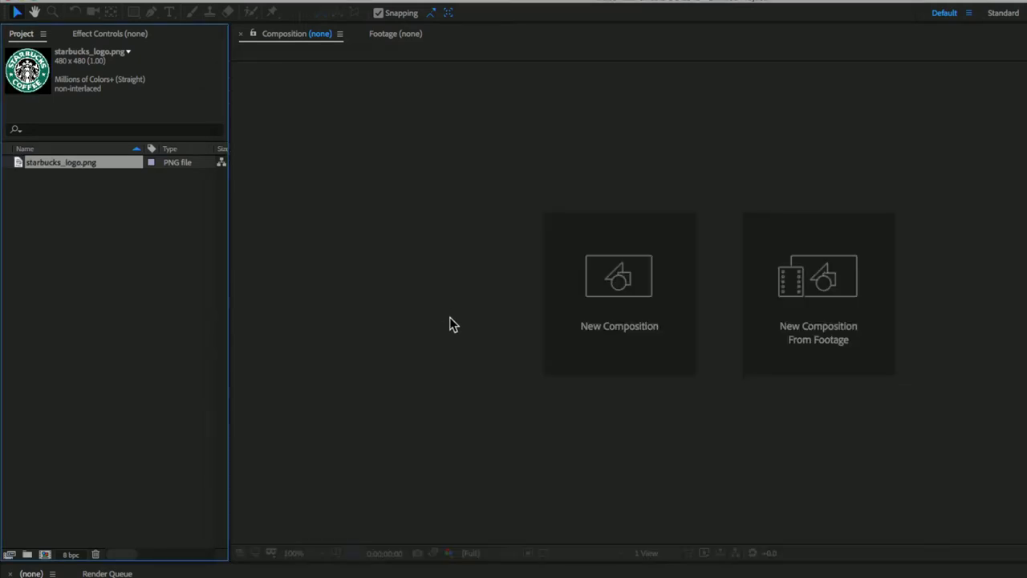
{"action": "left_click", "coordinate": [14, 236]}
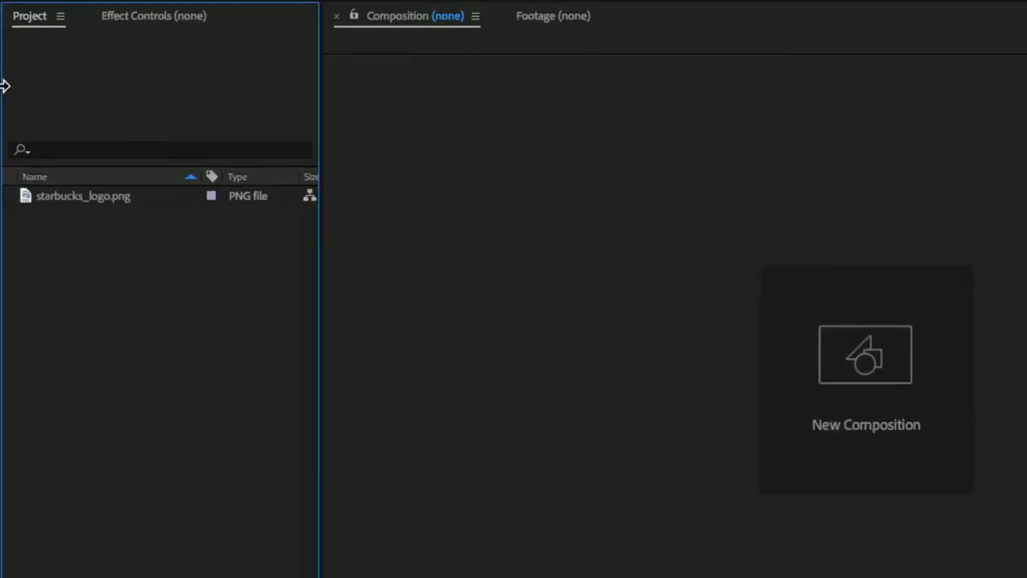
{"action": "left_click", "coordinate": [102, 282]}
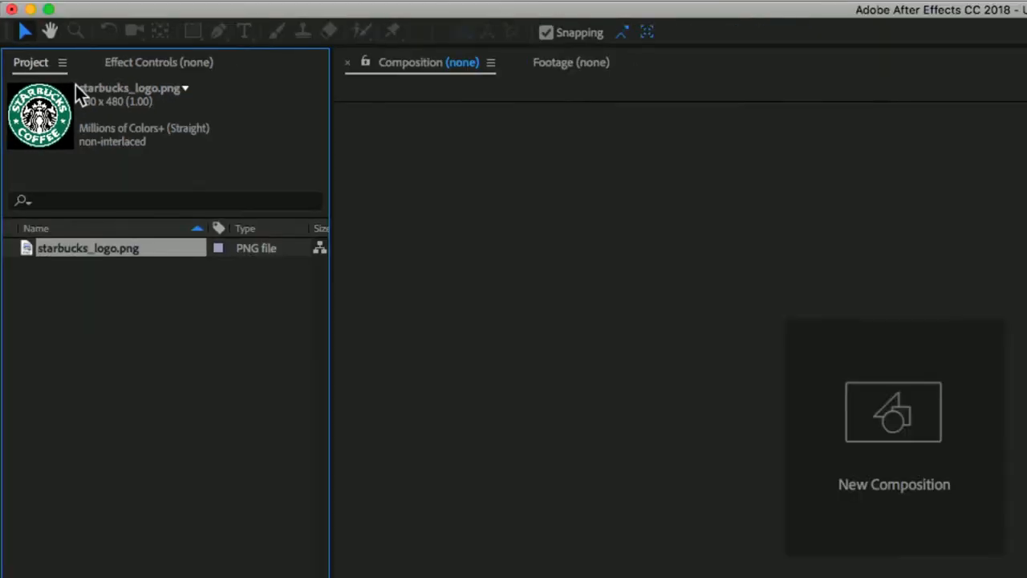
- Hide After Effects and close the PATS_STUFF folder window in Finder
{"action": "left_click", "coordinate": [59, 6]}
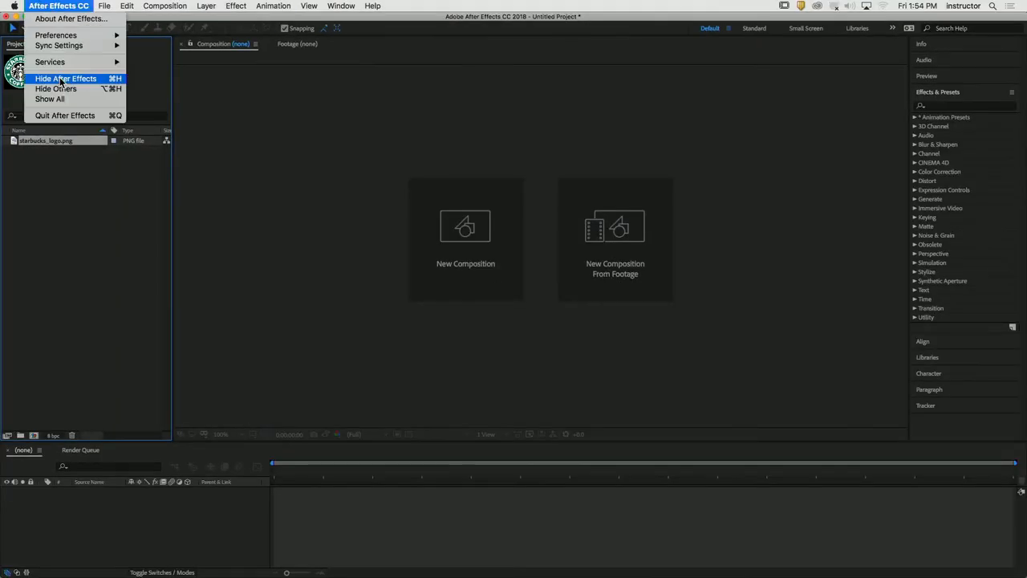
{"action": "left_click", "coordinate": [61, 79]}
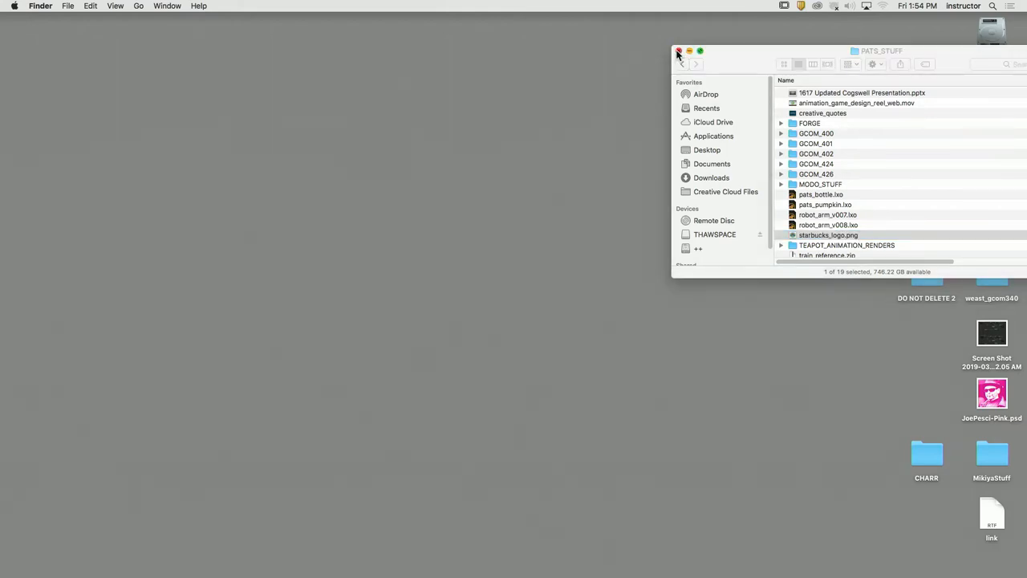
{"action": "left_click", "coordinate": [677, 51]}
- Create a new folder on the desktop named PATS_SILLY_ANIM
{"action": "right_click", "coordinate": [466, 134]}
{"action": "left_click", "coordinate": [531, 140]}
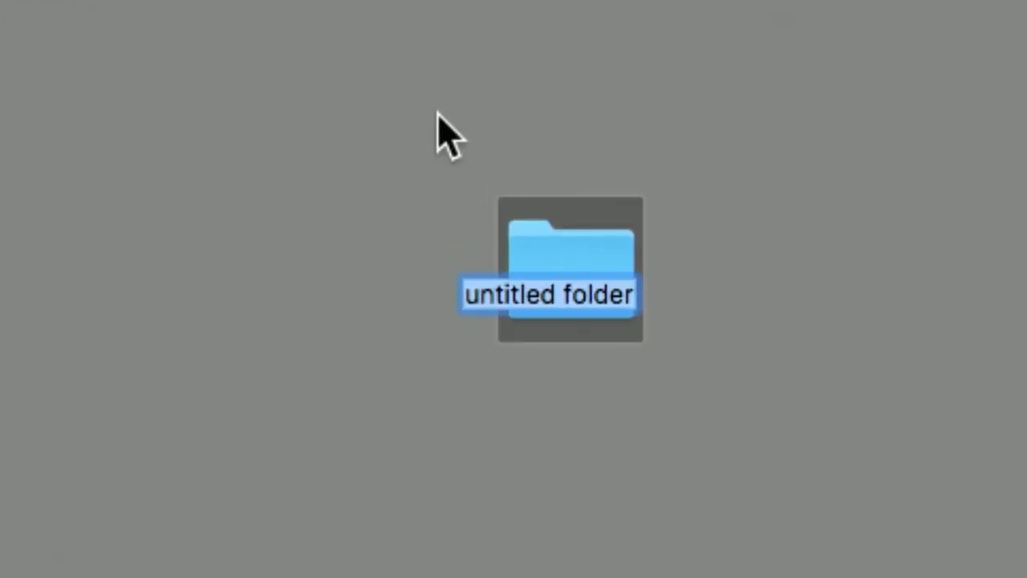
{"action": "type", "text": "APTS"}
{"action": "key", "text": "BackSpace"}
{"action": "key", "text": "BackSpace"}
{"action": "key", "text": "BackSpace"}
{"action": "key", "text": "BackSpace"}
{"action": "type", "text": "APTS"}
{"action": "key", "text": "BackSpace"}
{"action": "key", "text": "BackSpace"}
{"action": "key", "text": "BackSpace"}
{"action": "key", "text": "BackSpace"}
{"action": "type", "text": "P"}
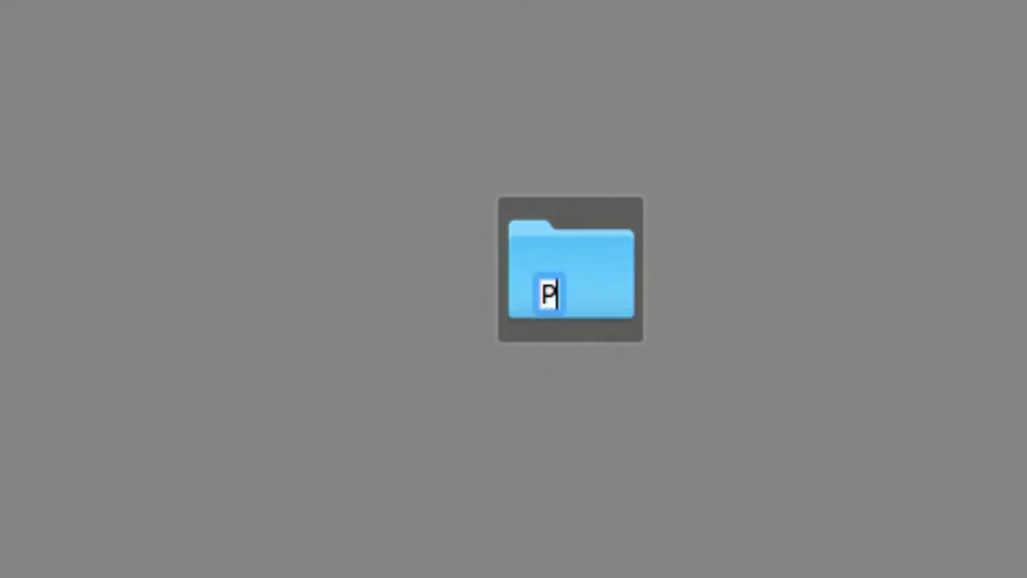
{"action": "type", "text": "ATS_SILLY)"}
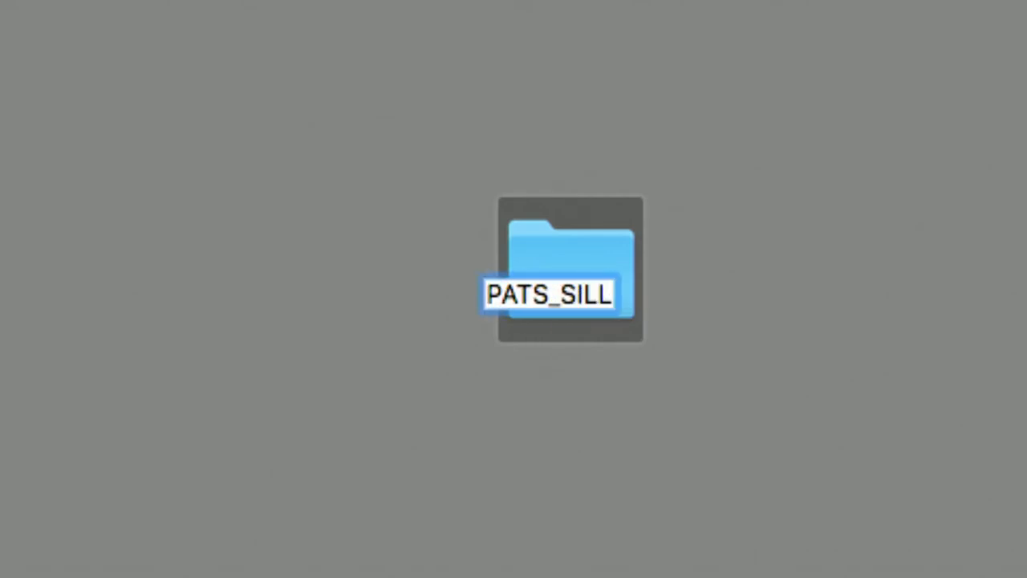
{"action": "key", "text": "BackSpace"}
{"action": "type", "text": "_ANIM"}
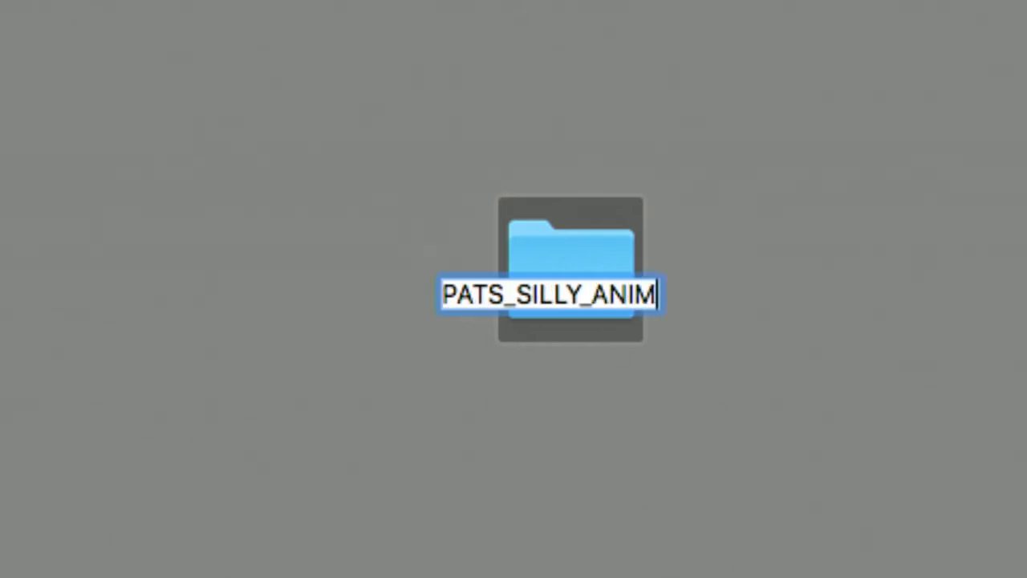
{"action": "key", "text": "Return"}
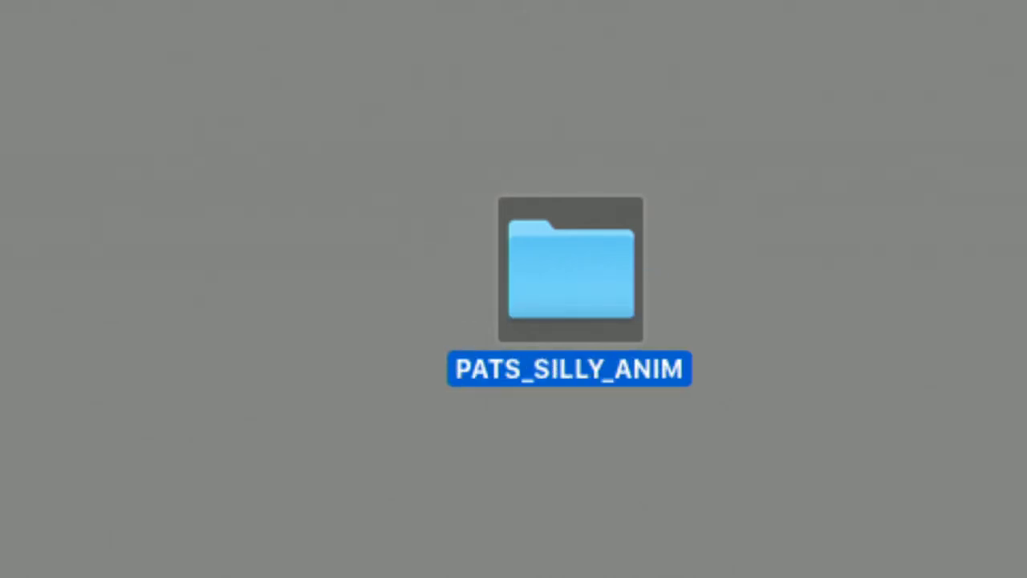
{"action": "left_click_drag", "start_coordinate": [431, 183], "coordinate": [605, 320]}
{"action": "left_click_drag", "start_coordinate": [402, 144], "coordinate": [614, 366]}
- Open the PATS_SILLY_ANIM folder and create a subfolder named ASSETS in it
{"action": "double_click", "coordinate": [583, 281]}
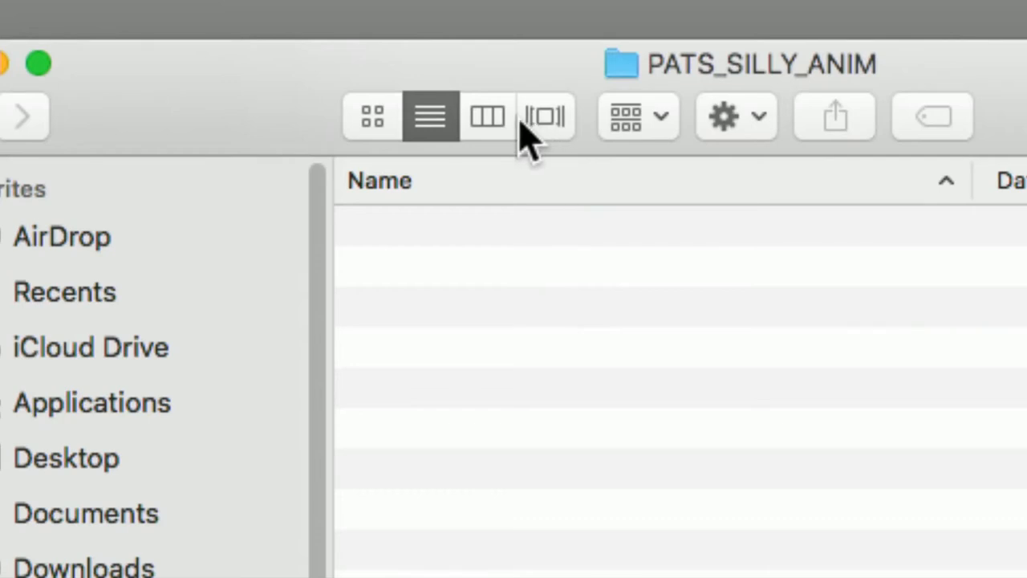
{"action": "key", "text": "shift+super+n"}
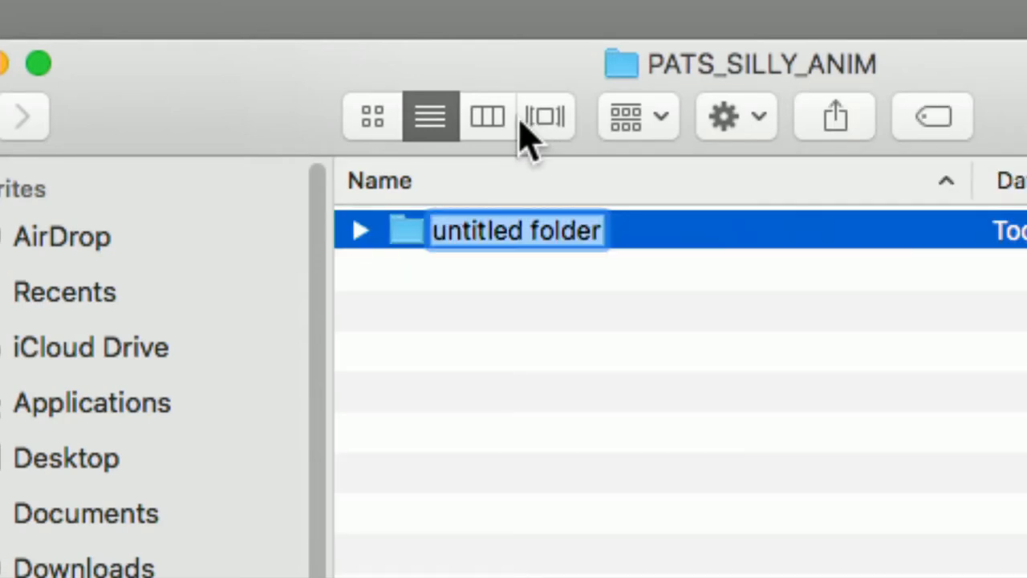
{"action": "type", "text": "ASSETS"}
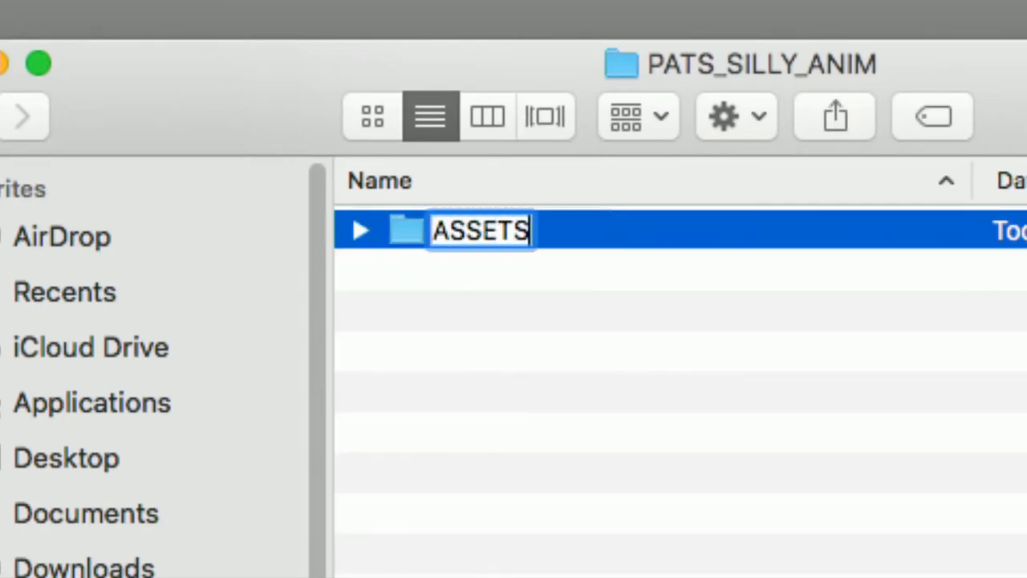
{"action": "key", "text": "Return"}
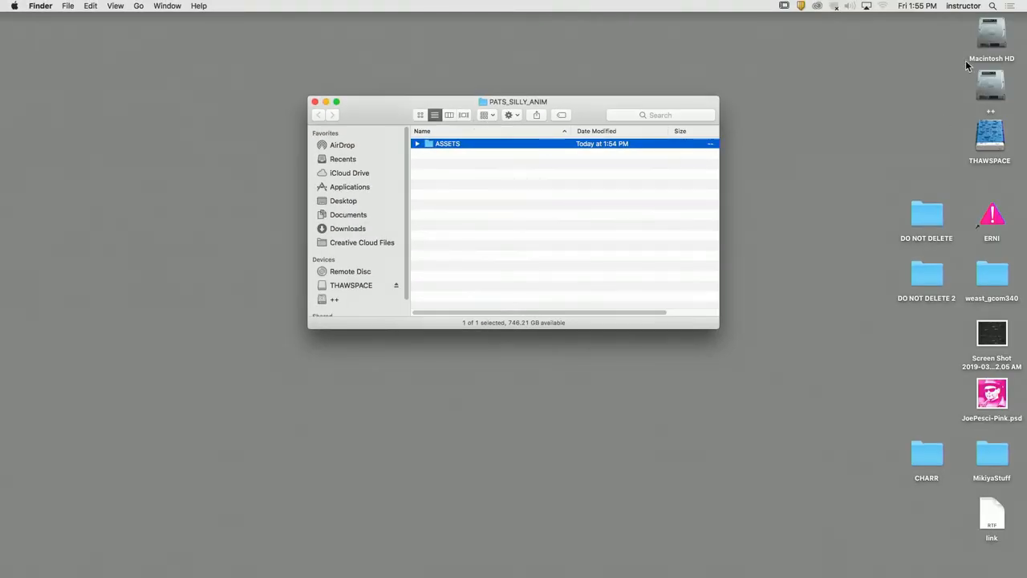
- Open PATS_STUFF on Macintosh HD and move starbucks_logo.png from it into the ASSETS folder
{"action": "double_click", "coordinate": [989, 40]}
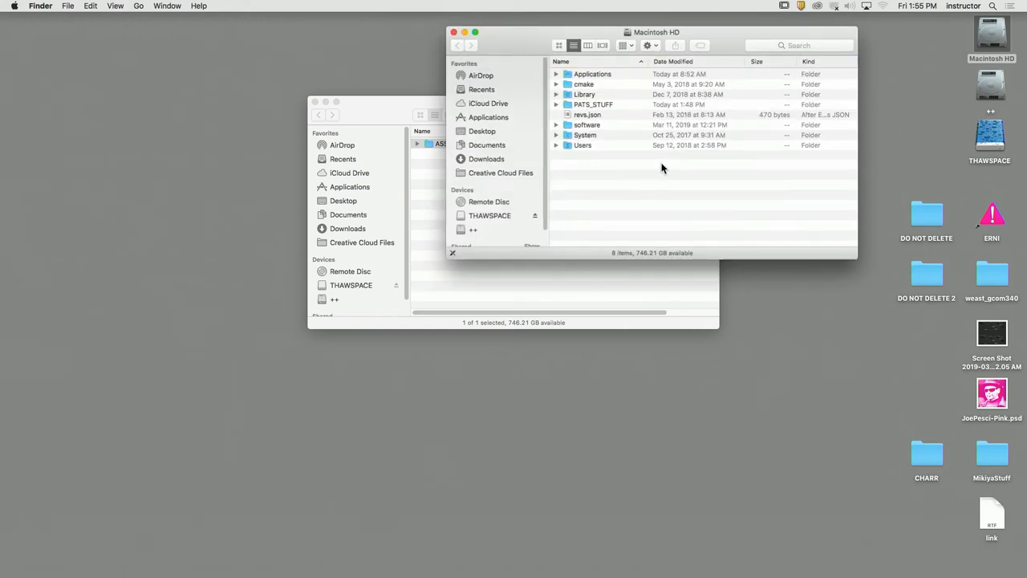
{"action": "double_click", "coordinate": [623, 105]}
{"action": "left_click", "coordinate": [585, 216]}
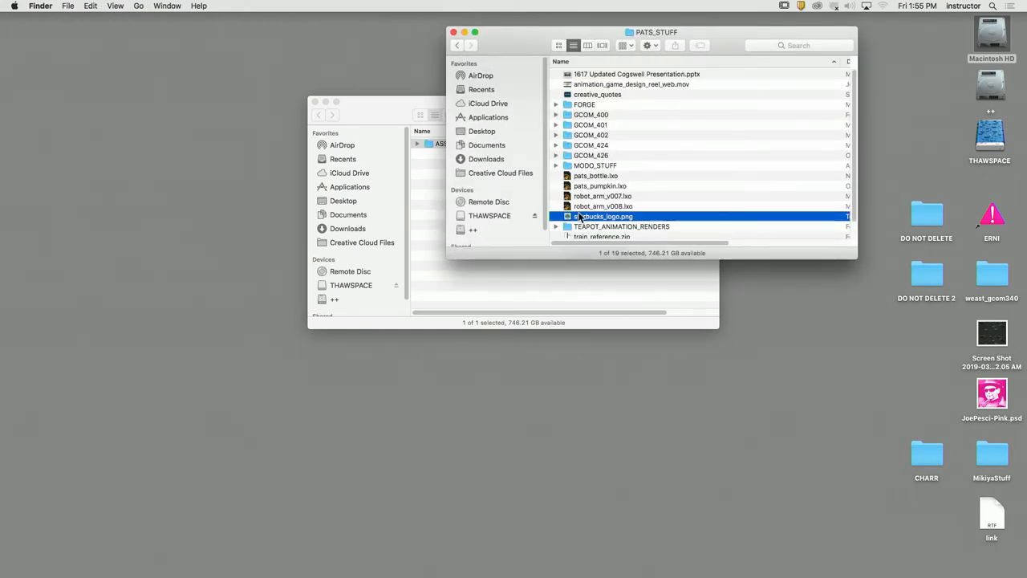
{"action": "left_click_drag", "start_coordinate": [513, 41], "coordinate": [693, 68]}
{"action": "left_click_drag", "start_coordinate": [753, 244], "coordinate": [449, 144]}
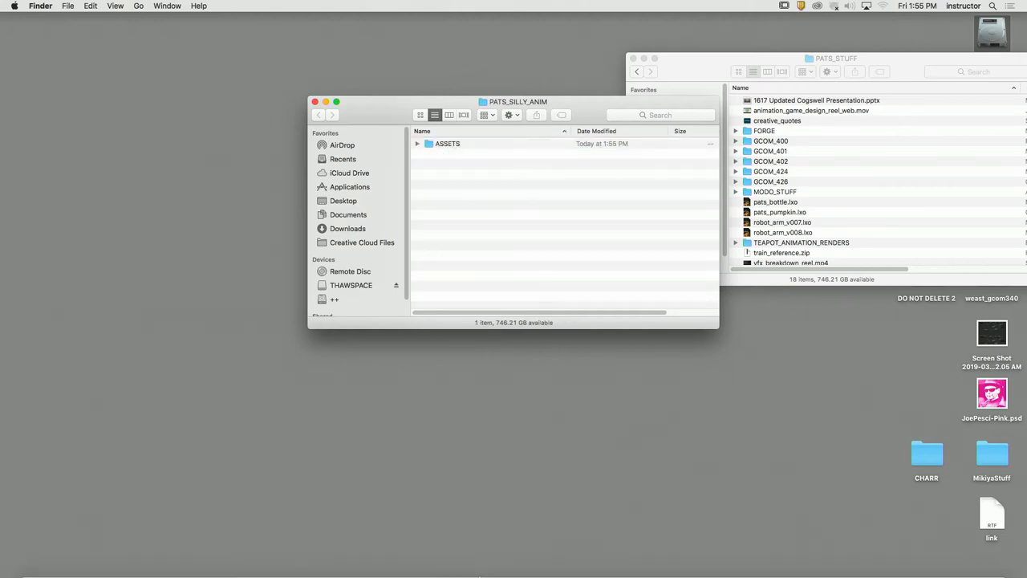
- Switch back to After Effects and dismiss the missing-file warning
{"action": "mouse_move", "coordinate": [474, 570]}
{"action": "left_click", "coordinate": [418, 562]}
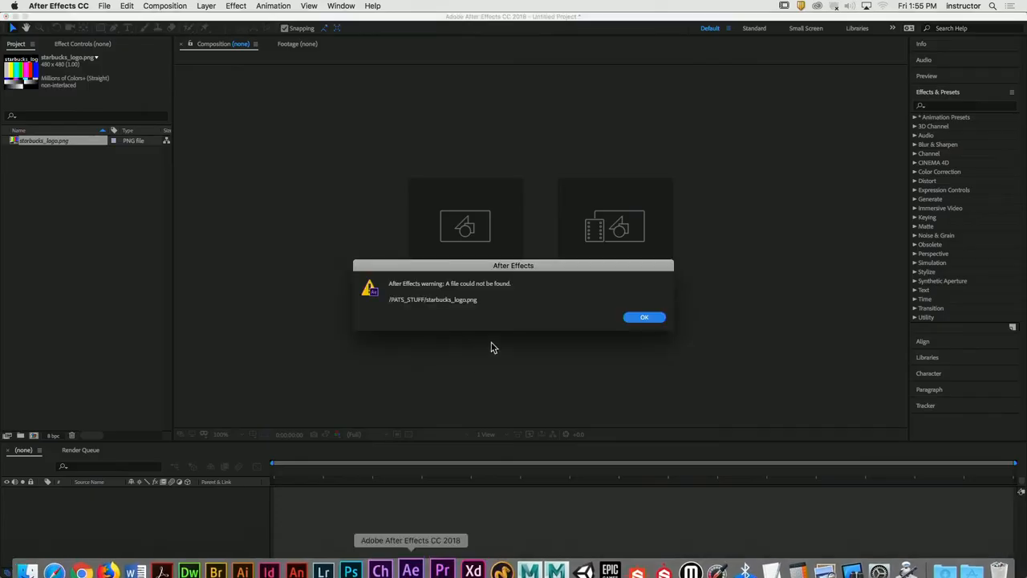
{"action": "left_click", "coordinate": [643, 318]}
- Replace the missing logo footage with starbucks_logo.png from the ASSETS folder inside PATS_SILLY_ANIM on the Desktop
{"action": "left_click", "coordinate": [62, 142]}
{"action": "right_click", "coordinate": [60, 143]}
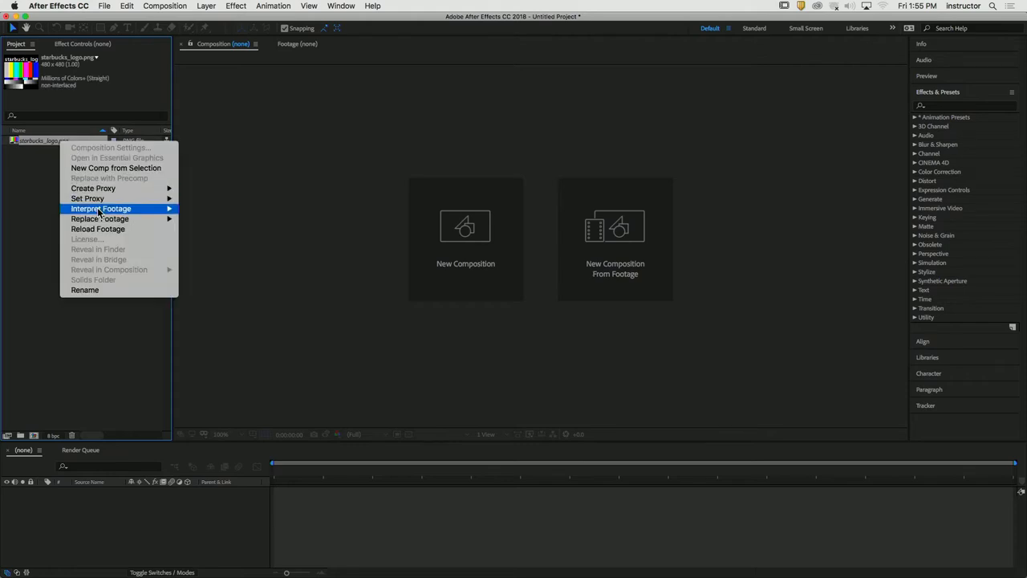
{"action": "mouse_move", "coordinate": [102, 220]}
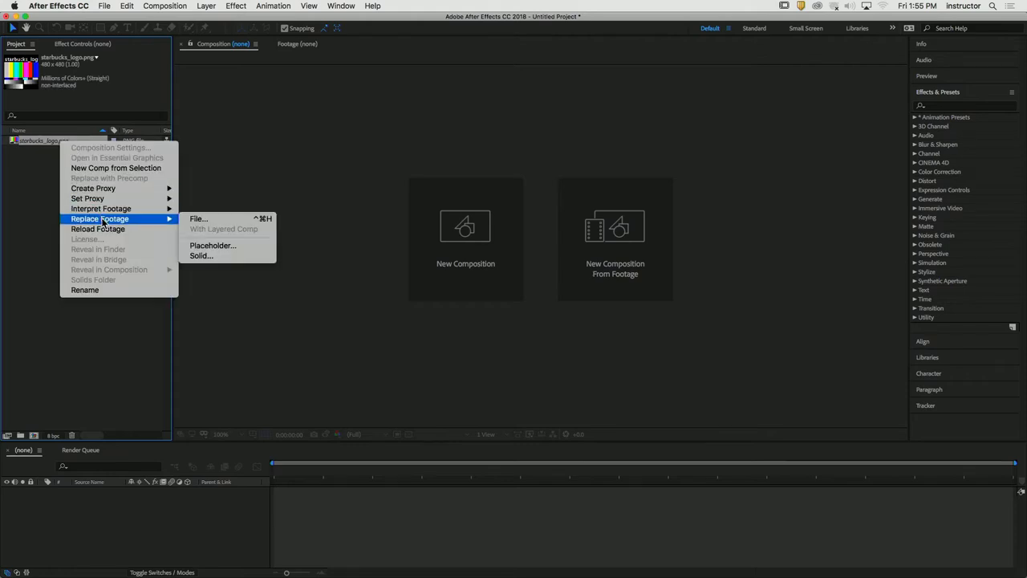
{"action": "left_click", "coordinate": [215, 219]}
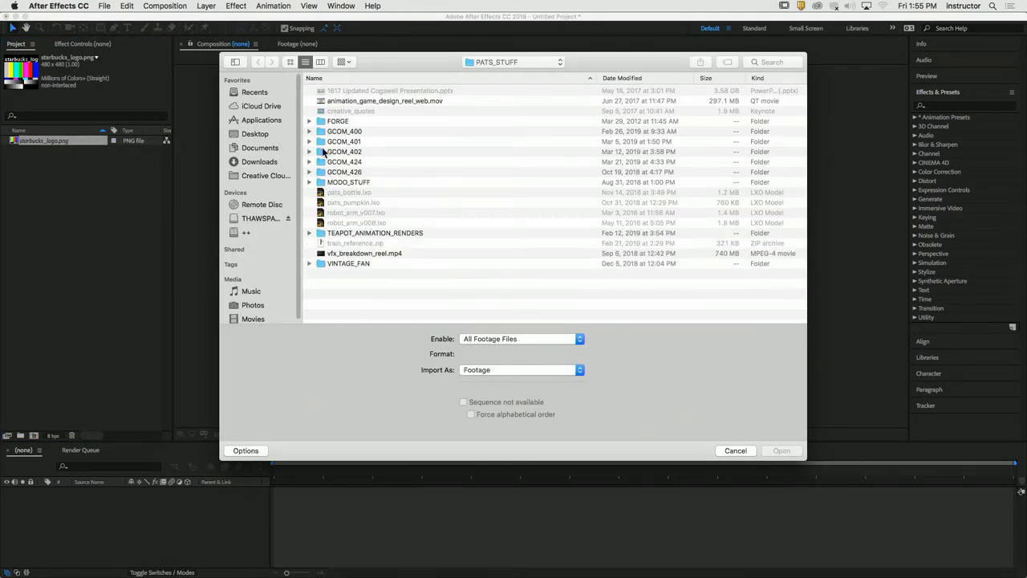
{"action": "left_click", "coordinate": [272, 134]}
{"action": "double_click", "coordinate": [384, 163]}
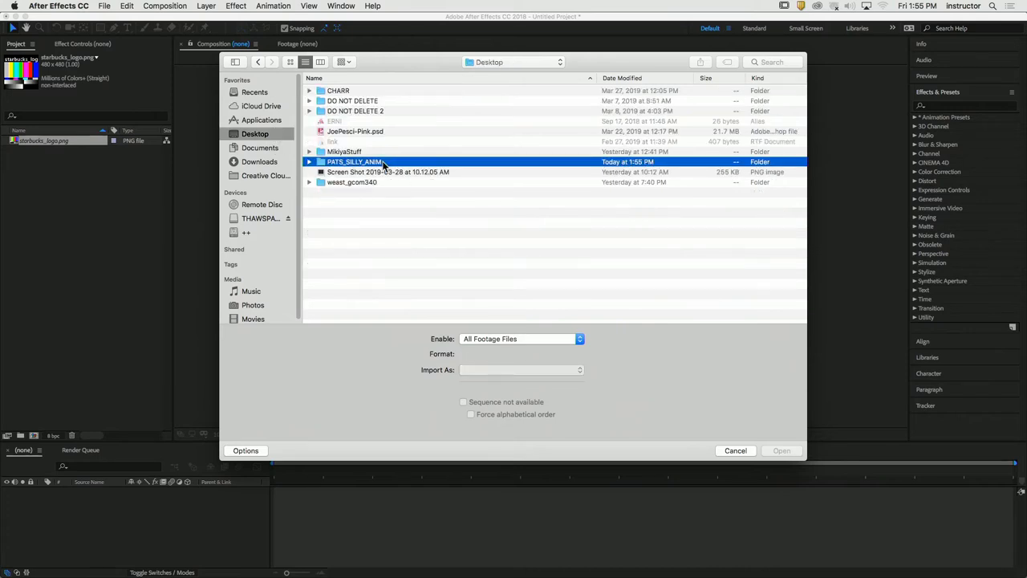
{"action": "left_click", "coordinate": [309, 90]}
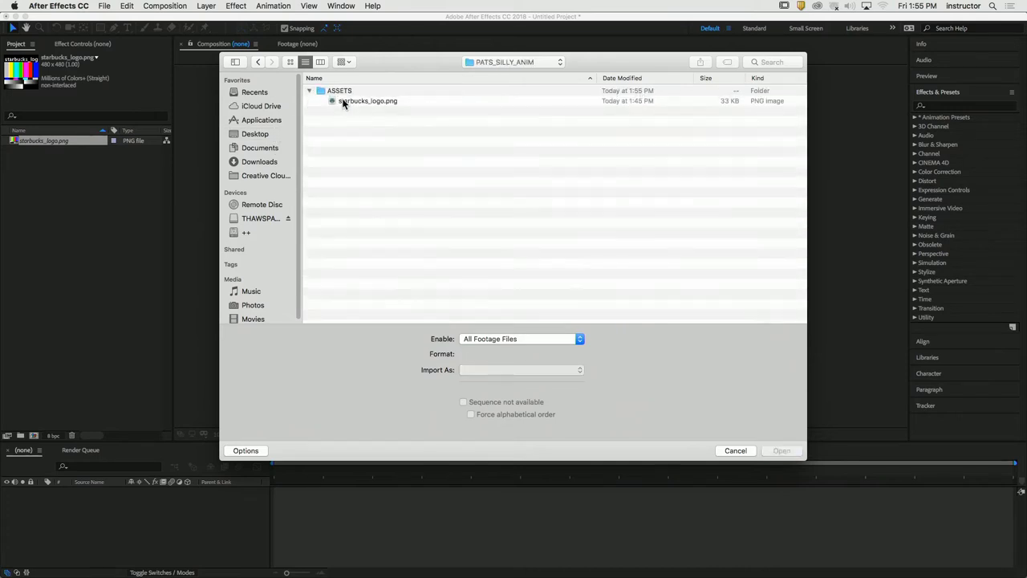
{"action": "left_click", "coordinate": [344, 102]}
{"action": "left_click", "coordinate": [780, 450]}
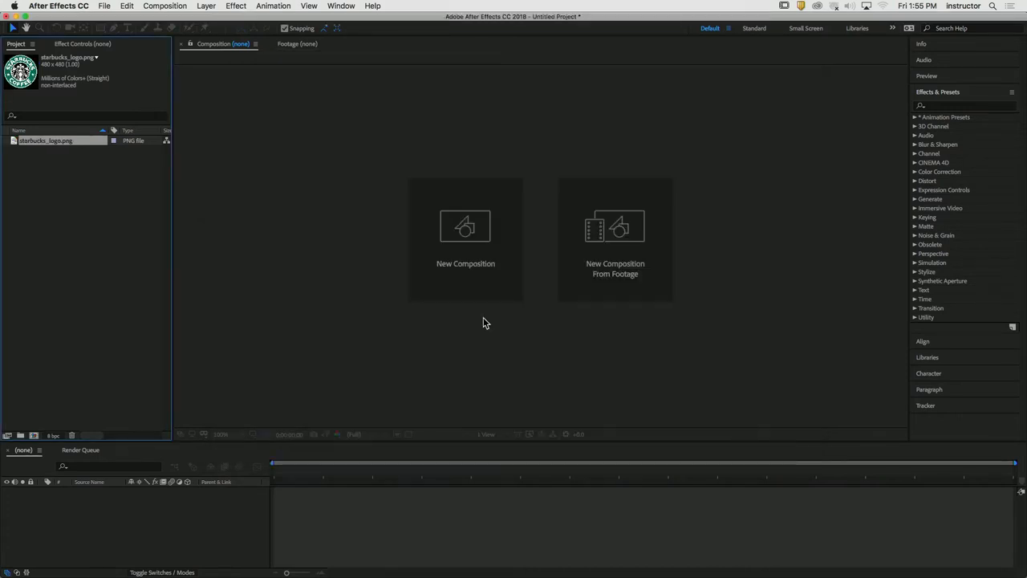
- Save the project as pats_silly_anim in the PATS_SILLY_ANIM folder
{"action": "left_click", "coordinate": [102, 193]}
{"action": "left_click", "coordinate": [101, 6]}
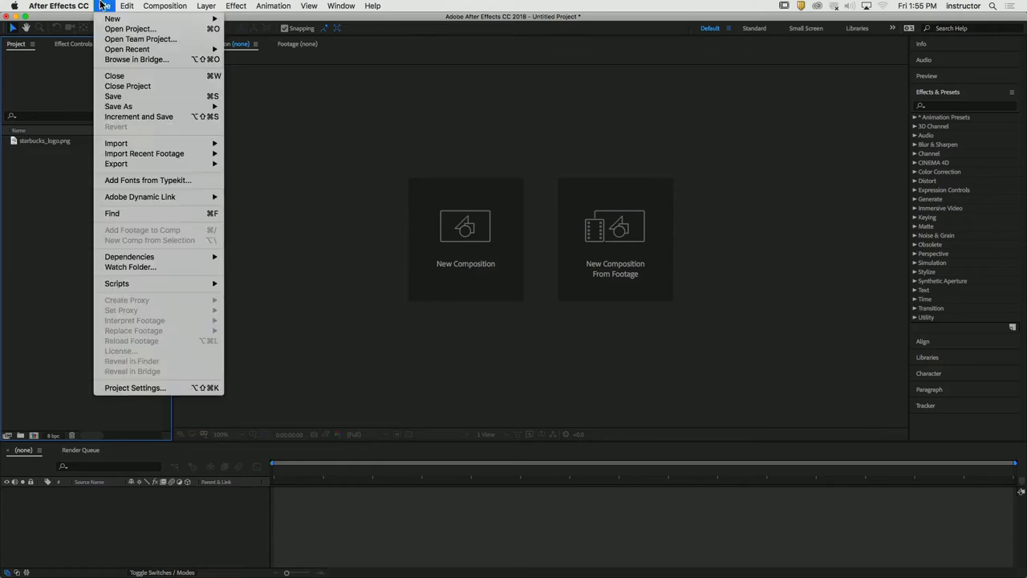
{"action": "mouse_move", "coordinate": [88, 6]}
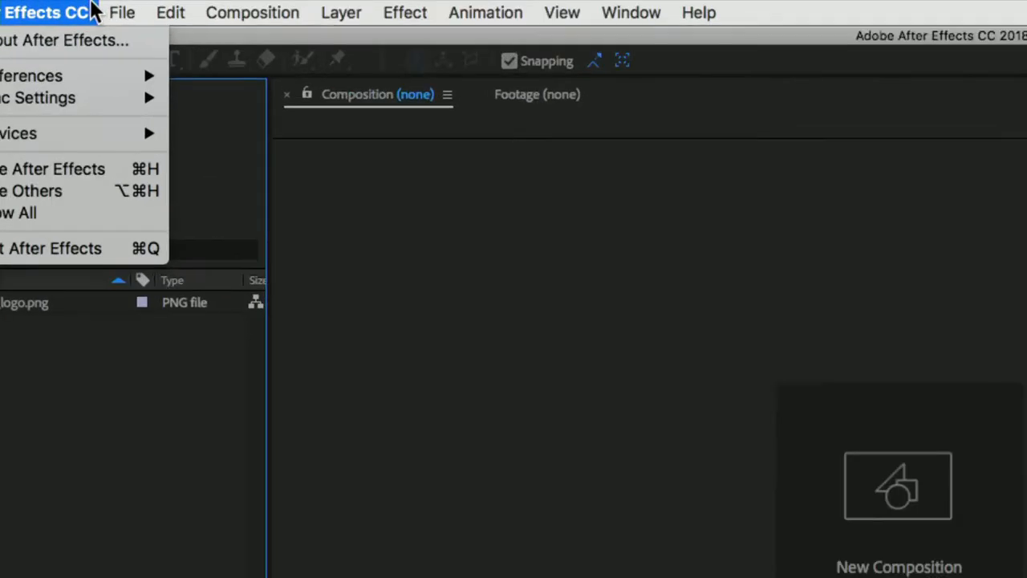
{"action": "mouse_move", "coordinate": [123, 11]}
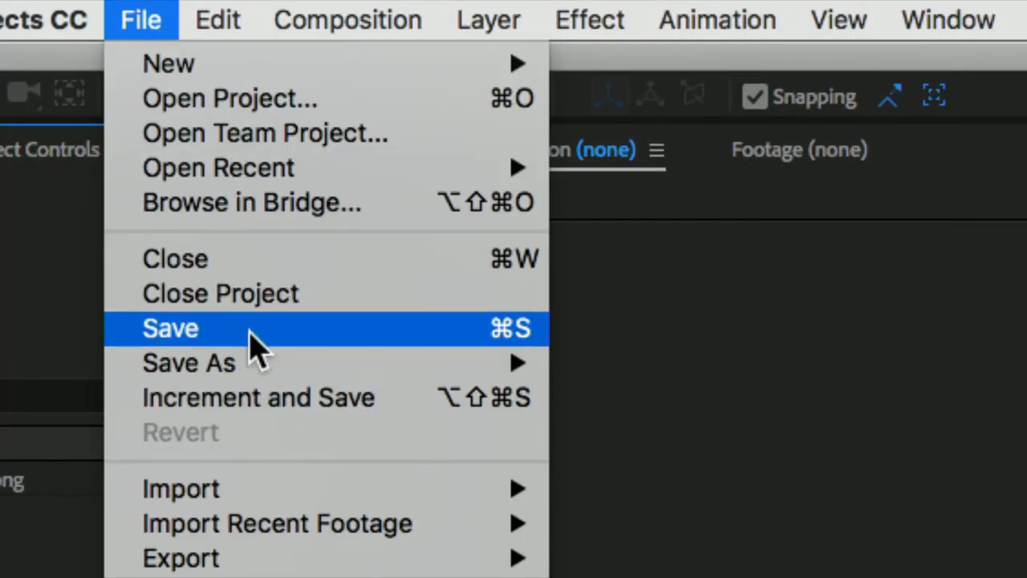
{"action": "left_click", "coordinate": [250, 331]}
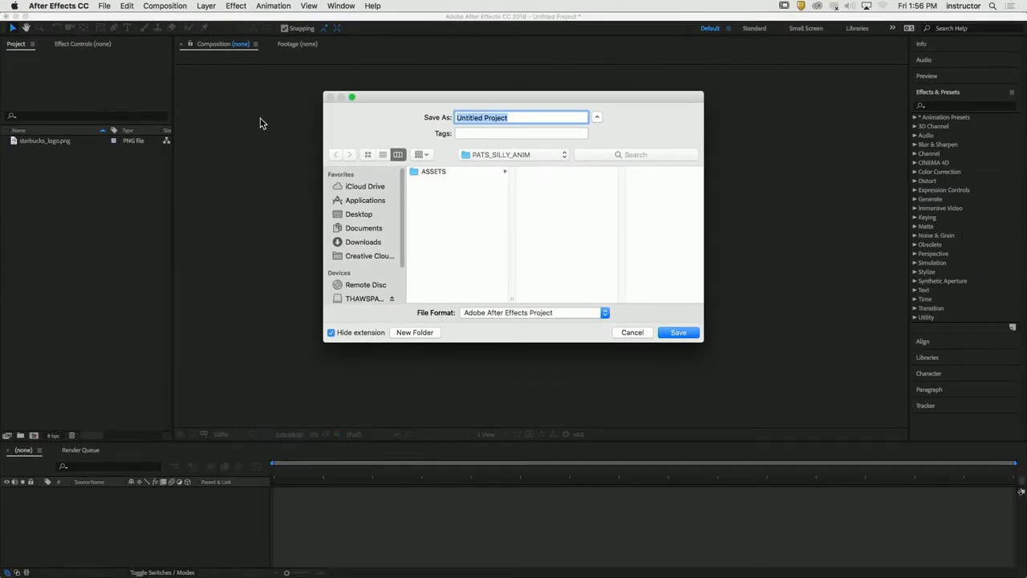
{"action": "type", "text": "pats_silly_anim"}
{"action": "left_click", "coordinate": [674, 334]}
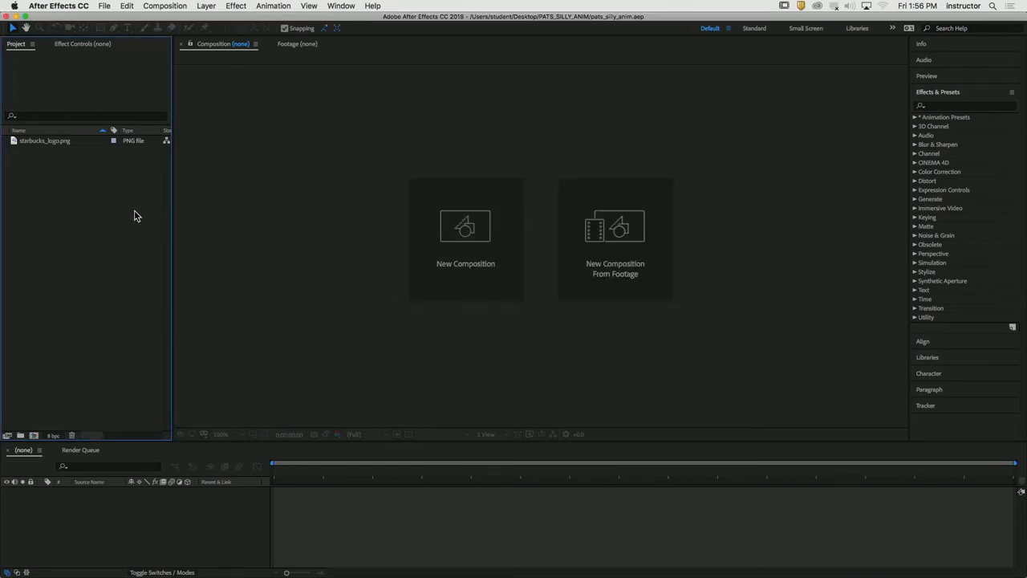
- Hide After Effects, check the saved project file in PATS_SILLY_ANIM, and close that folder window
{"action": "left_click", "coordinate": [78, 7]}
{"action": "left_click", "coordinate": [76, 79]}
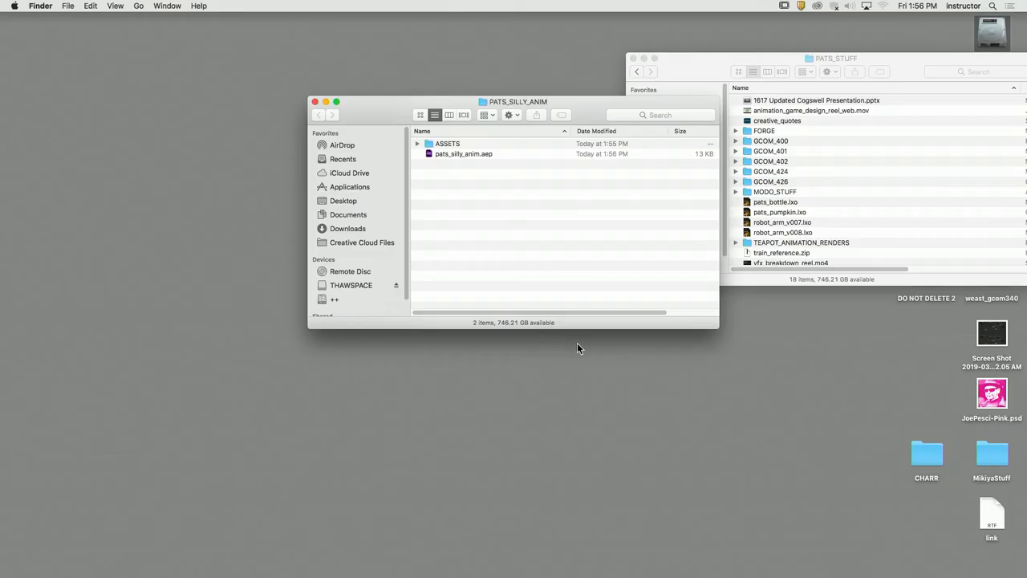
{"action": "left_click", "coordinate": [314, 101]}
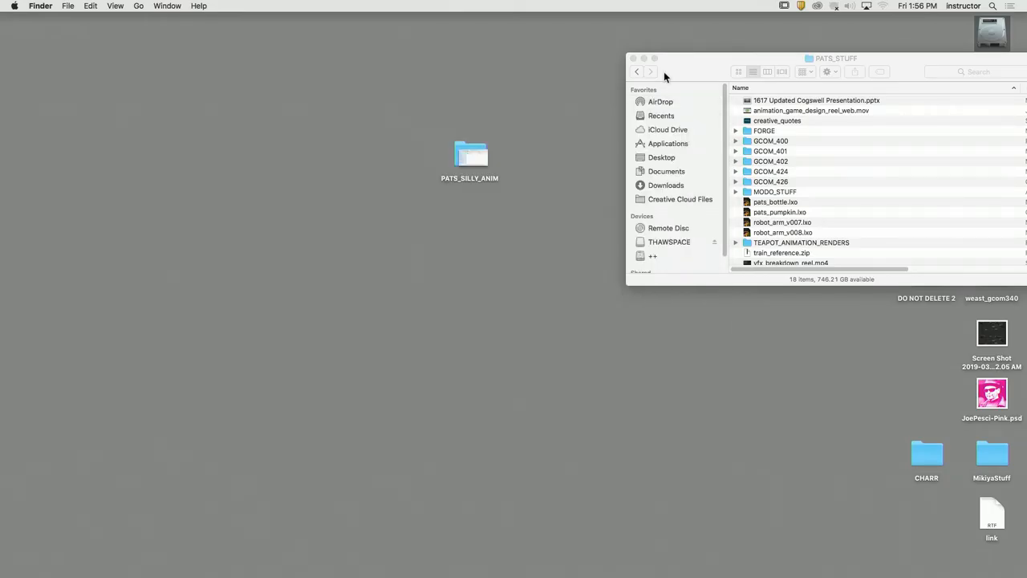
- Close the PATS_STUFF folder window and clear the folder selection on the Desktop
{"action": "left_click", "coordinate": [632, 58]}
{"action": "mouse_move", "coordinate": [523, 209]}
{"action": "left_mouse_down"}
{"action": "mouse_move", "coordinate": [420, 143]}
{"action": "mouse_move", "coordinate": [387, 103]}
{"action": "mouse_move", "coordinate": [521, 210]}
{"action": "left_mouse_up"}
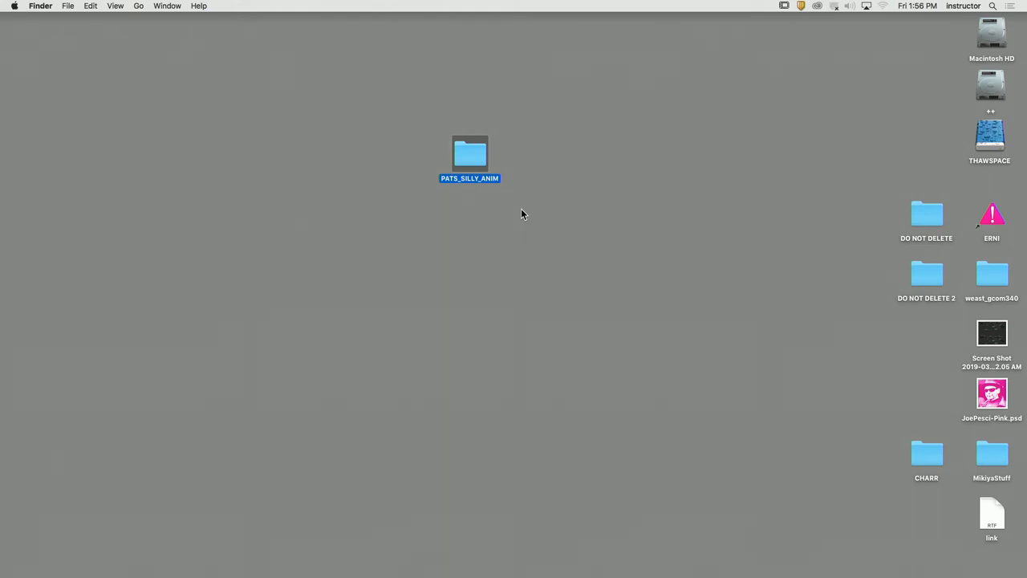
{"action": "mouse_move", "coordinate": [506, 218]}
{"action": "left_mouse_down"}
{"action": "mouse_move", "coordinate": [426, 122]}
{"action": "mouse_move", "coordinate": [390, 113]}
{"action": "mouse_move", "coordinate": [543, 244]}
{"action": "left_mouse_up"}
{"action": "mouse_move", "coordinate": [366, 105]}
{"action": "left_mouse_down"}
{"action": "mouse_move", "coordinate": [477, 195]}
{"action": "mouse_move", "coordinate": [502, 197]}
{"action": "left_mouse_up"}
{"action": "left_click", "coordinate": [502, 203]}
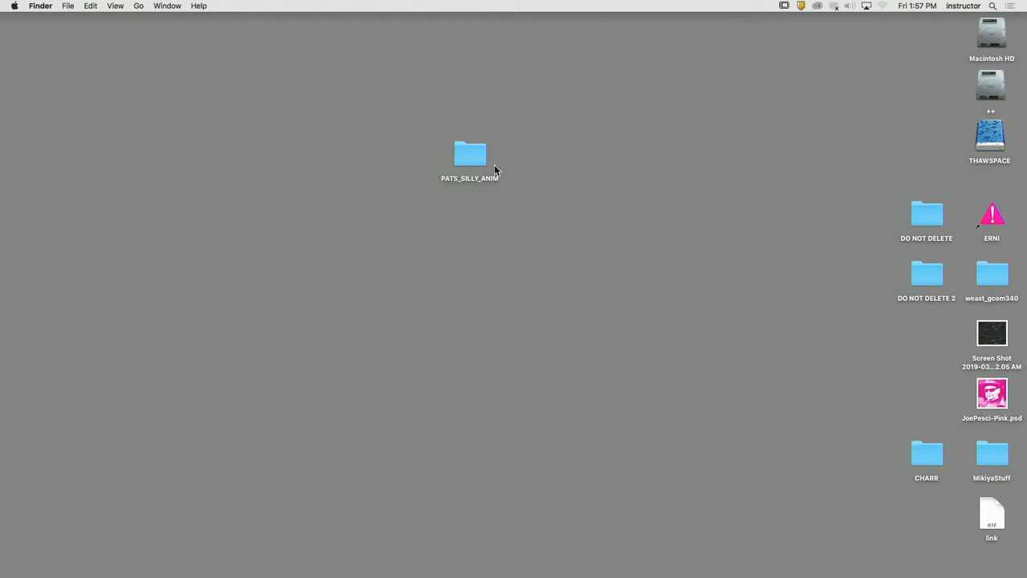
- Inspect the contents of the PATS_SILLY_ANIM folder, first directly and again through the Desktop location
{"action": "double_click", "coordinate": [471, 158]}
{"action": "left_click", "coordinate": [466, 154]}
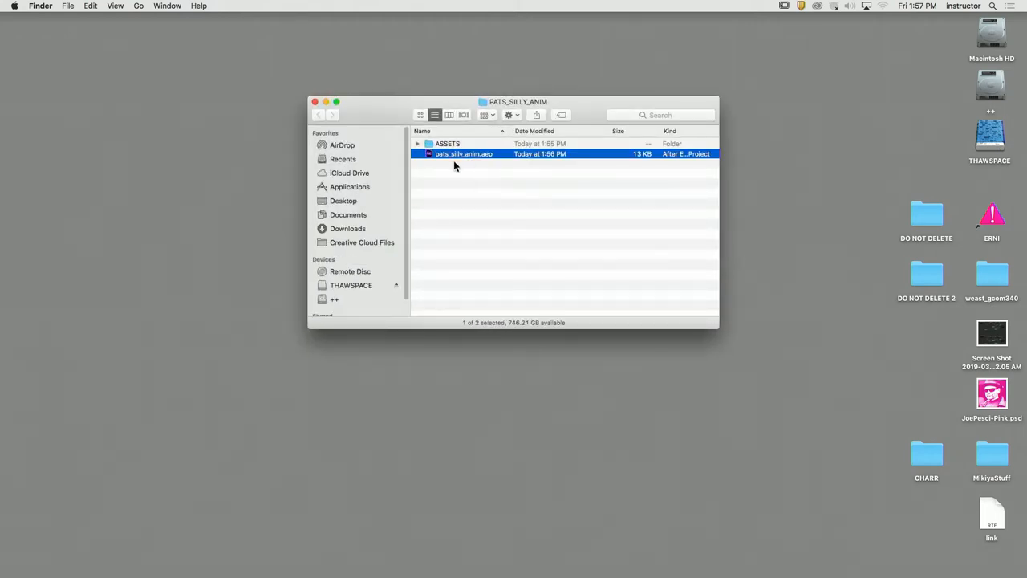
{"action": "left_click", "coordinate": [492, 220]}
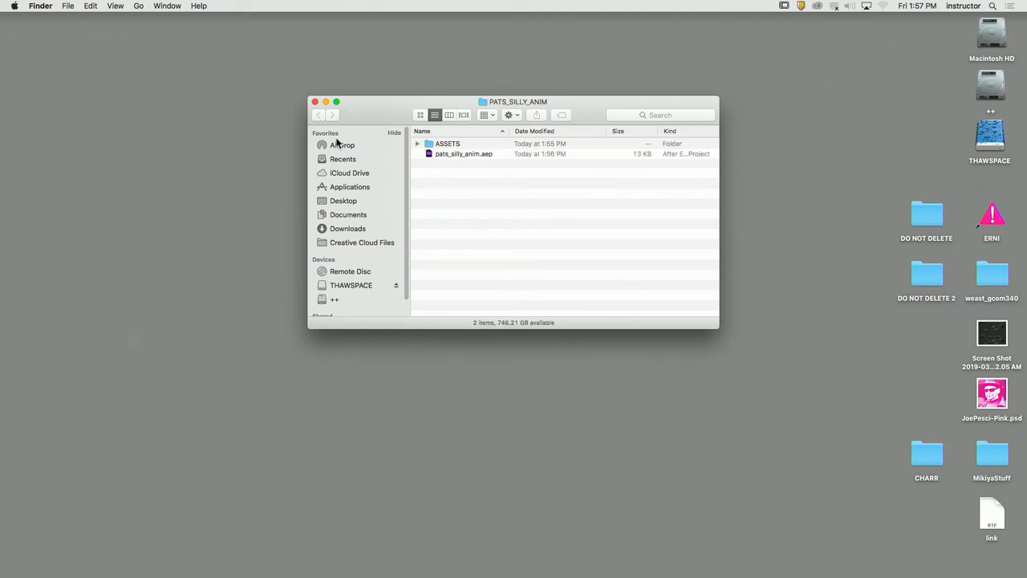
{"action": "left_click", "coordinate": [344, 201]}
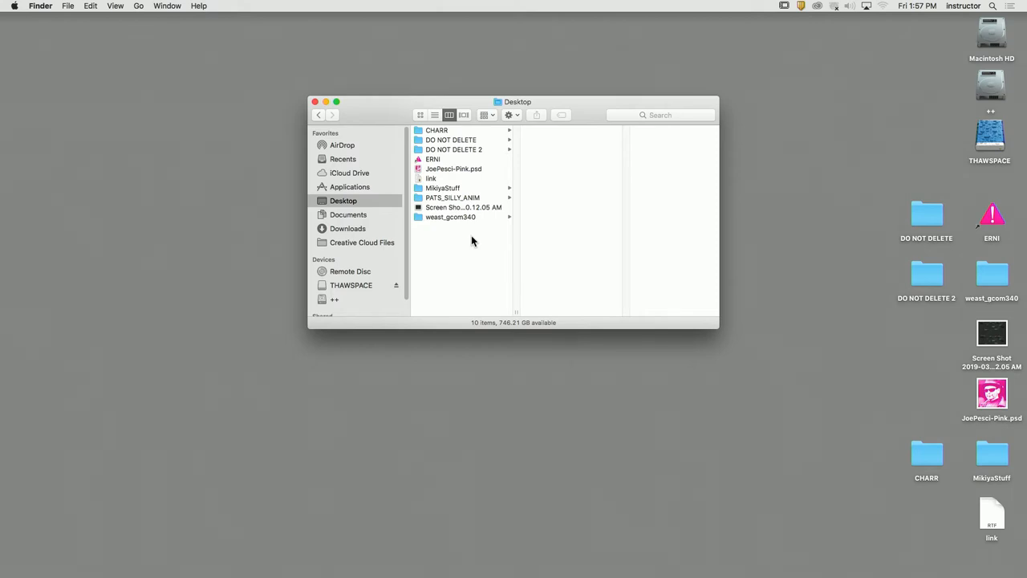
{"action": "left_click", "coordinate": [449, 197]}
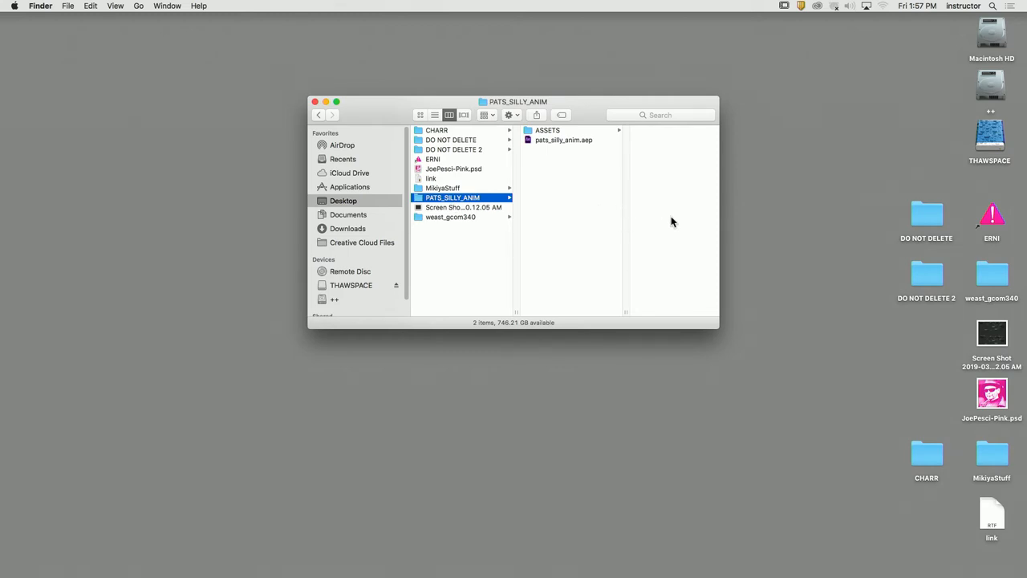
{"action": "left_click", "coordinate": [470, 254]}
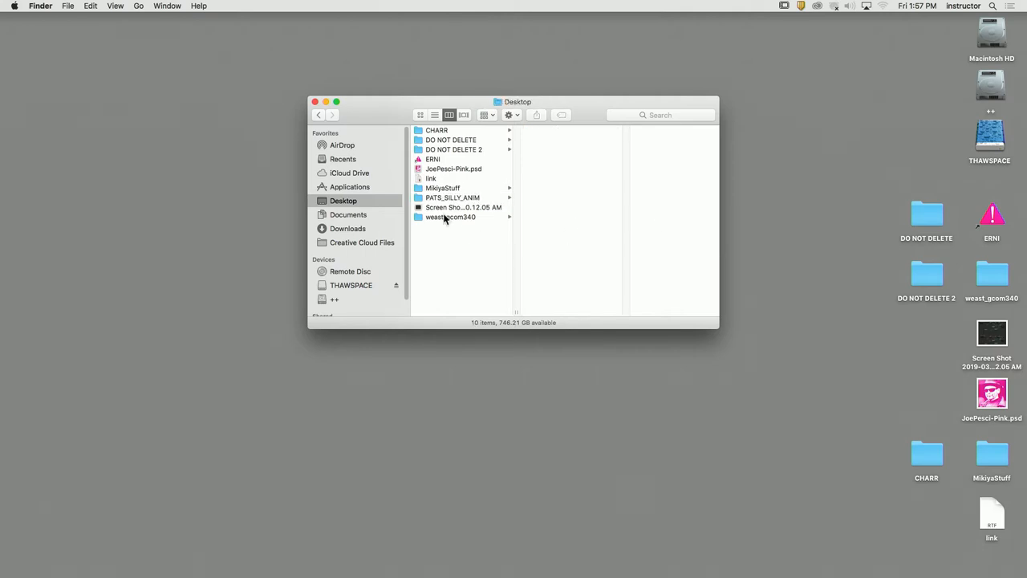
- Switch back to After Effects and make the Timeline panel taller
{"action": "mouse_move", "coordinate": [513, 571]}
{"action": "left_click", "coordinate": [422, 560]}
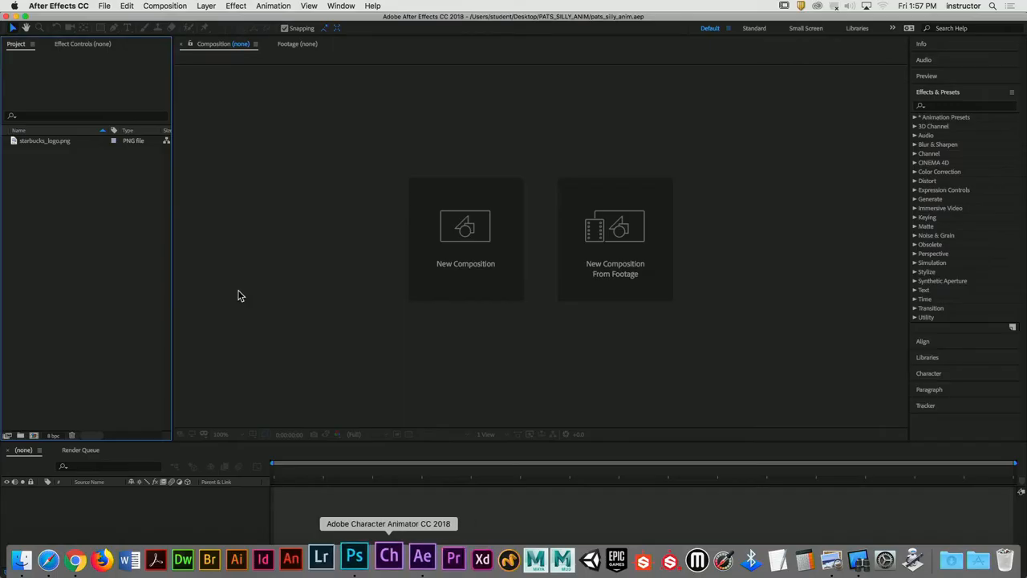
{"action": "left_click", "coordinate": [59, 142]}
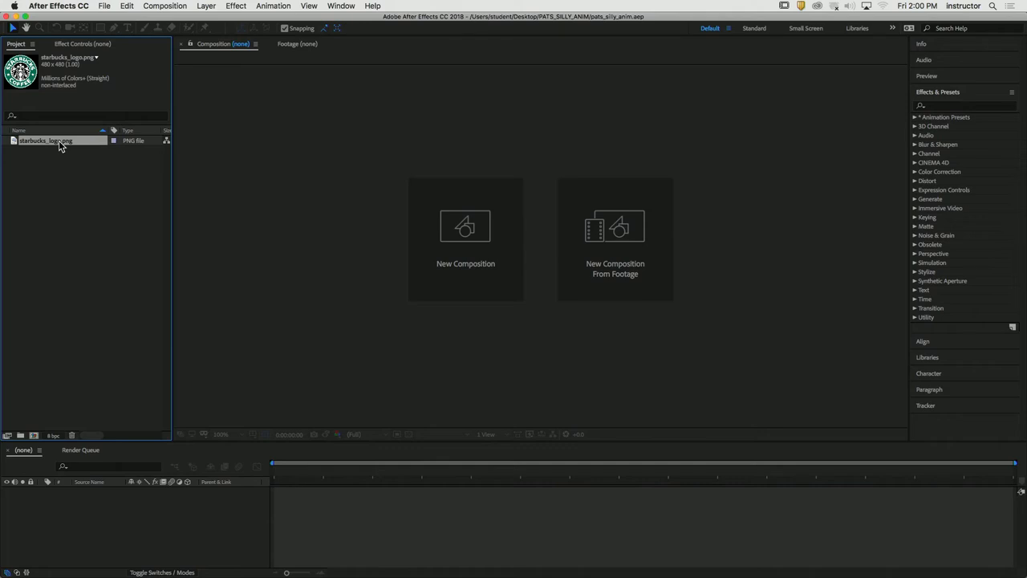
{"action": "left_click", "coordinate": [83, 315]}
{"action": "left_click_drag", "start_coordinate": [227, 446], "coordinate": [206, 290]}
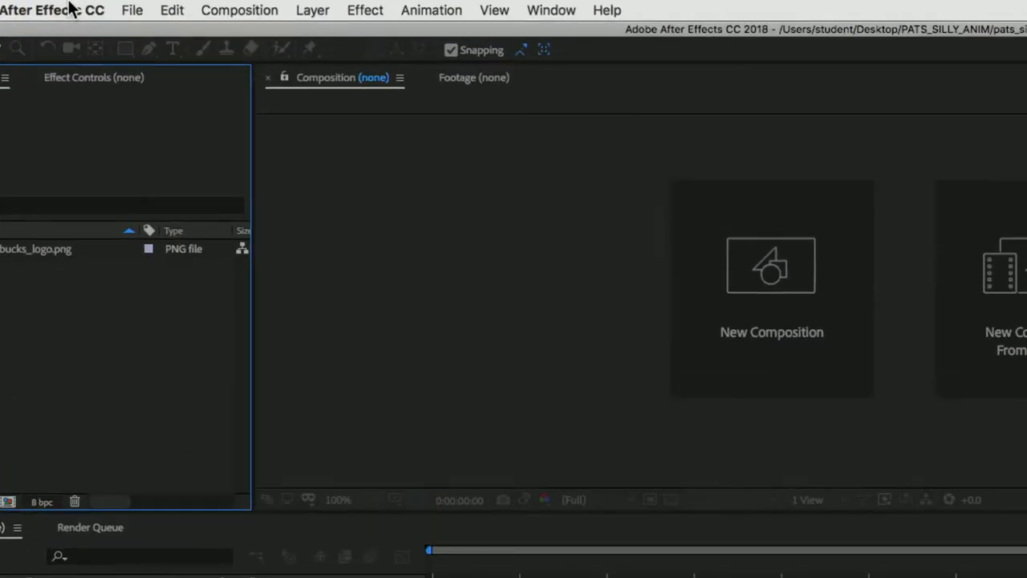
- Start a new composition named pats_silly_animation, keeping the Custom preset
{"action": "left_click", "coordinate": [369, 21]}
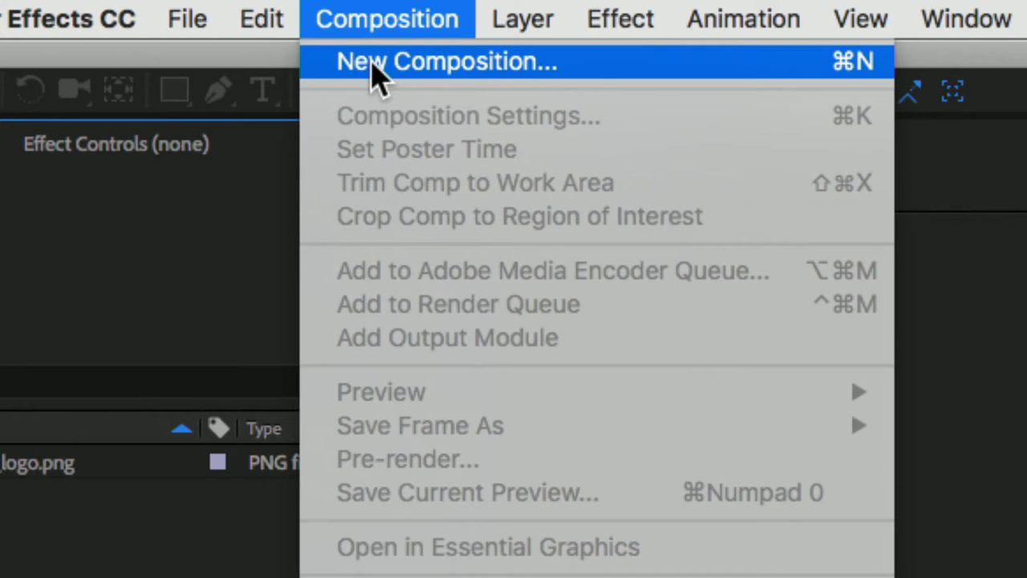
{"action": "left_click", "coordinate": [373, 62]}
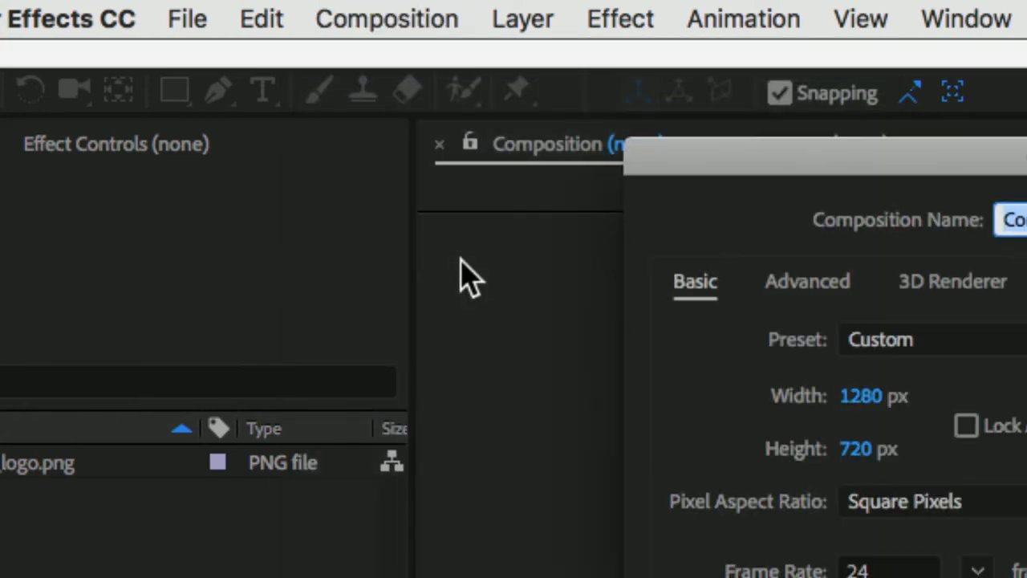
{"action": "left_click_drag", "start_coordinate": [787, 184], "coordinate": [174, 94]}
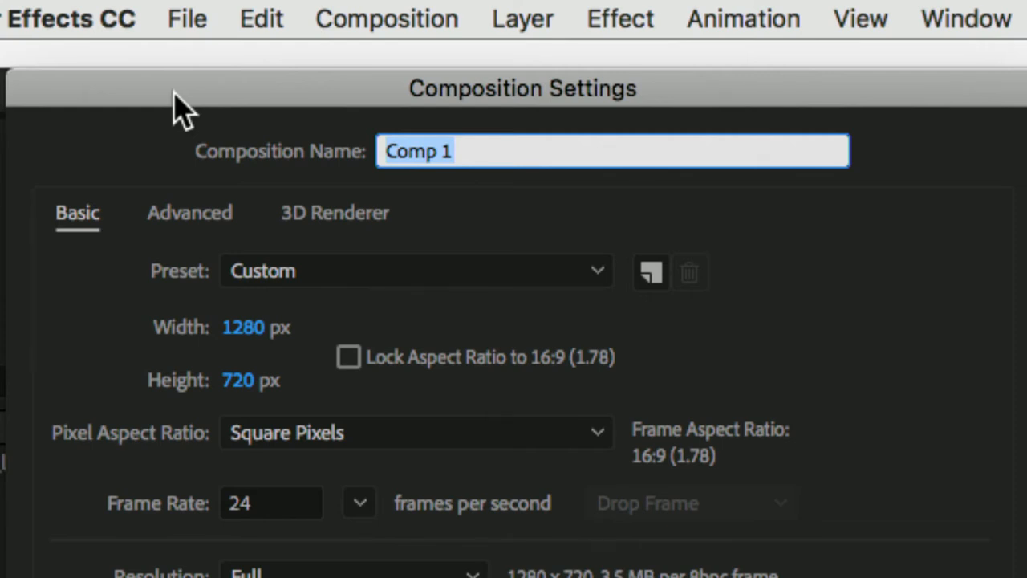
{"action": "type", "text": "pats"}
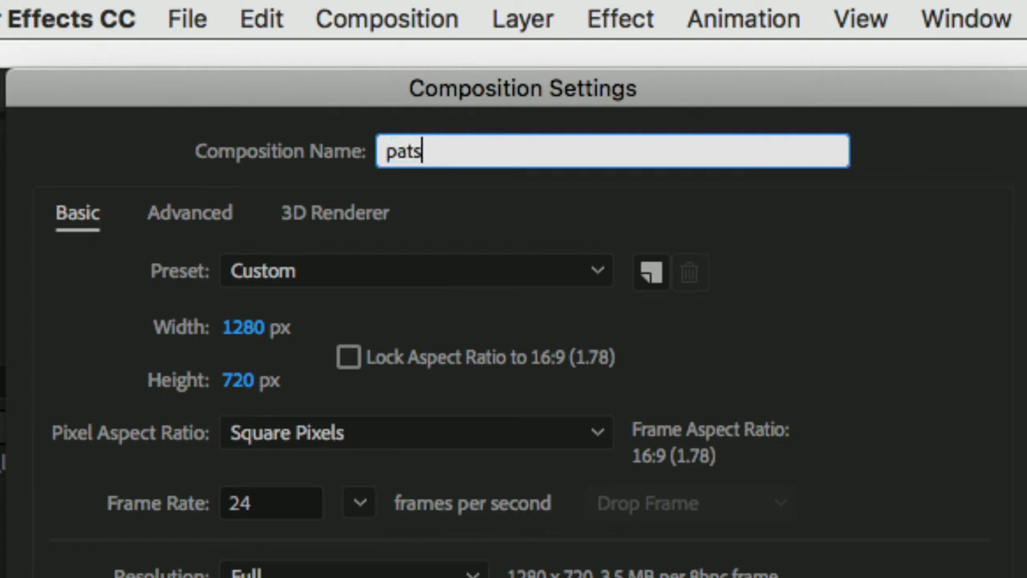
{"action": "type", "text": "_silly_a"}
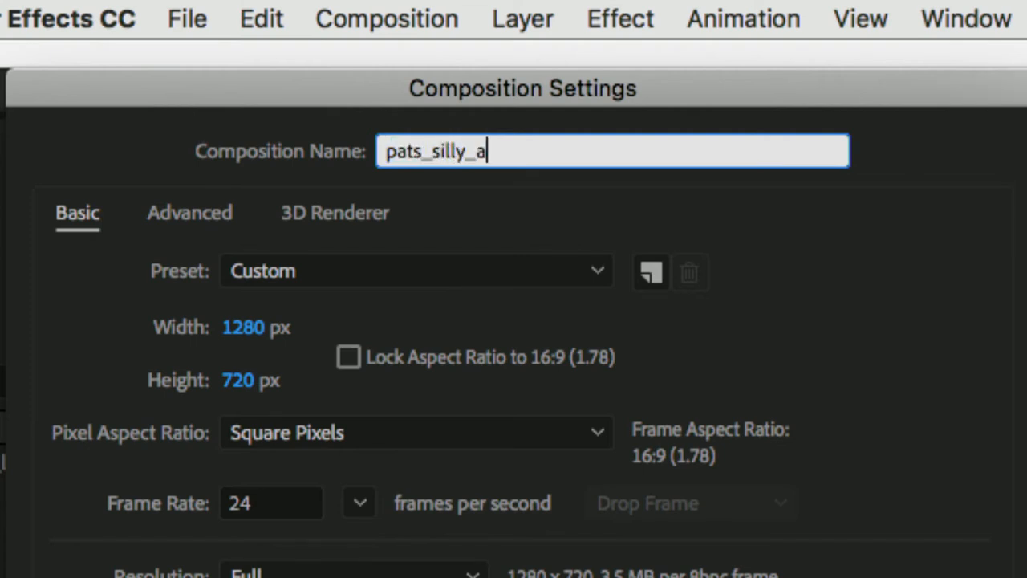
{"action": "type", "text": "nimiation"}
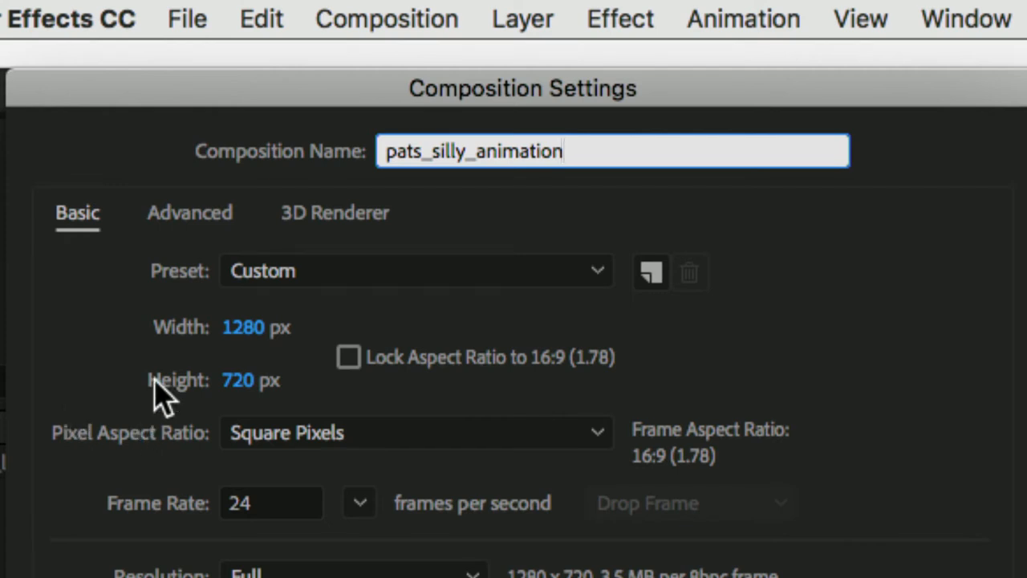
{"action": "left_click", "coordinate": [288, 280]}
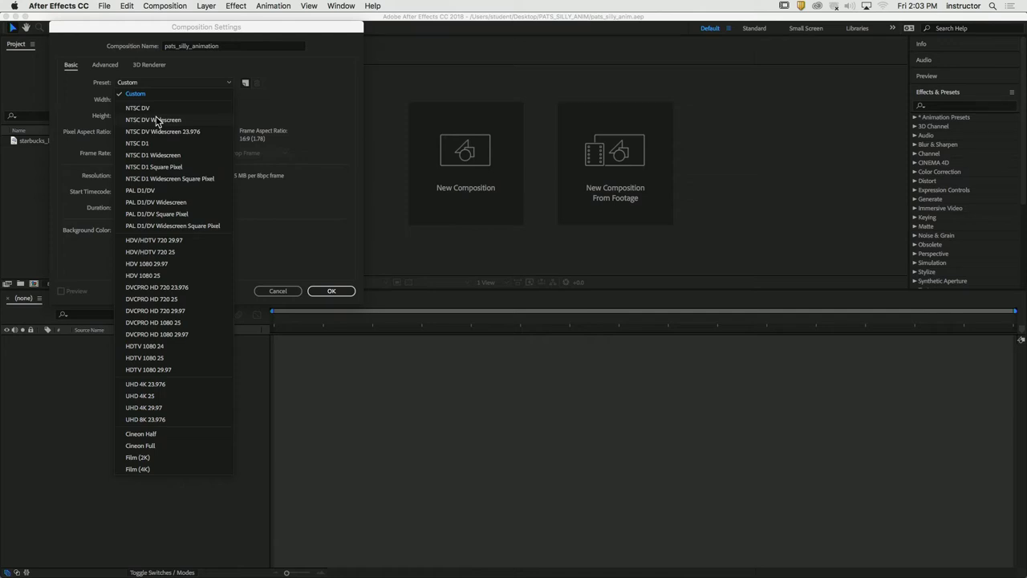
{"action": "left_click", "coordinate": [305, 105]}
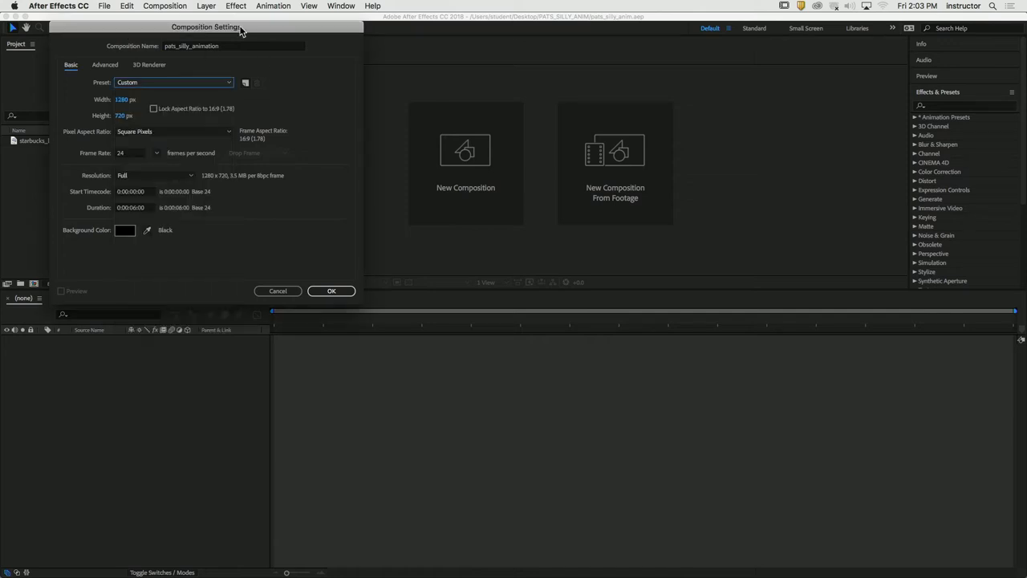
{"action": "left_click_drag", "start_coordinate": [241, 31], "coordinate": [421, 112]}
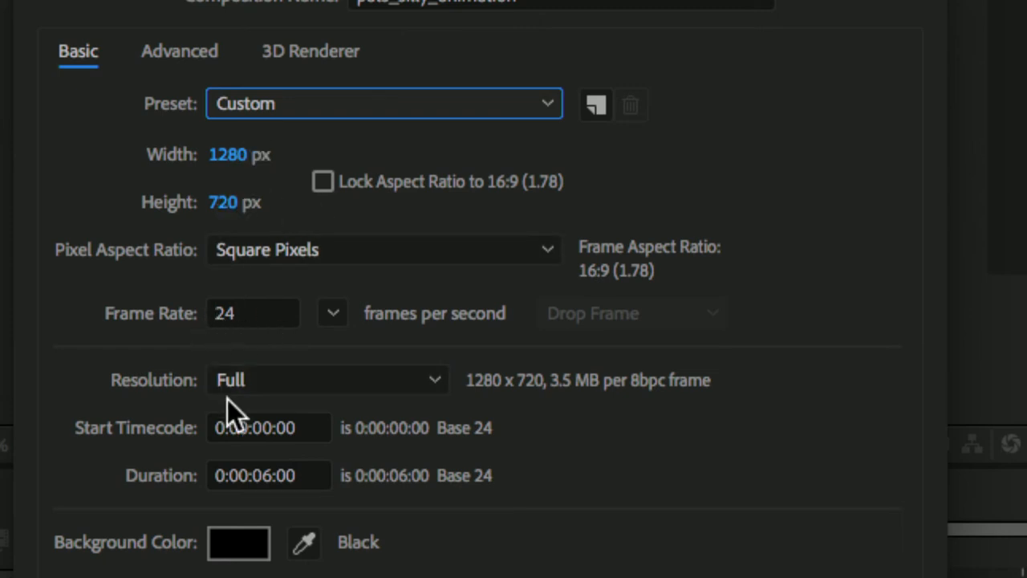
- Try a composition width of 1024 px with the aspect ratio locked to 16:9, then unlock the ratio
{"action": "left_click", "coordinate": [323, 185]}
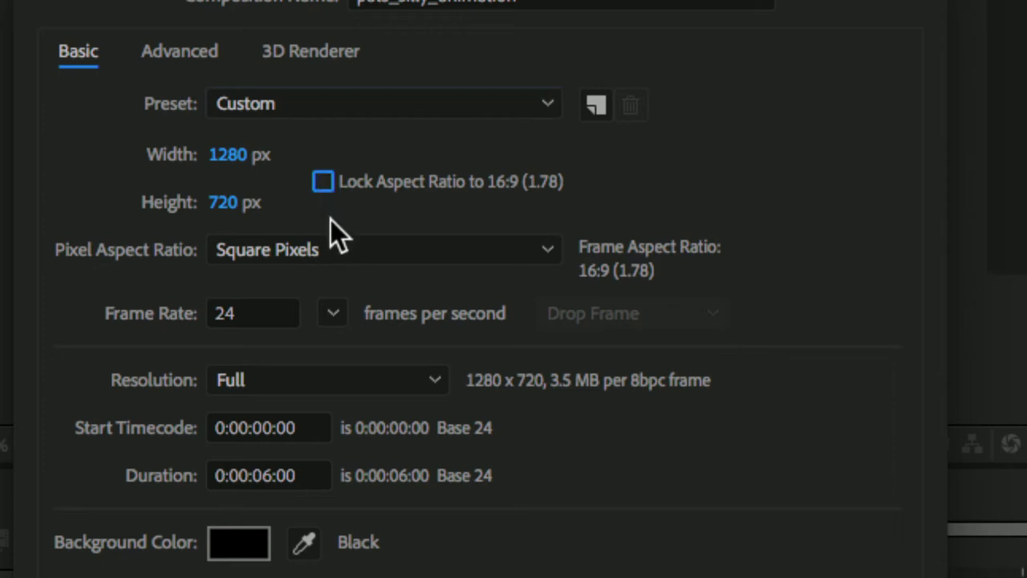
{"action": "left_click", "coordinate": [238, 154]}
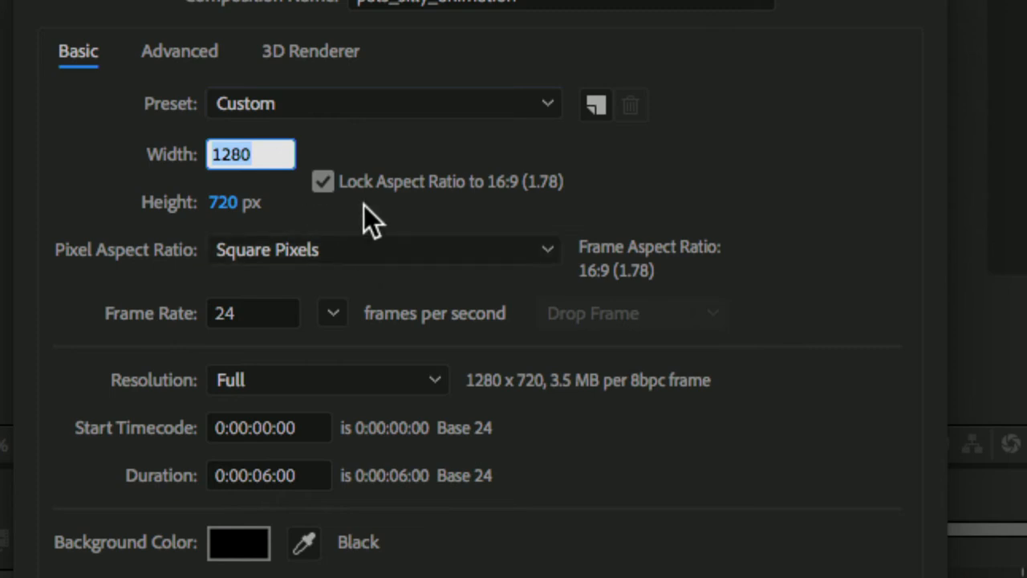
{"action": "type", "text": "1024"}
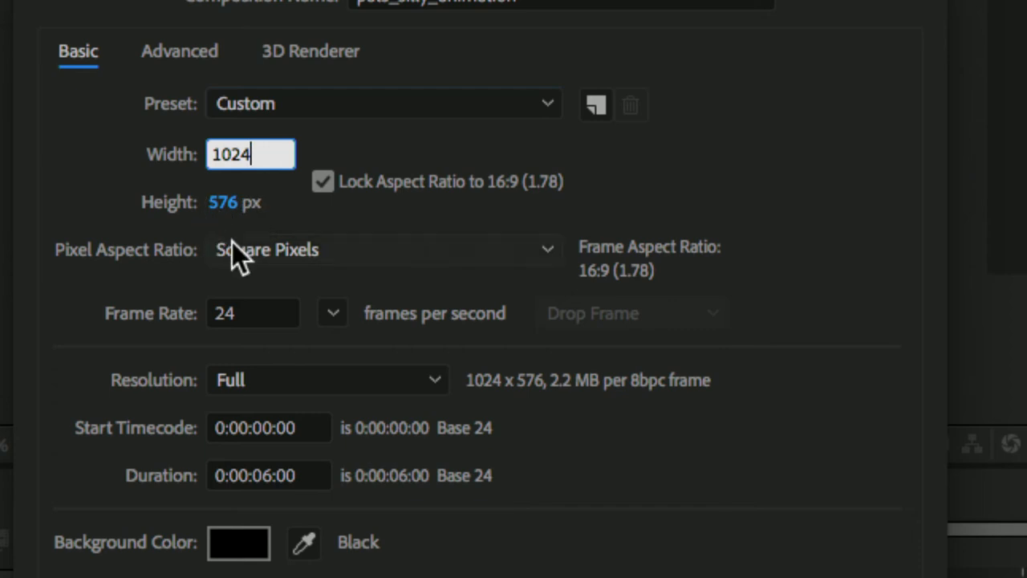
{"action": "left_click", "coordinate": [323, 181]}
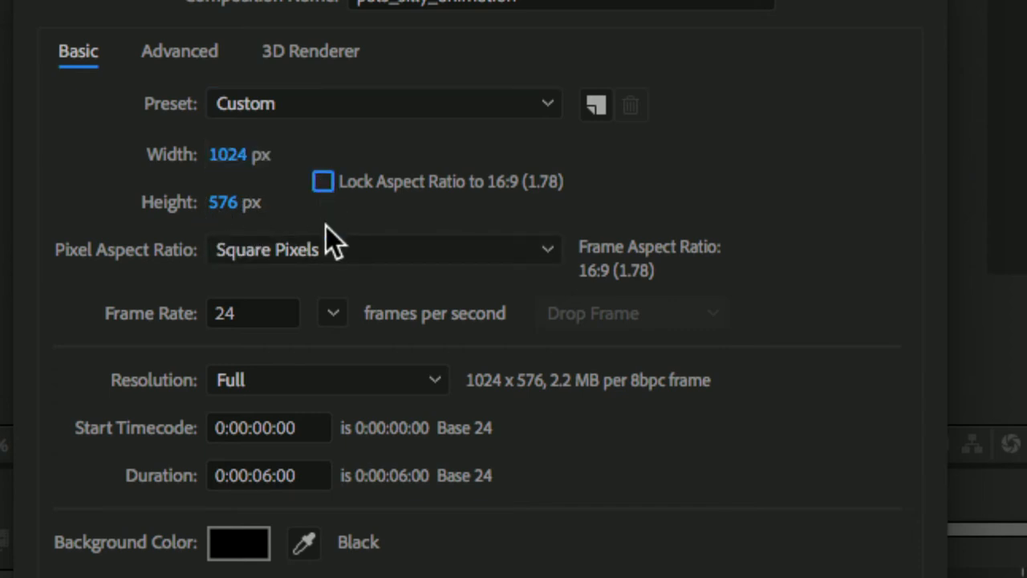
- Set the composition size to 1280 px wide by 720 px high and create the composition
{"action": "left_click", "coordinate": [227, 159]}
{"action": "type", "text": "1280"}
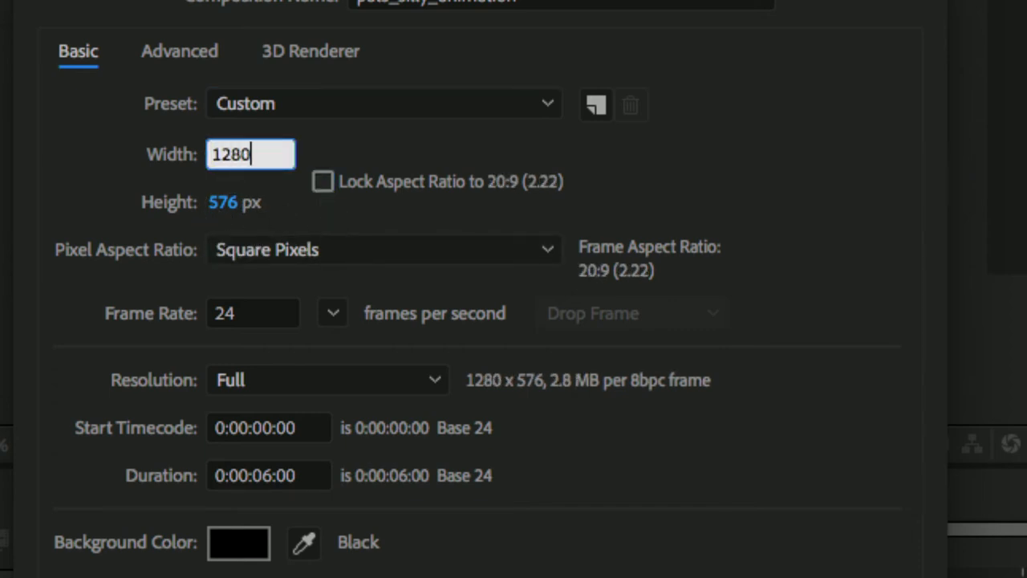
{"action": "left_click", "coordinate": [216, 199]}
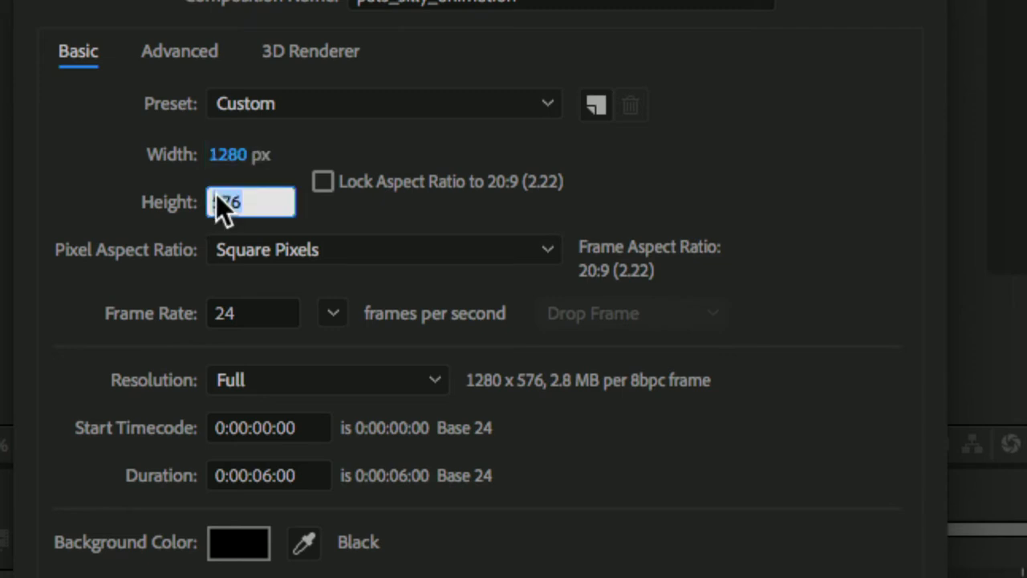
{"action": "type", "text": "720"}
{"action": "left_click", "coordinate": [397, 221]}
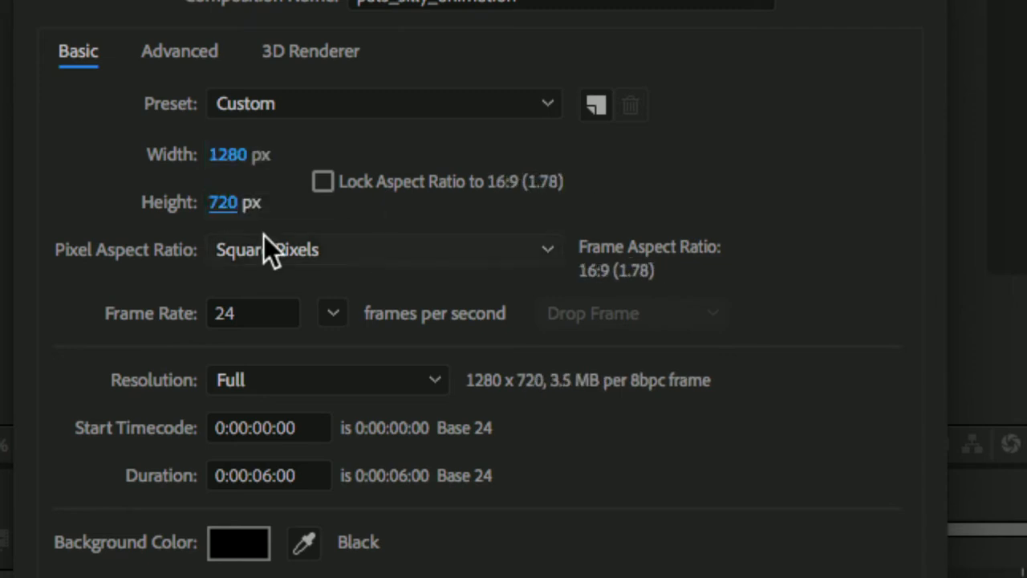
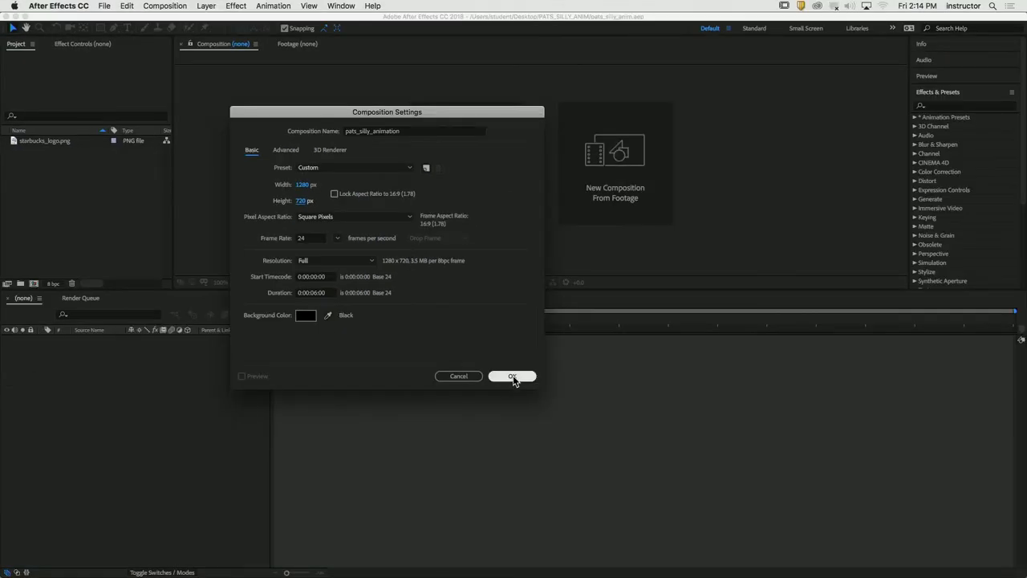
{"action": "left_click", "coordinate": [513, 376]}
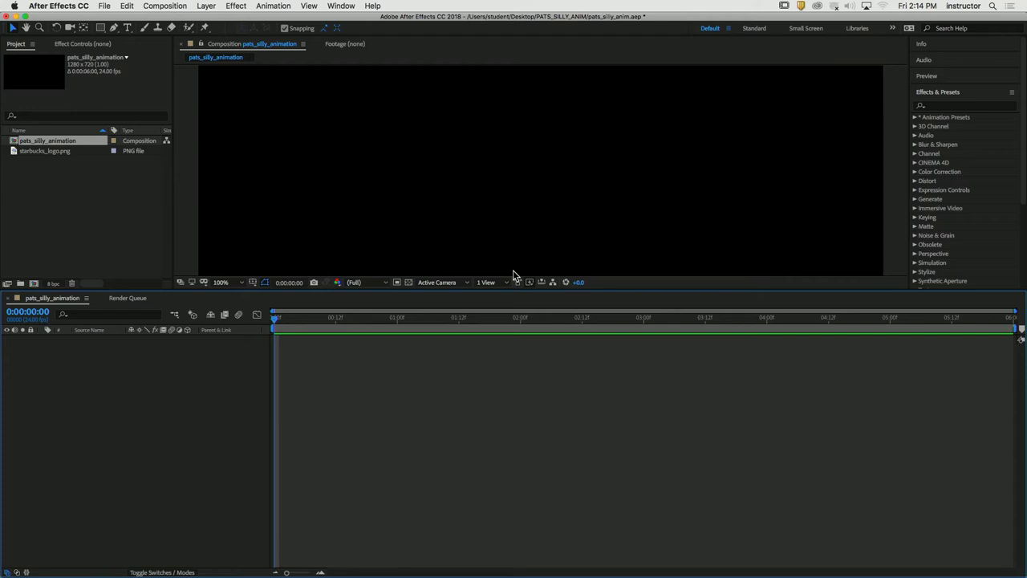
- Enlarge the Composition panel over the Timeline and fit the whole frame in the viewer
{"action": "left_click_drag", "start_coordinate": [515, 290], "coordinate": [505, 416]}
{"action": "scroll", "coordinate": [503, 270], "scroll_direction": "down", "scroll_amount": 1}
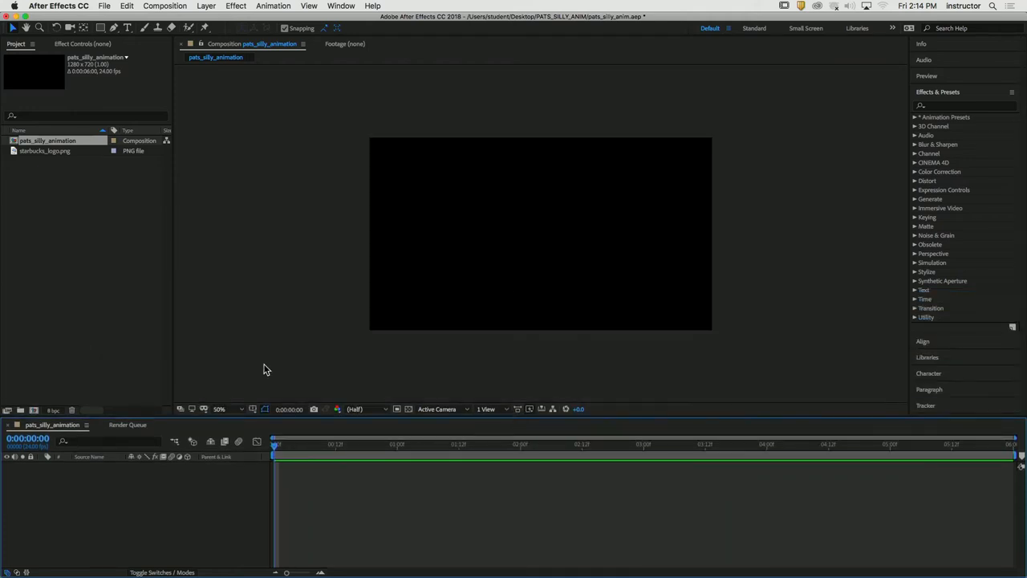
{"action": "left_click", "coordinate": [236, 411]}
{"action": "left_click", "coordinate": [234, 231]}
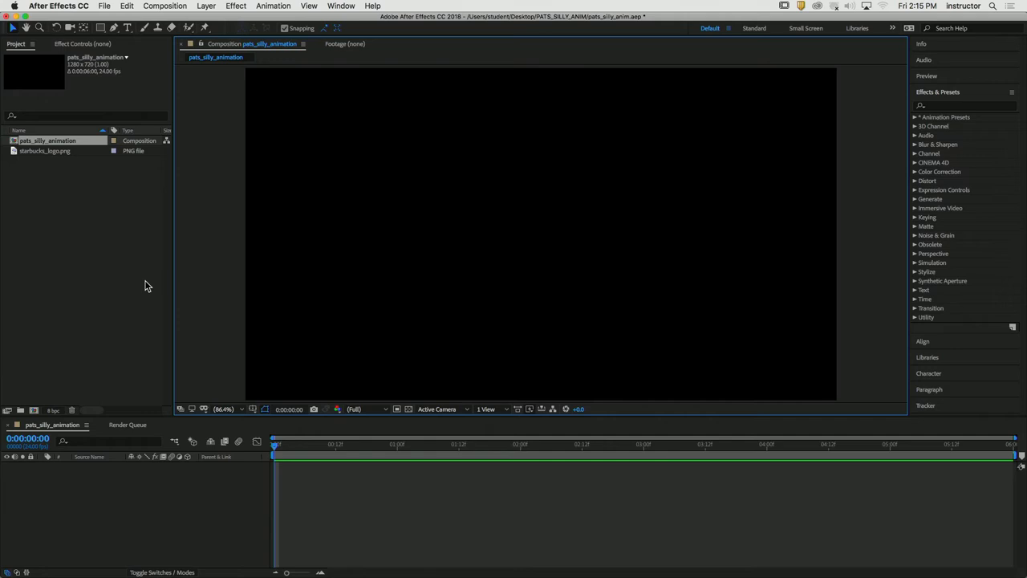
- Add starbucks_logo.png to the timeline as a layer and delete that layer again
{"action": "left_click", "coordinate": [62, 153]}
{"action": "left_click_drag", "start_coordinate": [49, 153], "coordinate": [102, 517]}
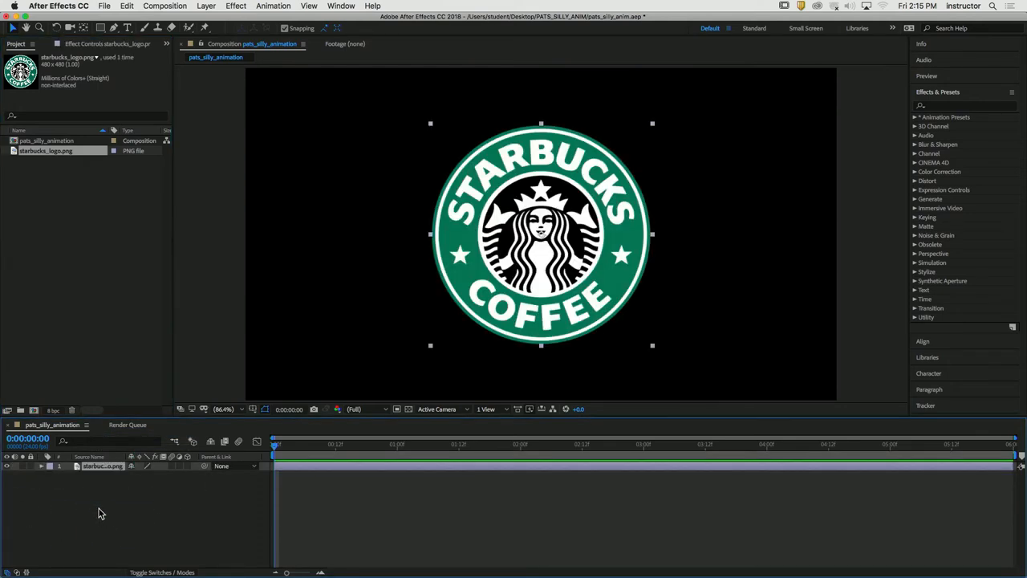
{"action": "key", "text": "Delete"}
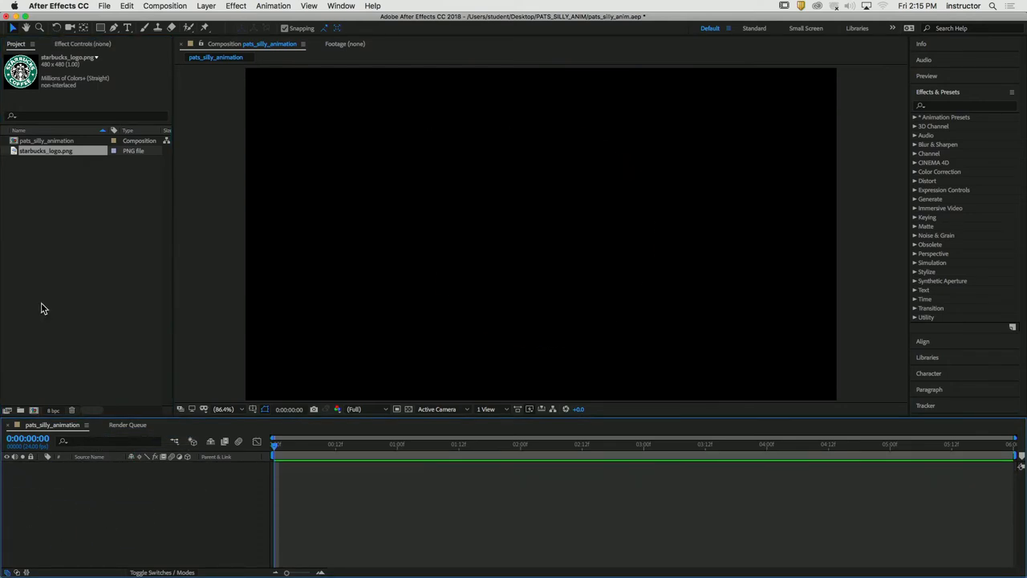
- Place starbucks_logo.png at the centre of the composition frame and move the current time to 0:00:01:08
{"action": "left_click_drag", "start_coordinate": [29, 154], "coordinate": [540, 226]}
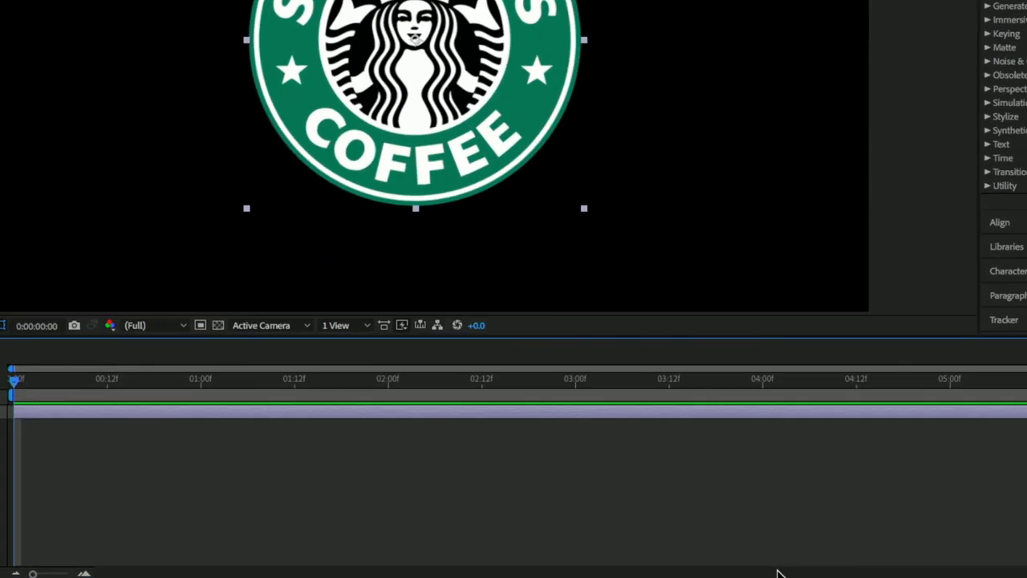
{"action": "left_click_drag", "start_coordinate": [14, 380], "coordinate": [255, 395]}
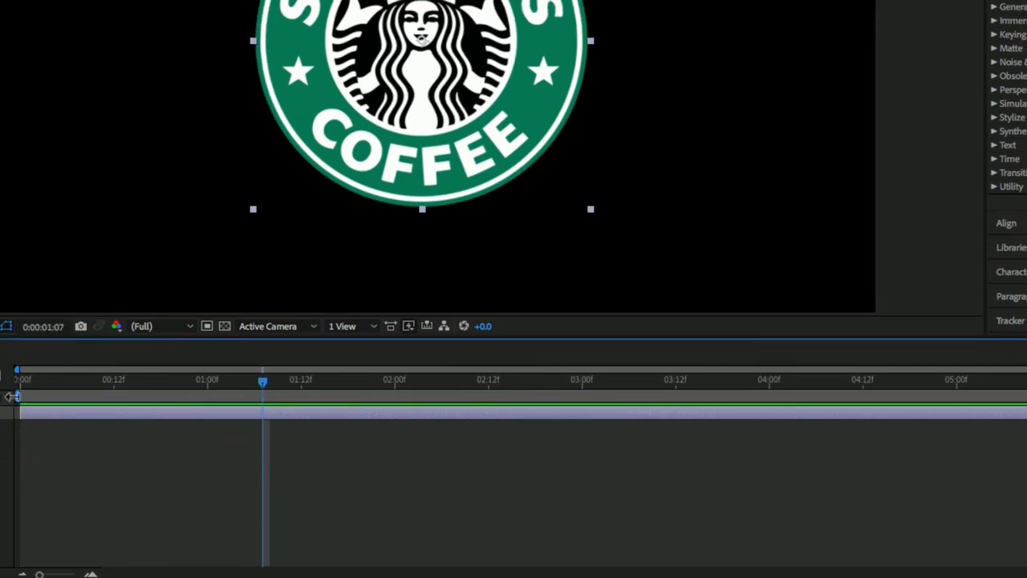
{"action": "left_click", "coordinate": [270, 383]}
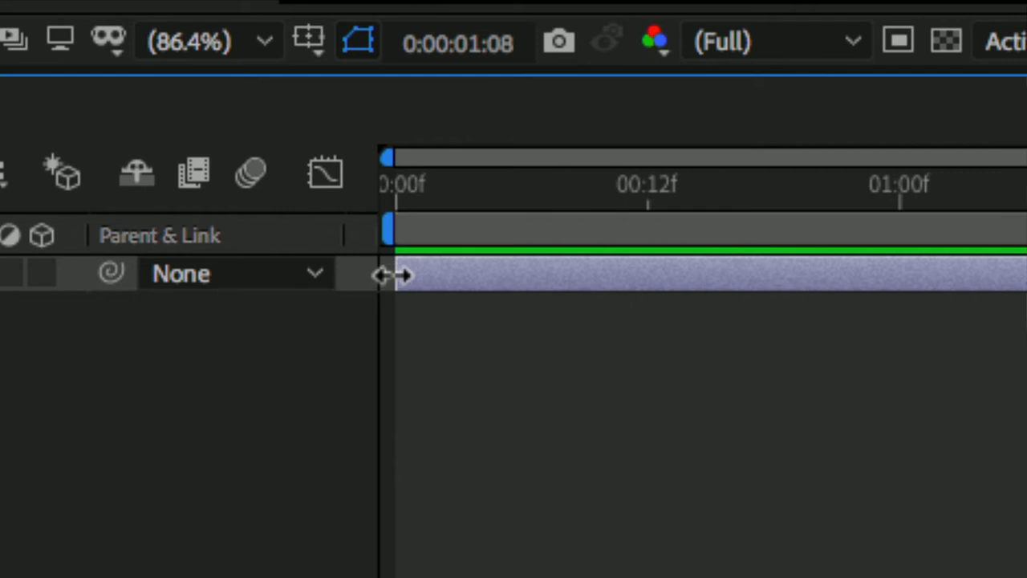
- Trim the logo layer to start at about 0:00:00:21 and end at about 0:00:01:15
{"action": "left_click_drag", "start_coordinate": [393, 275], "coordinate": [840, 271]}
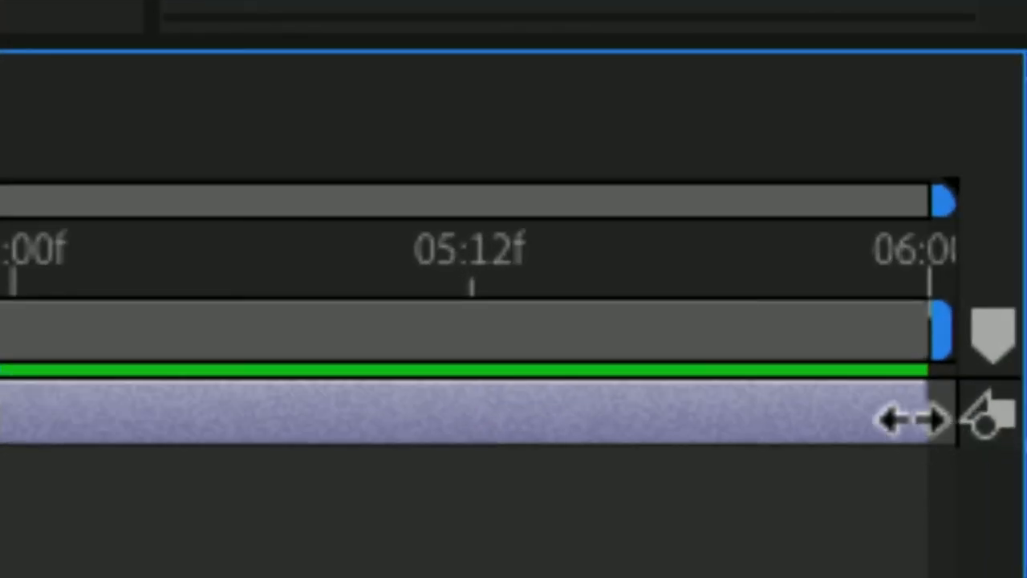
{"action": "left_click_drag", "start_coordinate": [915, 417], "coordinate": [187, 454]}
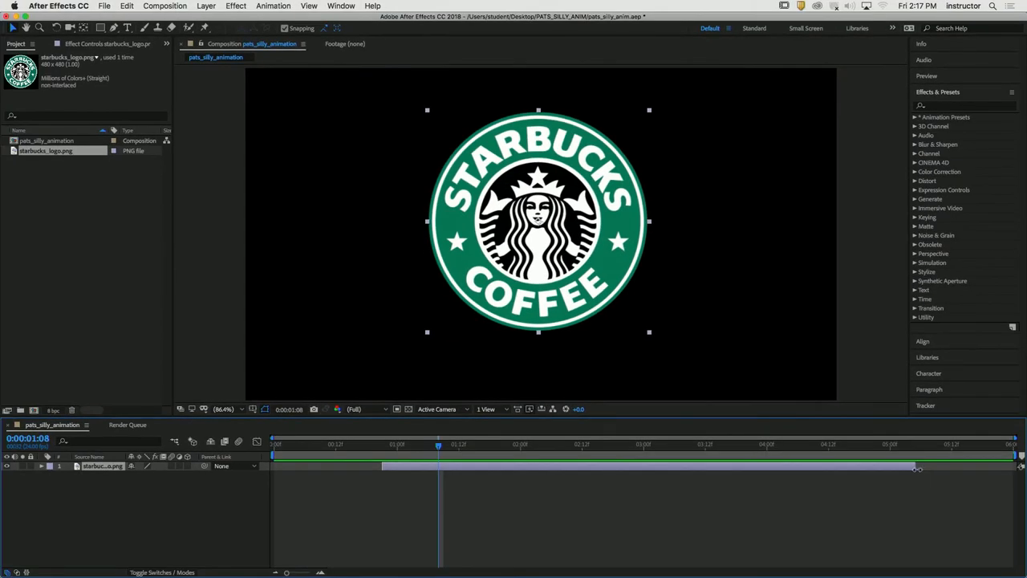
{"action": "left_click_drag", "start_coordinate": [865, 470], "coordinate": [475, 472]}
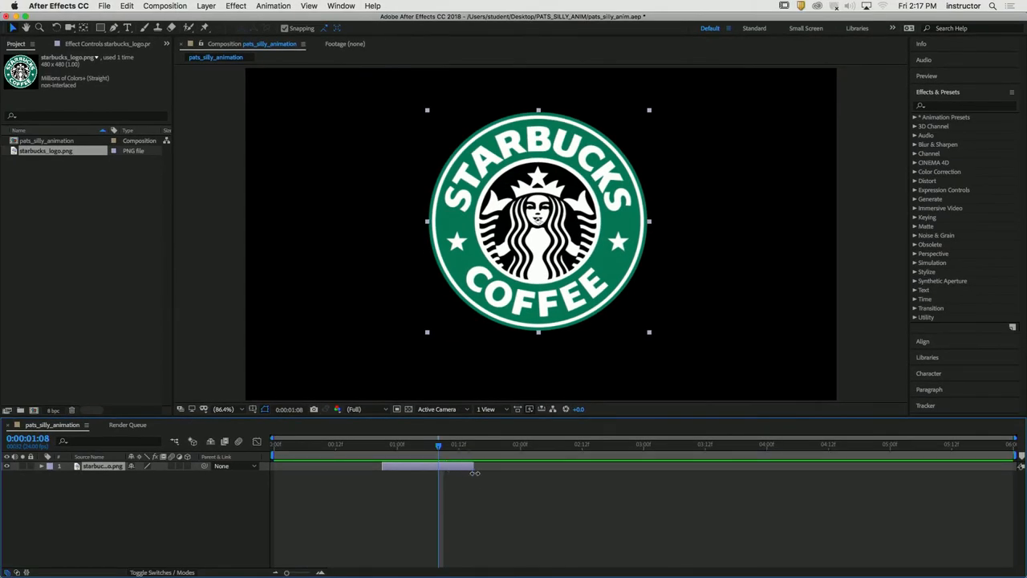
- Move the current time to 0:00:01:00 and retrim the logo layer to run from 0:00:01:00 to 0:00:02:00
{"action": "left_click_drag", "start_coordinate": [426, 446], "coordinate": [386, 448]}
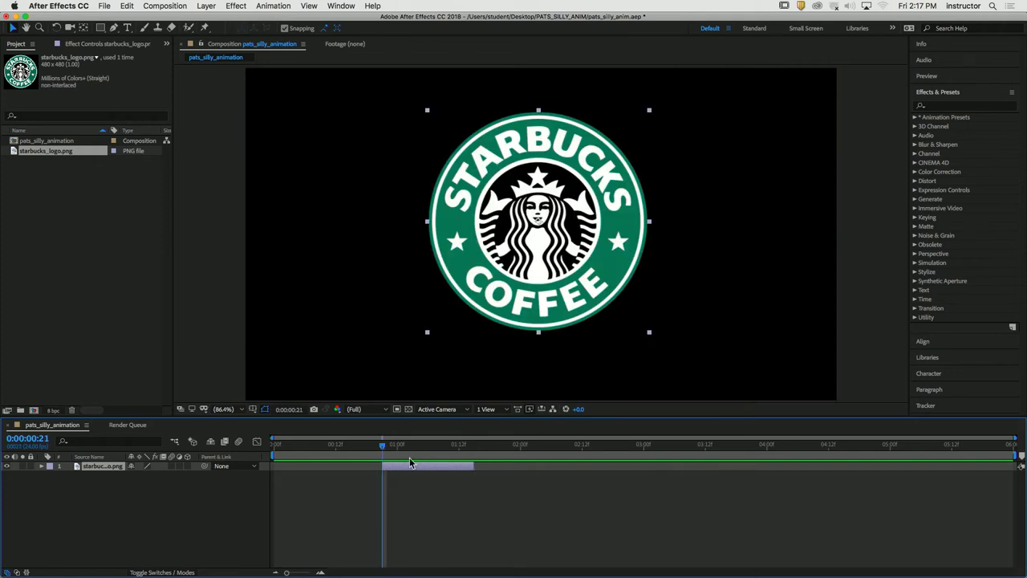
{"action": "left_click_drag", "start_coordinate": [381, 444], "coordinate": [397, 447]}
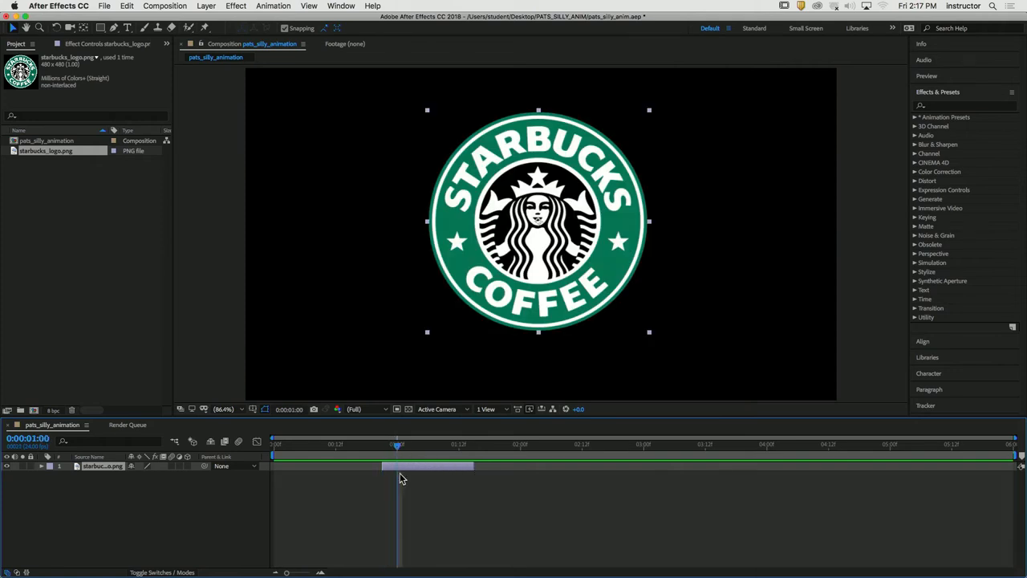
{"action": "left_click_drag", "start_coordinate": [382, 466], "coordinate": [398, 466]}
{"action": "left_click_drag", "start_coordinate": [473, 466], "coordinate": [520, 466]}
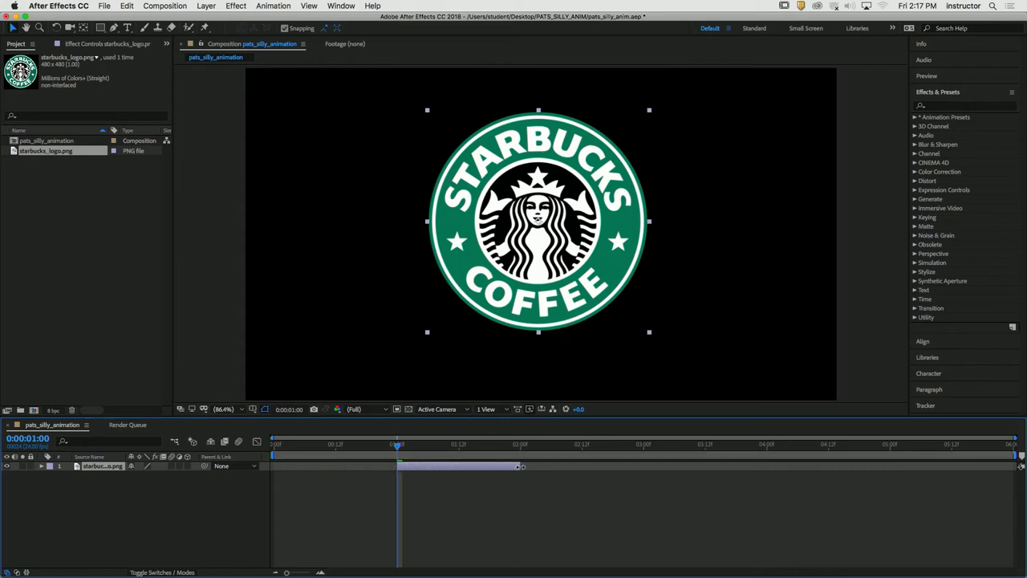
{"action": "left_click", "coordinate": [509, 519]}
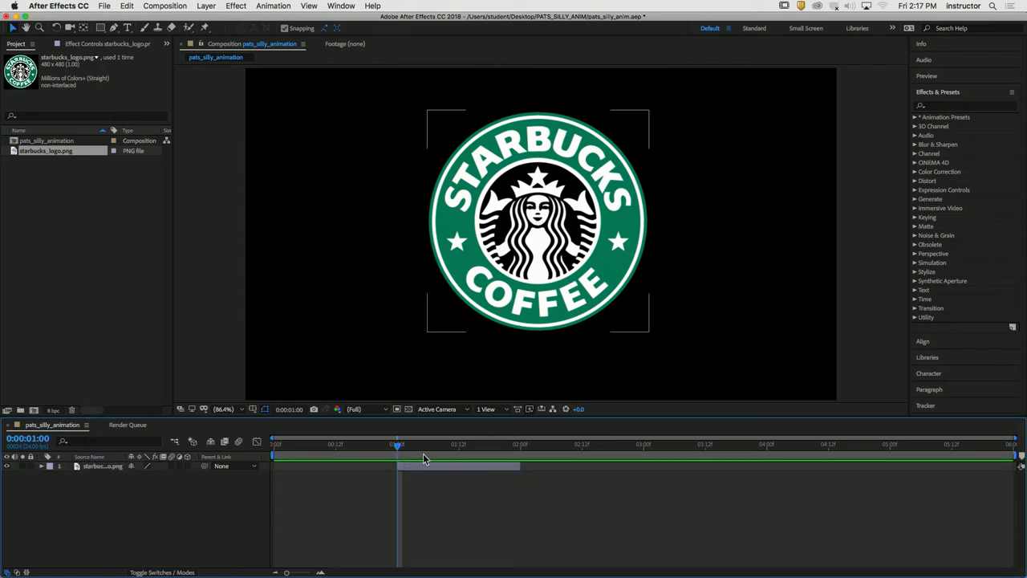
{"action": "left_click", "coordinate": [425, 467]}
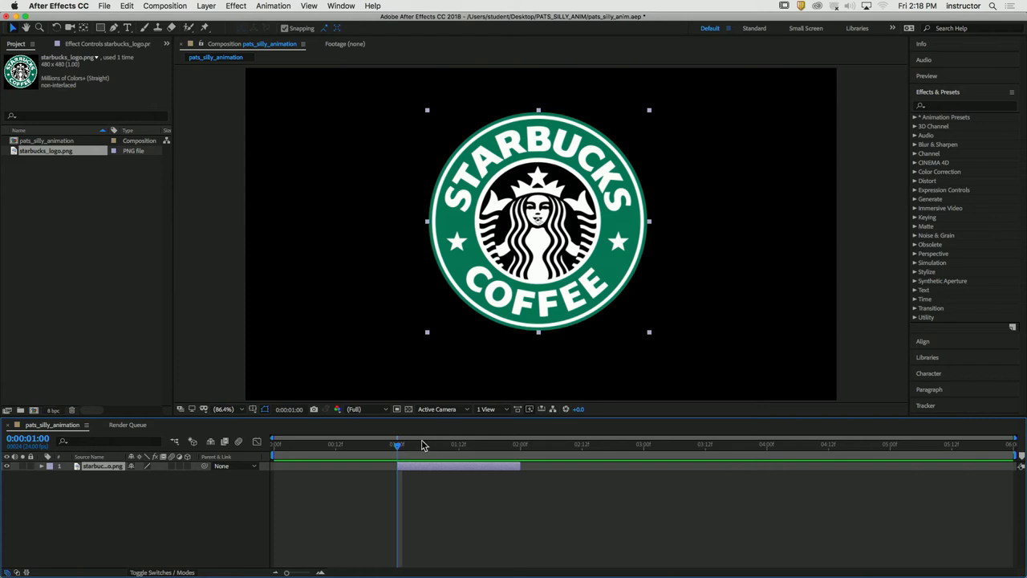
- Scrub through the start of the logo layer and preview the composition from 0:00:00:00
{"action": "left_click_drag", "start_coordinate": [403, 444], "coordinate": [448, 459]}
{"action": "key", "text": "Home"}
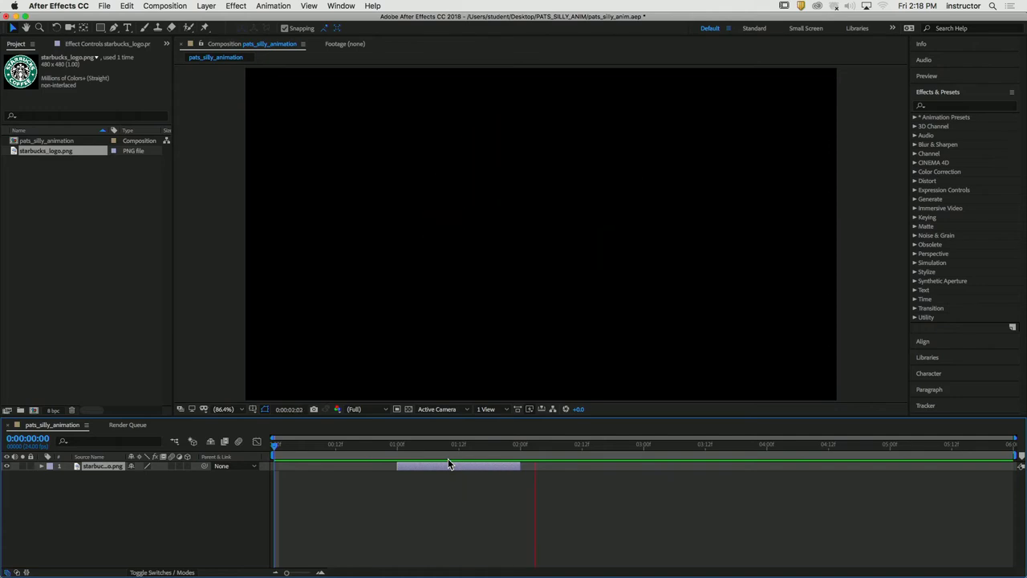
{"action": "key", "text": "space"}
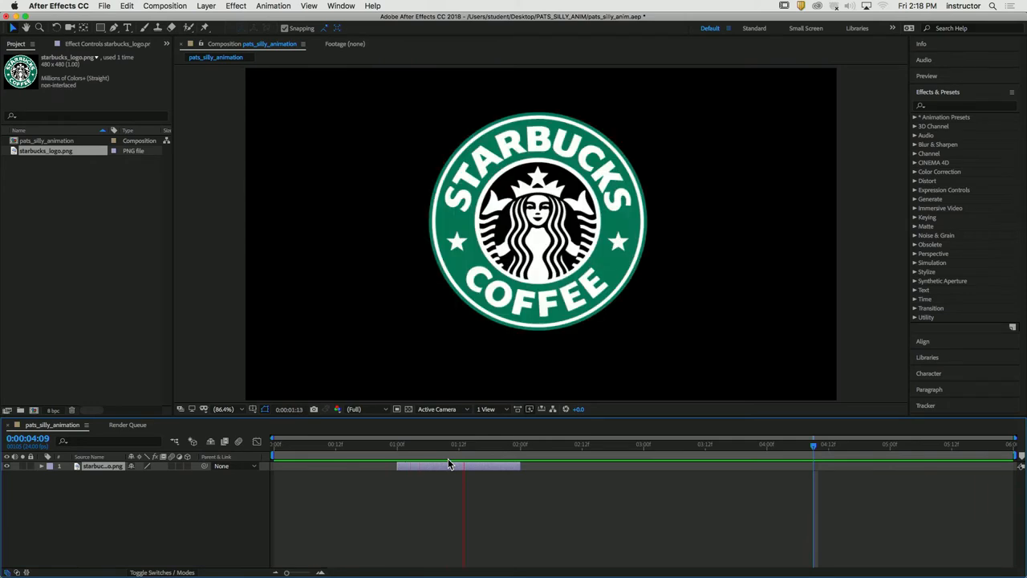
{"action": "key", "text": "space"}
- Extend the logo layer's end to about 0:00:03:16 and preview the composition from the beginning
{"action": "left_click_drag", "start_coordinate": [520, 467], "coordinate": [704, 465]}
{"action": "left_click_drag", "start_coordinate": [568, 448], "coordinate": [250, 488]}
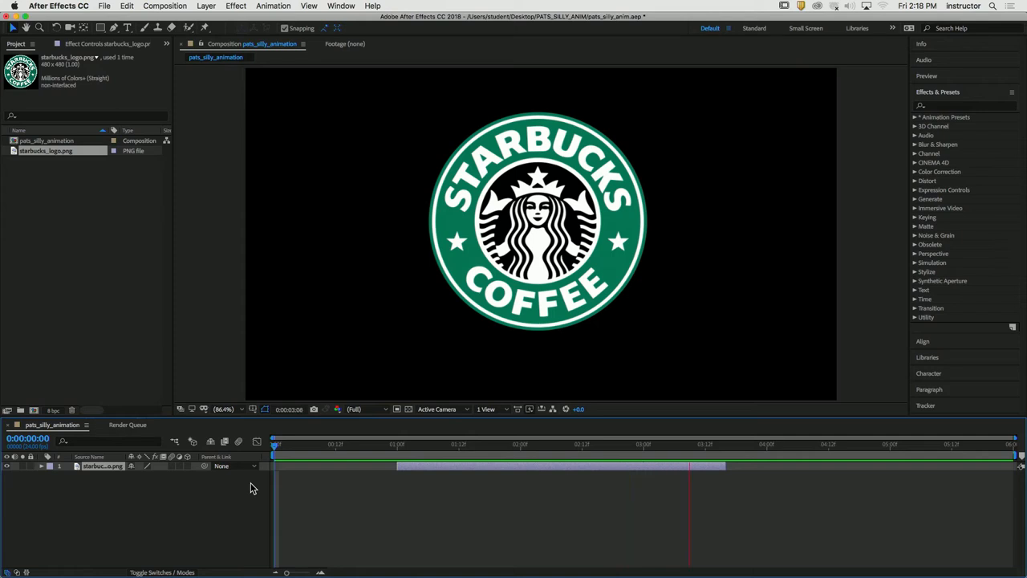
{"action": "key", "text": "space"}
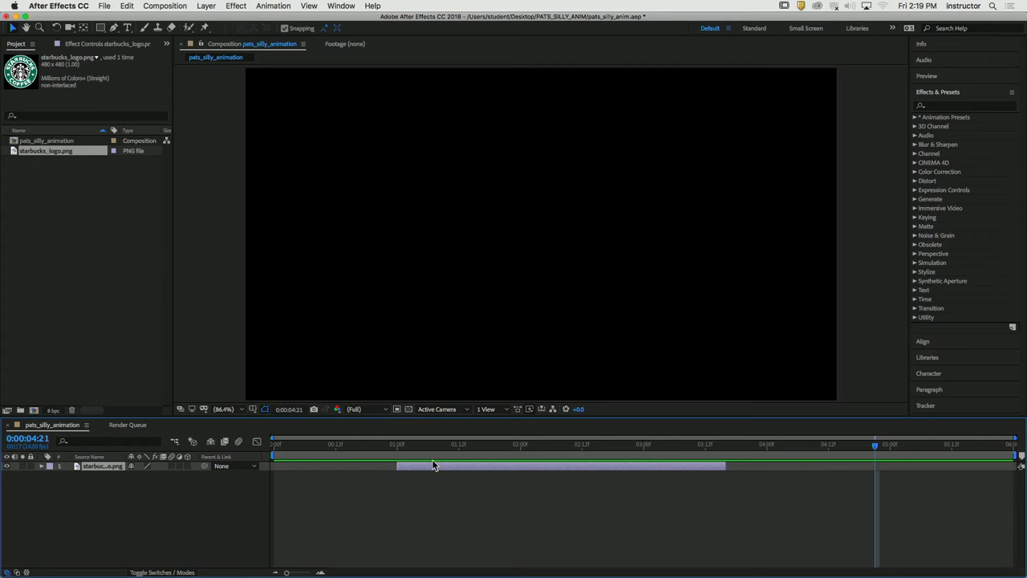
{"action": "left_click_drag", "start_coordinate": [475, 446], "coordinate": [268, 447]}
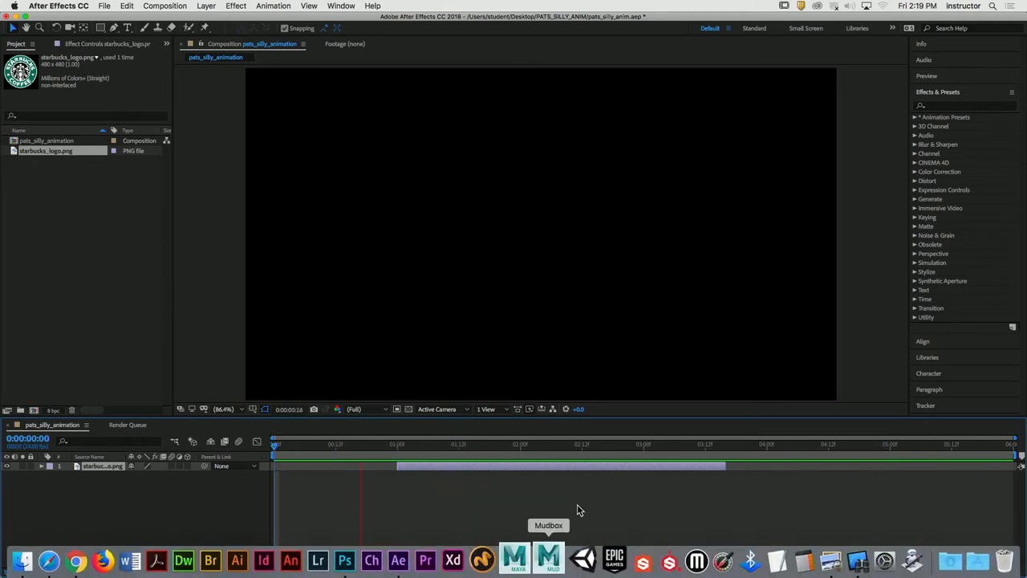
- Shorten the logo layer's end to about 0:00:02:13 and move the current time to 0:00:01:01
{"action": "left_click", "coordinate": [722, 465]}
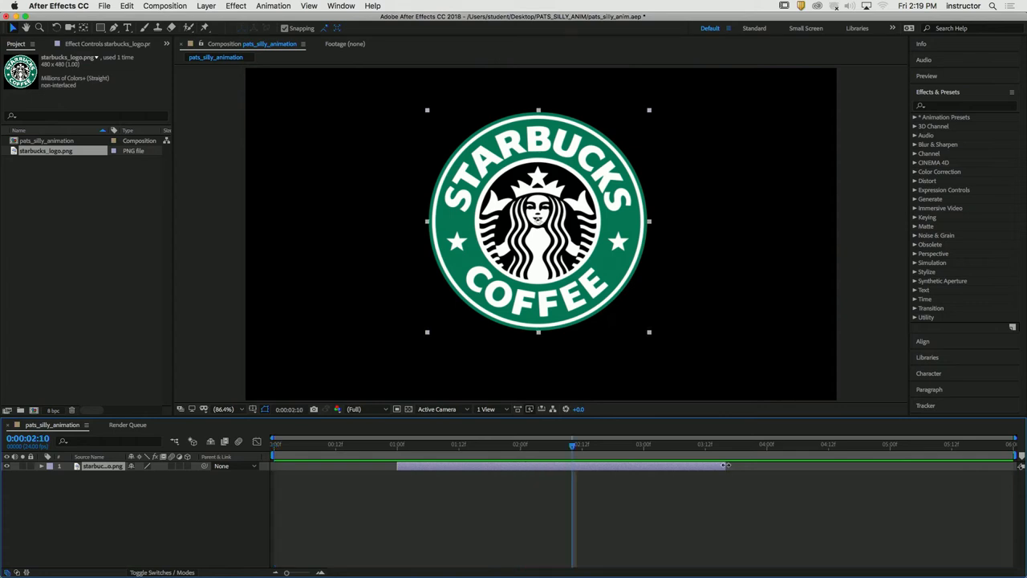
{"action": "left_click_drag", "start_coordinate": [725, 466], "coordinate": [588, 465]}
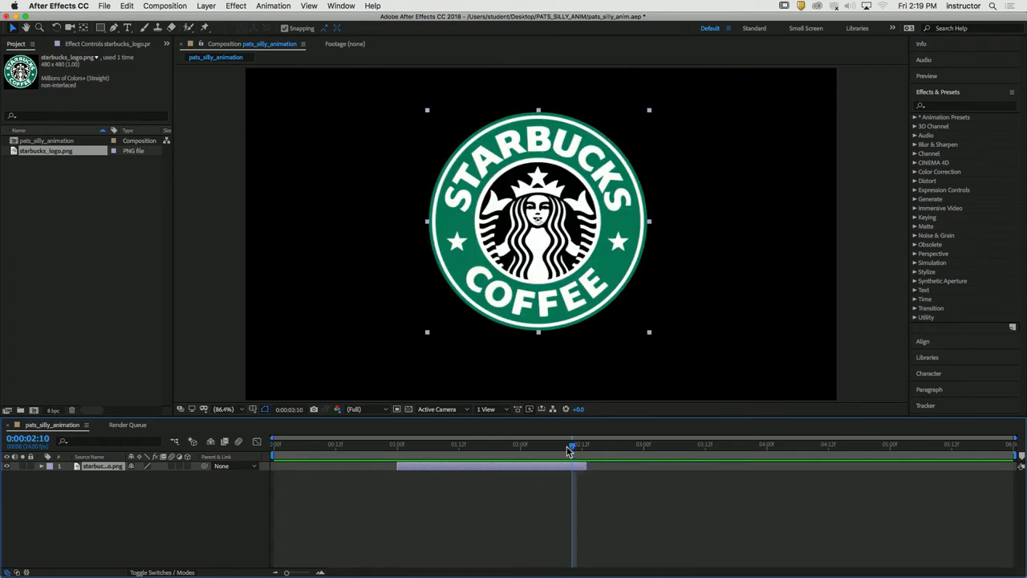
{"action": "left_click_drag", "start_coordinate": [468, 445], "coordinate": [428, 445]}
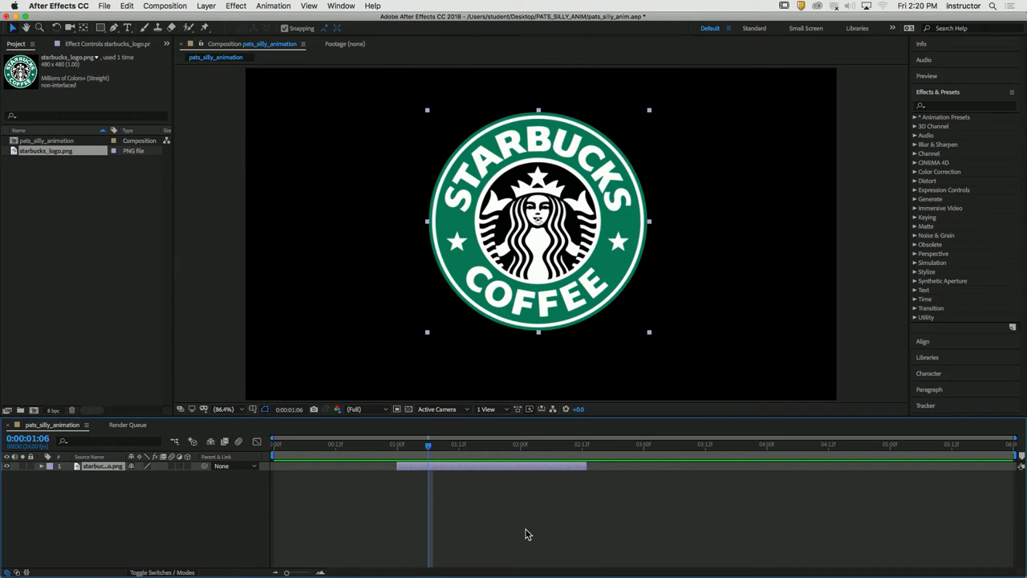
{"action": "left_click_drag", "start_coordinate": [424, 442], "coordinate": [403, 444]}
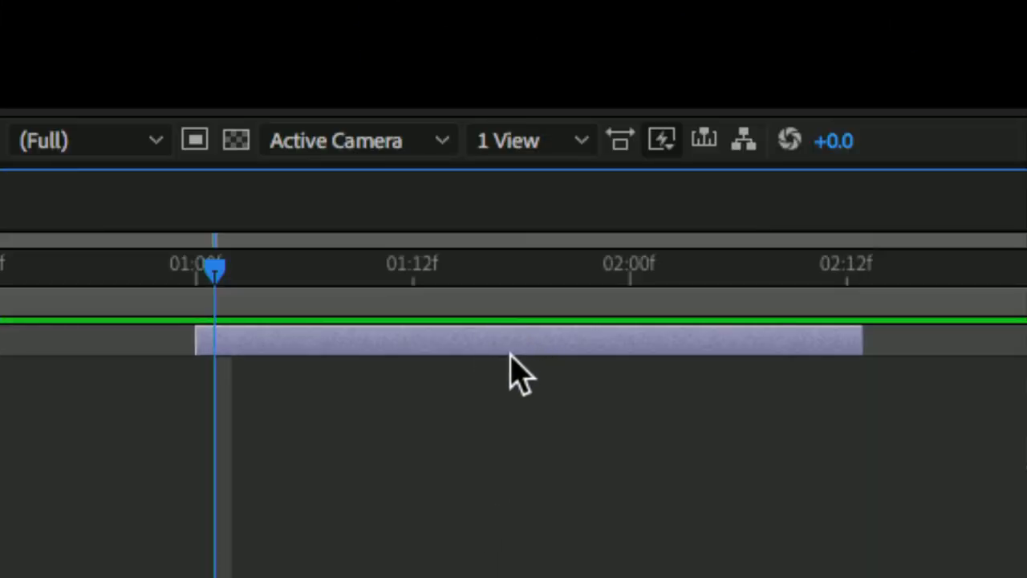
- Slide the trimmed logo layer along the timeline so that its end meets the end of the composition
{"action": "left_click_drag", "start_coordinate": [505, 344], "coordinate": [567, 366]}
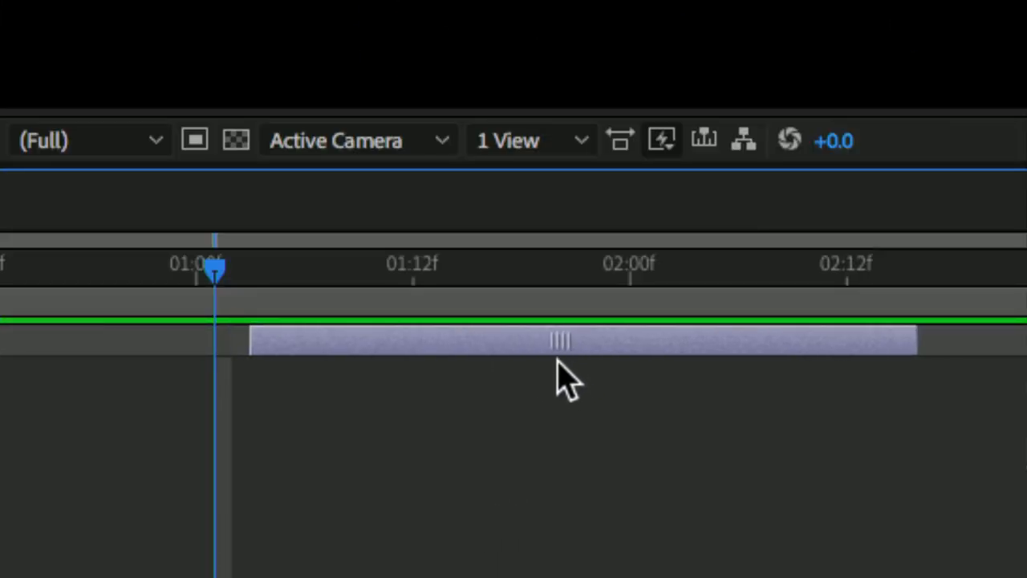
{"action": "left_click_drag", "start_coordinate": [550, 360], "coordinate": [497, 374]}
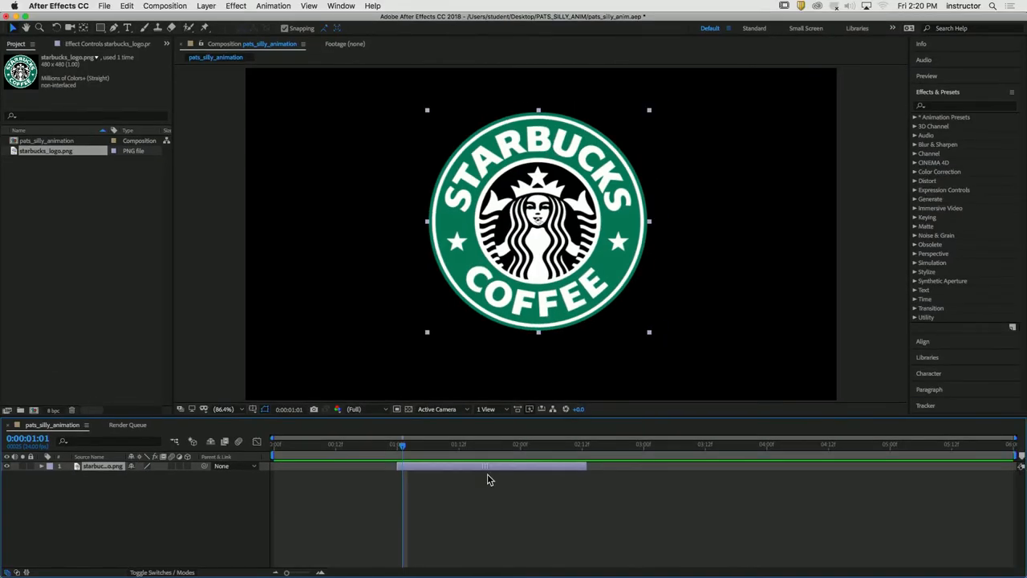
{"action": "left_click_drag", "start_coordinate": [487, 473], "coordinate": [909, 498]}
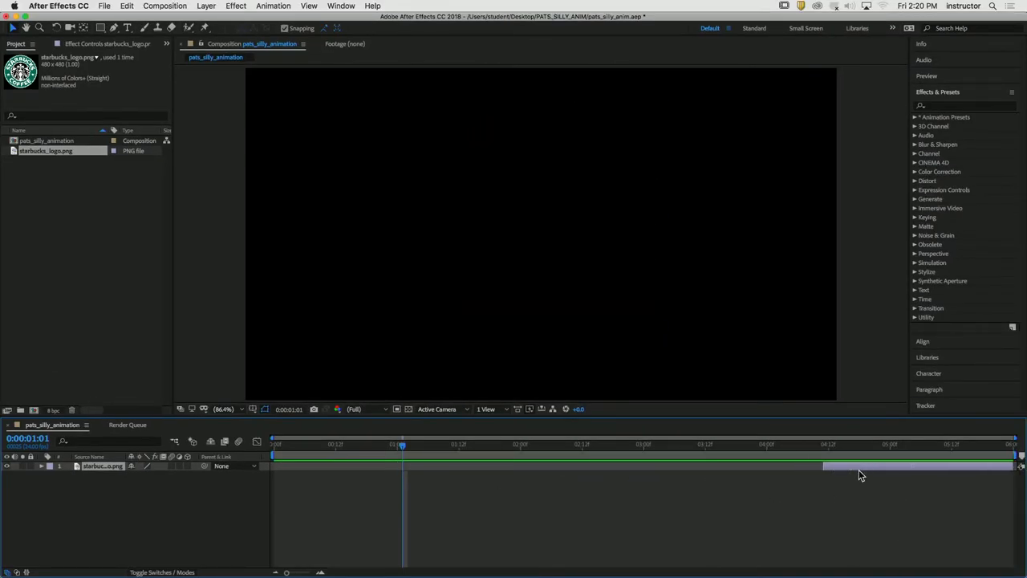
- Preview the composition from 0:00:00:00 to check when the logo appears
{"action": "left_click", "coordinate": [936, 444]}
{"action": "left_click_drag", "start_coordinate": [835, 472], "coordinate": [225, 480]}
{"action": "key", "text": "space"}
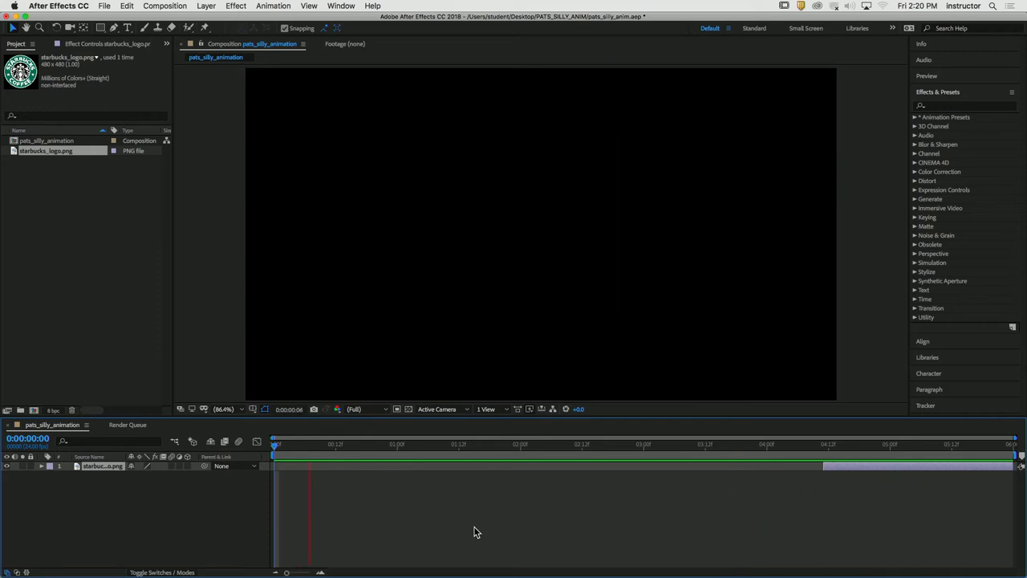
{"action": "key", "text": "space"}
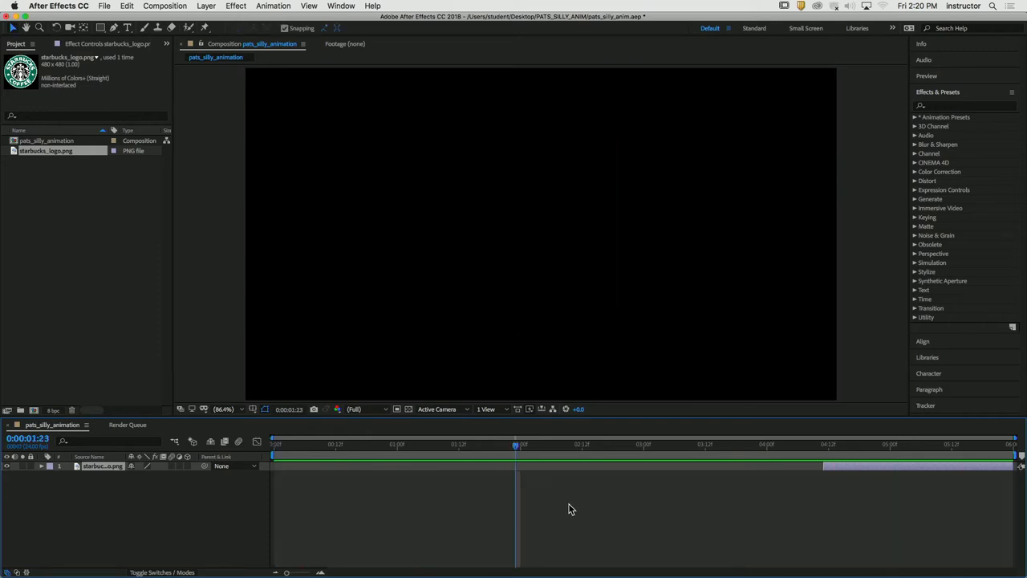
- Return the current time to 0:00:00:00 and extend the logo layer's start back to the beginning of the composition
{"action": "left_click_drag", "start_coordinate": [544, 455], "coordinate": [269, 456]}
{"action": "left_click_drag", "start_coordinate": [824, 469], "coordinate": [275, 467]}
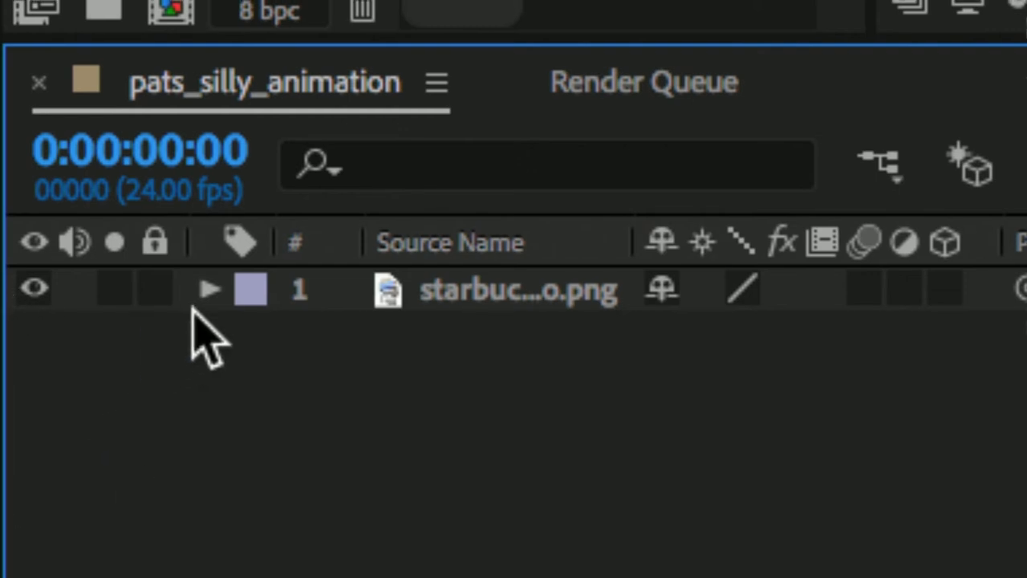
- Widen the Source Name column to fit starbucks_logo.png and expand the layer's Transform properties
{"action": "left_click", "coordinate": [418, 294]}
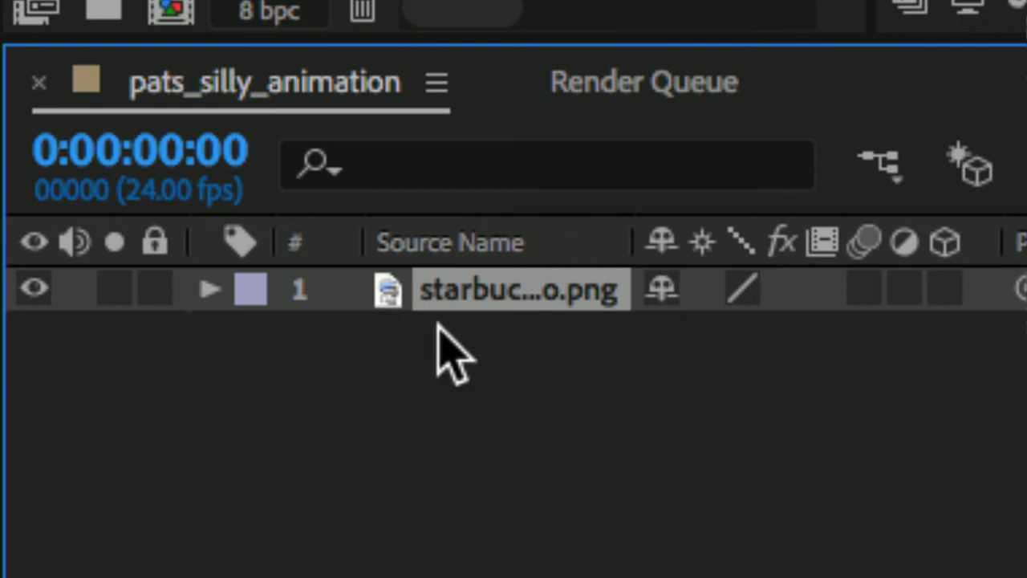
{"action": "left_click_drag", "start_coordinate": [632, 242], "coordinate": [757, 255]}
{"action": "left_click", "coordinate": [626, 376]}
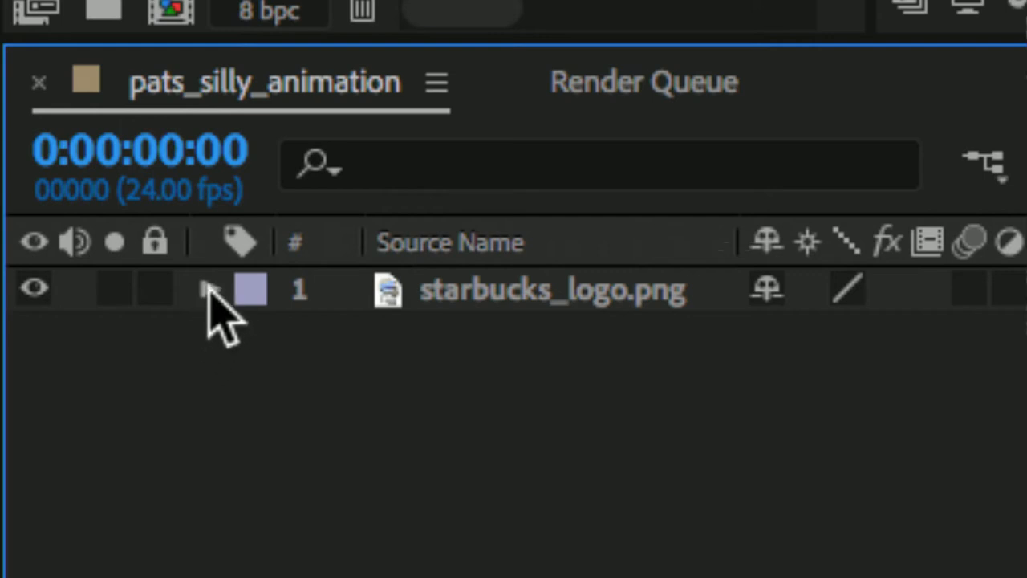
{"action": "left_click", "coordinate": [207, 290]}
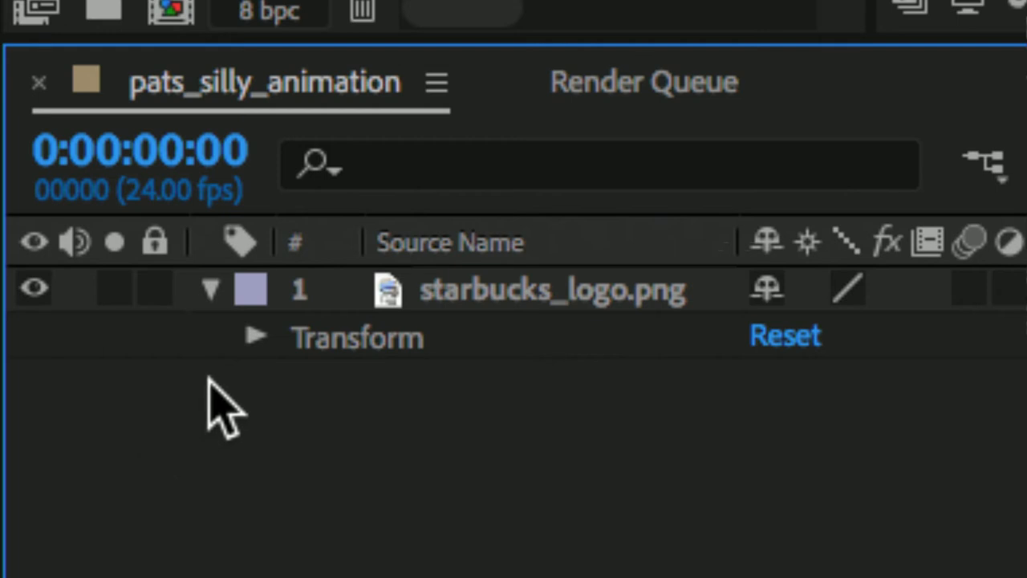
{"action": "left_click", "coordinate": [255, 336]}
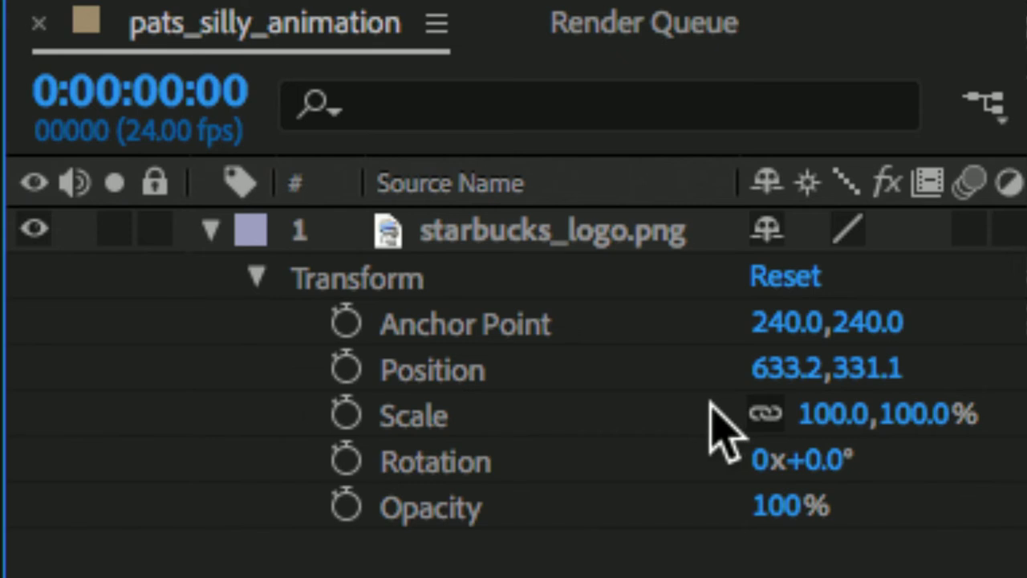
- Scale the logo layer down to 50% in both dimensions
{"action": "left_click", "coordinate": [835, 416]}
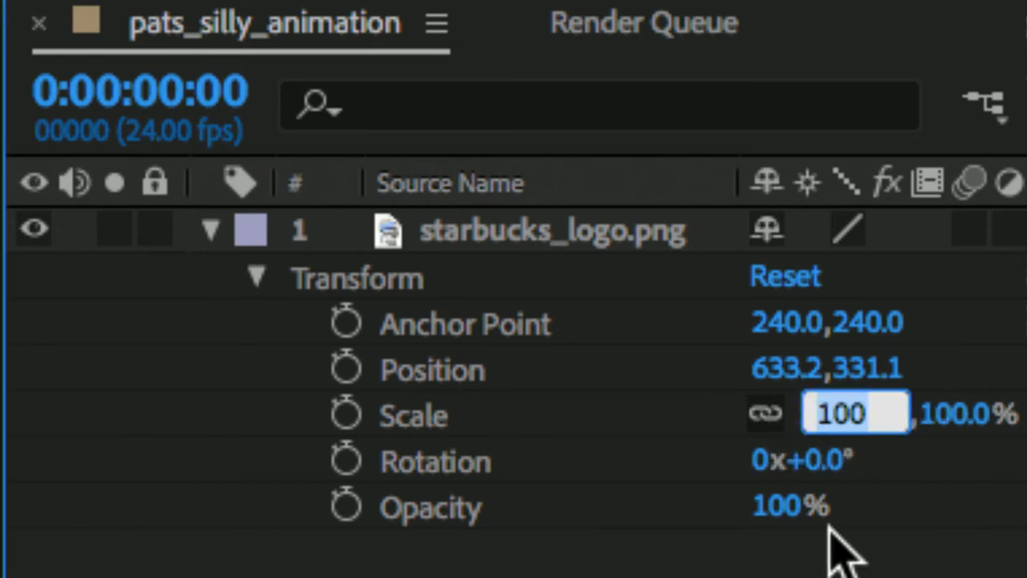
{"action": "left_click", "coordinate": [782, 554]}
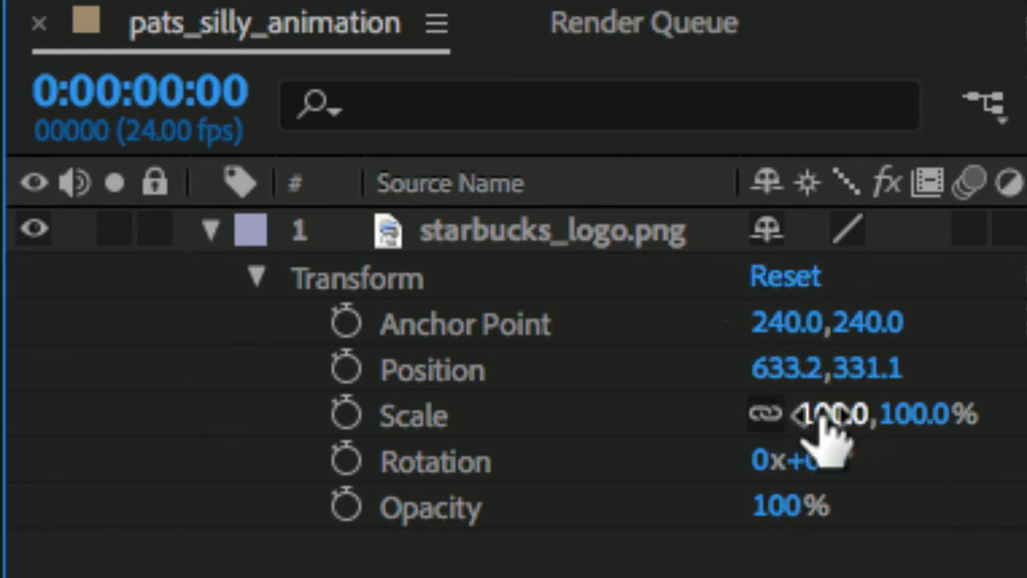
{"action": "left_click_drag", "start_coordinate": [821, 415], "coordinate": [720, 419]}
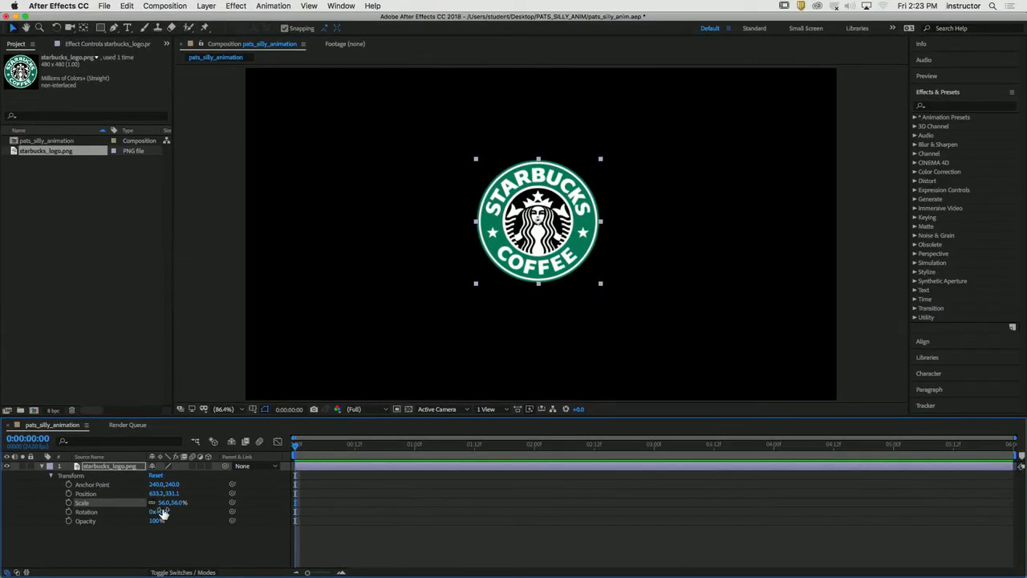
{"action": "mouse_move", "coordinate": [162, 508]}
{"action": "left_mouse_down"}
{"action": "mouse_move", "coordinate": [218, 514]}
{"action": "mouse_move", "coordinate": [174, 519]}
{"action": "left_mouse_up"}
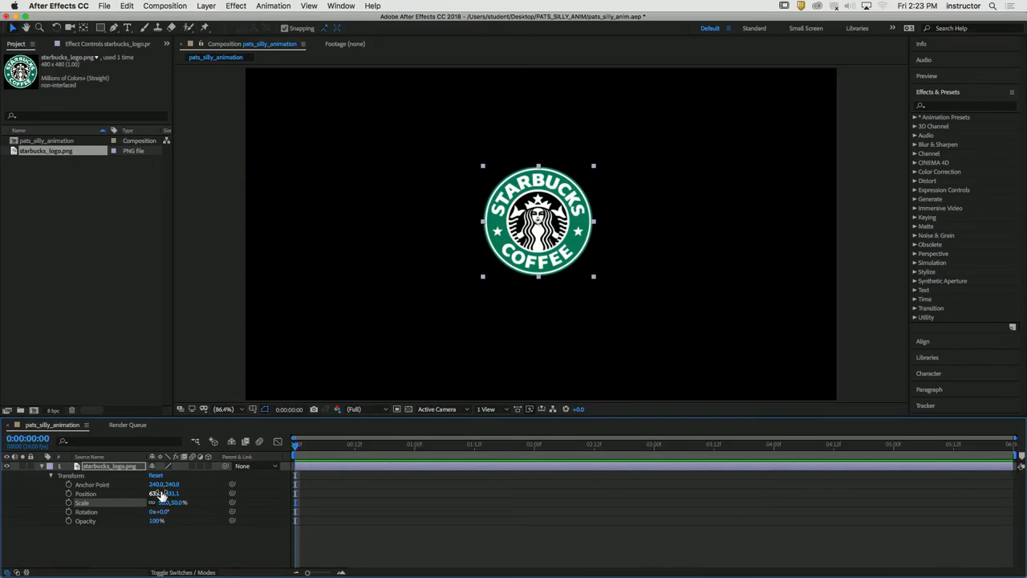
- Set the logo's X position to 618.2, and move it freehand to the upper-left area of the frame, at about 259, 227
{"action": "mouse_move", "coordinate": [158, 493]}
{"action": "left_mouse_down"}
{"action": "mouse_move", "coordinate": [131, 498]}
{"action": "mouse_move", "coordinate": [225, 507]}
{"action": "mouse_move", "coordinate": [92, 507]}
{"action": "mouse_move", "coordinate": [337, 504]}
{"action": "mouse_move", "coordinate": [168, 508]}
{"action": "left_mouse_up"}
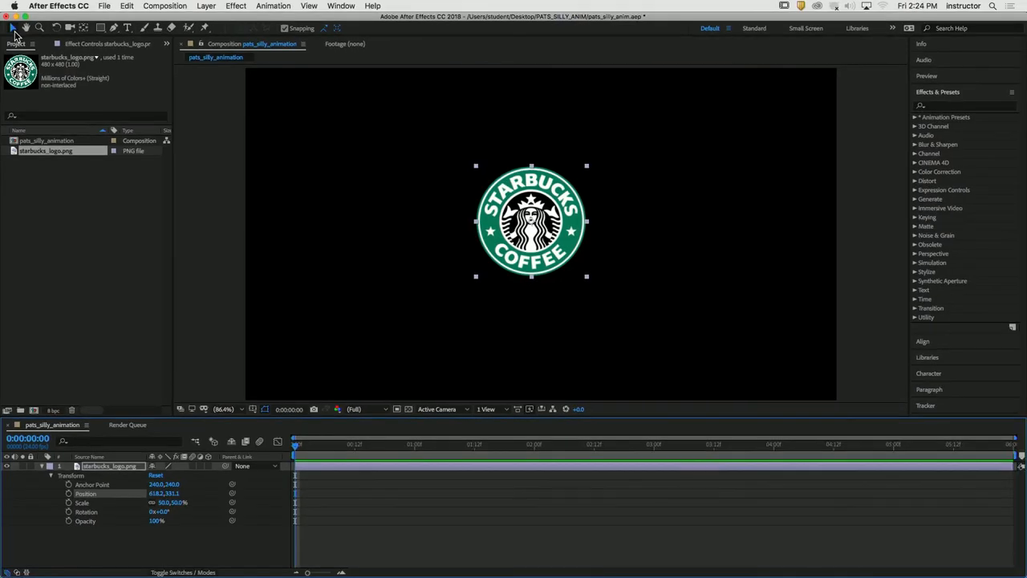
{"action": "left_click_drag", "start_coordinate": [520, 205], "coordinate": [689, 274]}
{"action": "left_click_drag", "start_coordinate": [517, 300], "coordinate": [354, 157]}
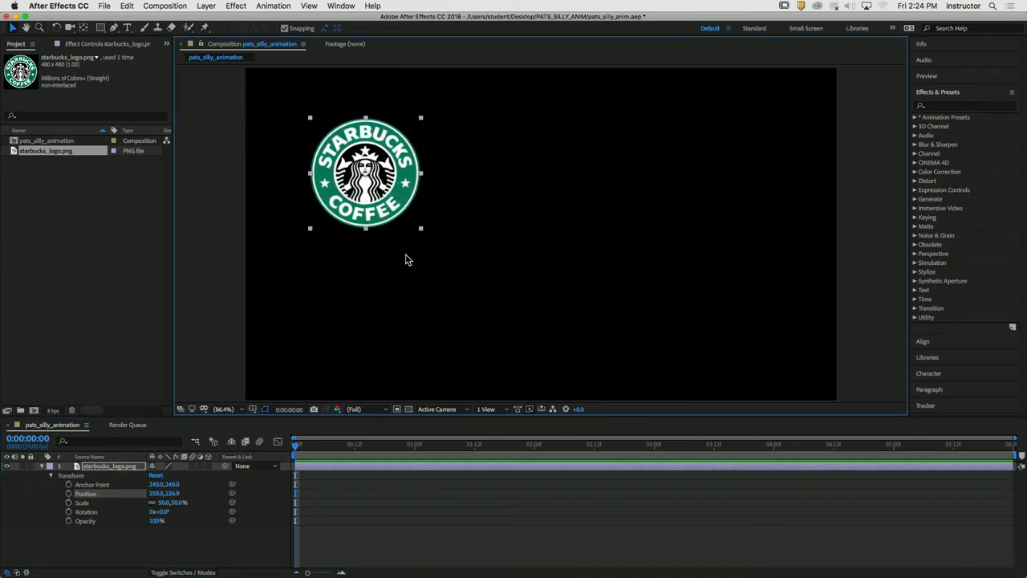
- Resize the logo freehand in the composition frame to about 47.1% scale, with its position at about 181.8, 324.1
{"action": "left_click_drag", "start_coordinate": [422, 229], "coordinate": [445, 287]}
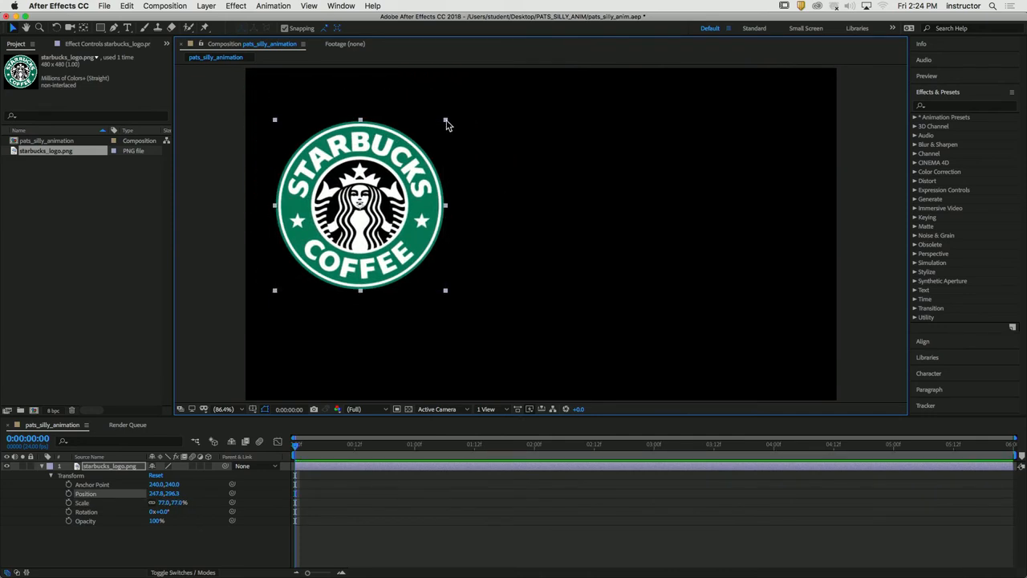
{"action": "left_click", "coordinate": [447, 122]}
{"action": "left_click", "coordinate": [410, 159]}
{"action": "left_click_drag", "start_coordinate": [447, 124], "coordinate": [342, 164]}
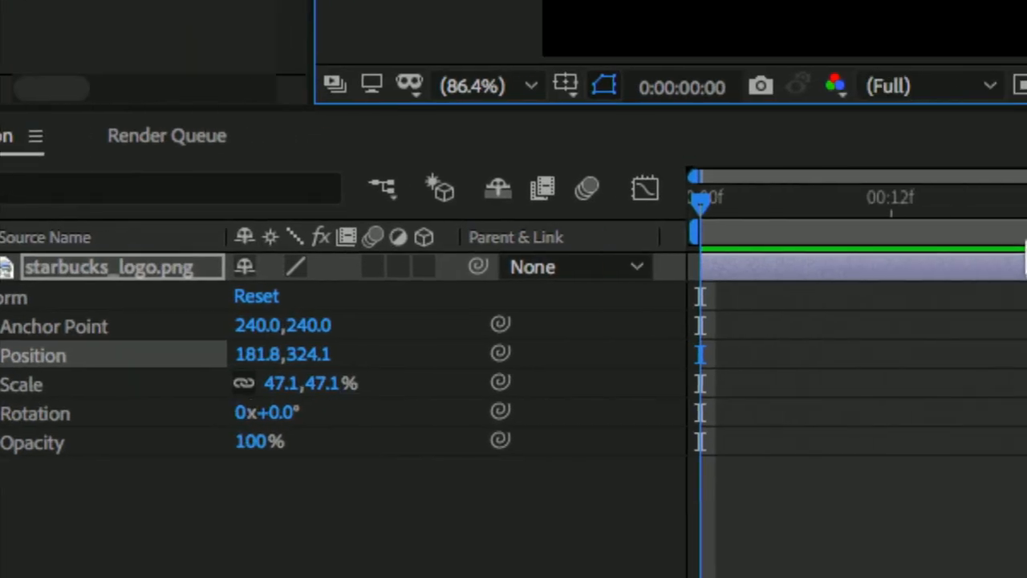
- Return to 0:00:00:00 and enable keyframing for the logo layer's Position there
{"action": "left_click", "coordinate": [959, 289]}
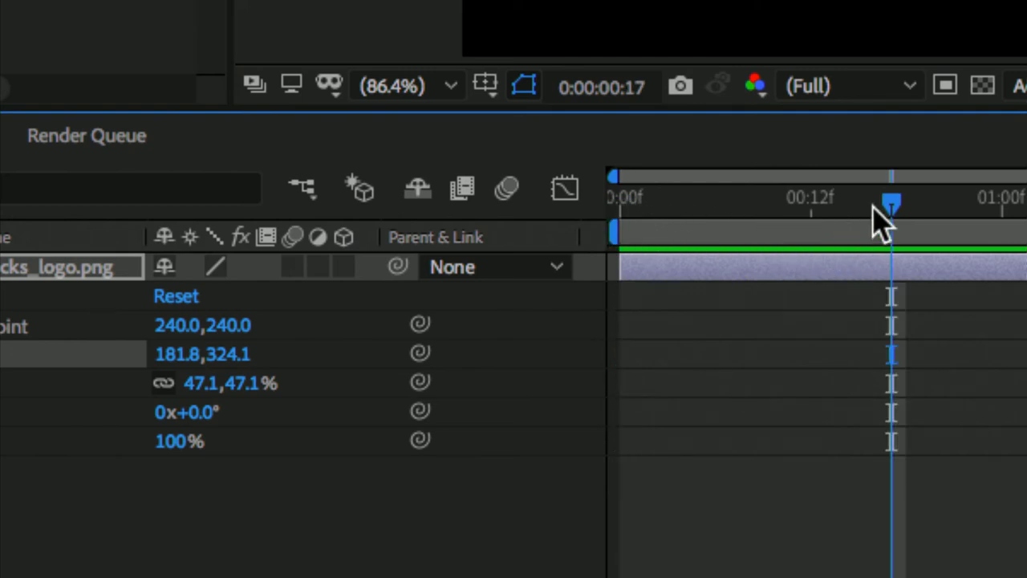
{"action": "left_click_drag", "start_coordinate": [894, 217], "coordinate": [597, 235]}
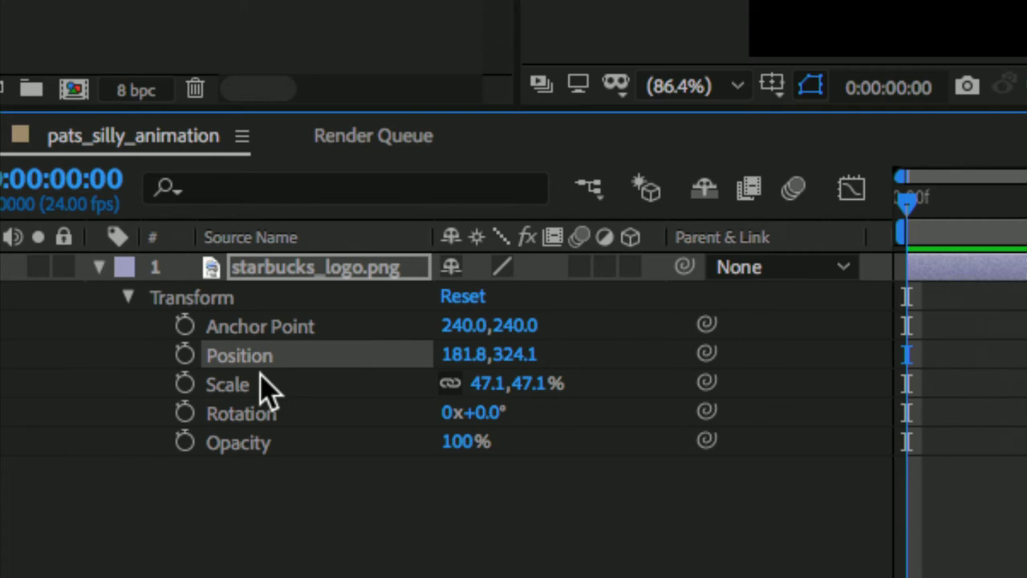
{"action": "left_click", "coordinate": [185, 355]}
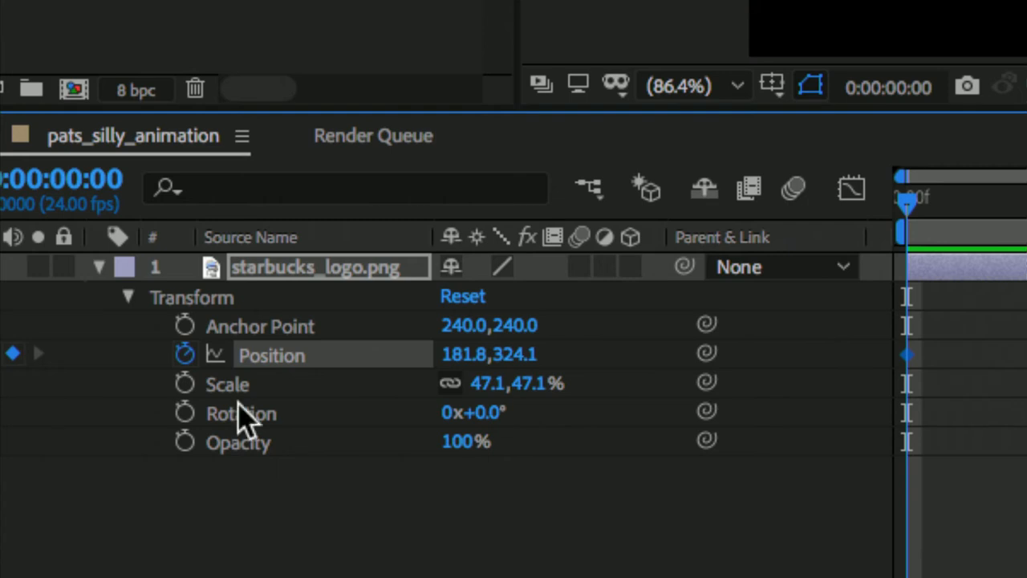
- At 0:00:01:00, move the logo straight across to the frame's right side, at about 1150.7, 324.1
{"action": "left_click", "coordinate": [970, 211]}
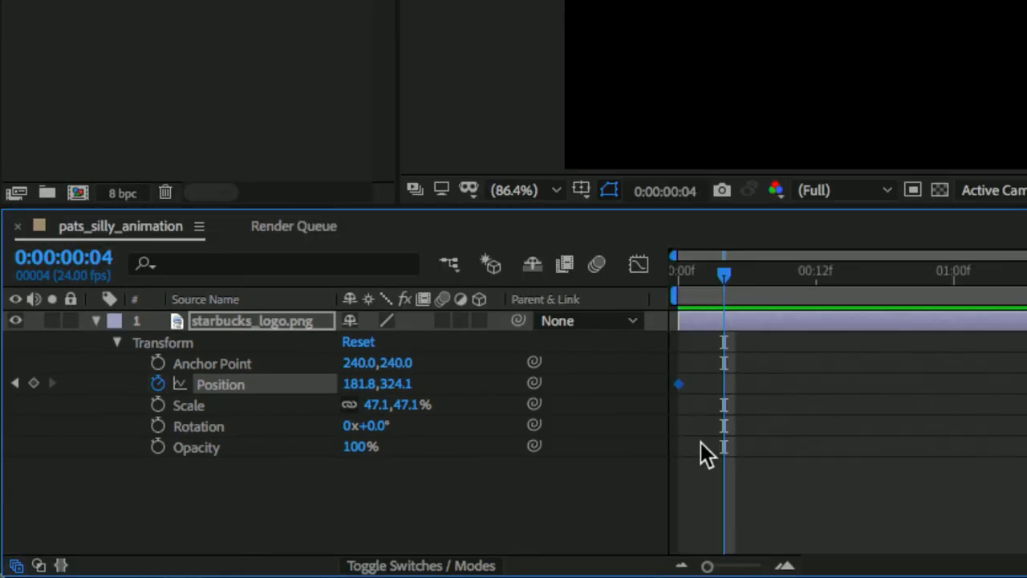
{"action": "left_click_drag", "start_coordinate": [656, 311], "coordinate": [858, 321]}
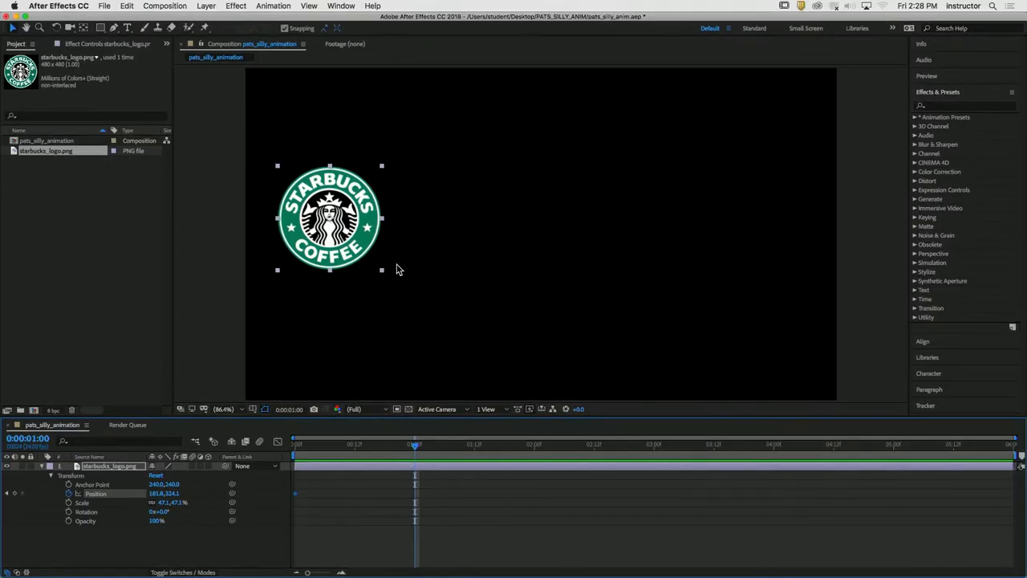
{"action": "left_click_drag", "start_coordinate": [374, 249], "coordinate": [785, 254]}
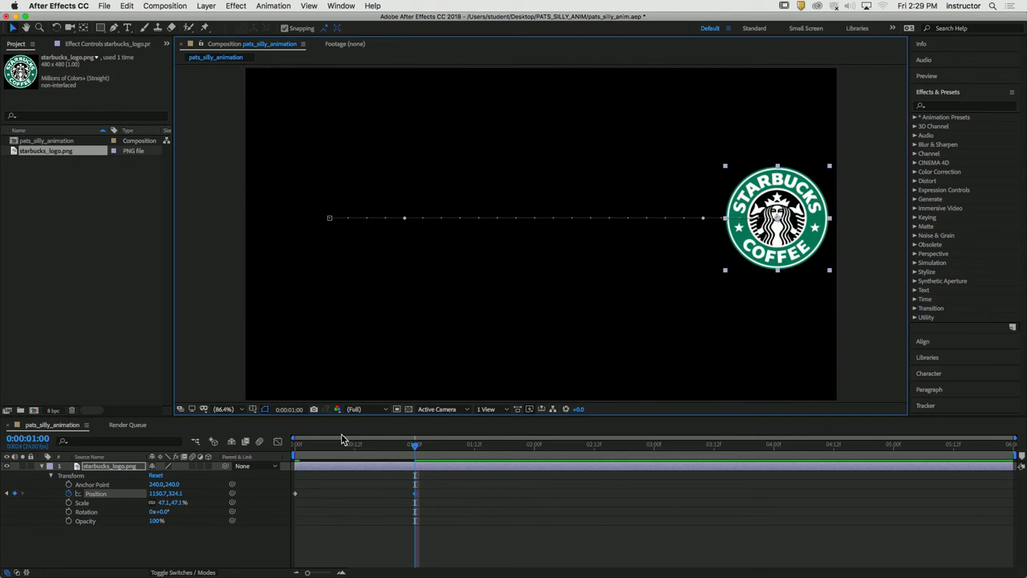
- Scrub between the two Position keyframes and examine the logo's position at 0:00:00:00 and 0:00:01:00
{"action": "mouse_move", "coordinate": [16, 573]}
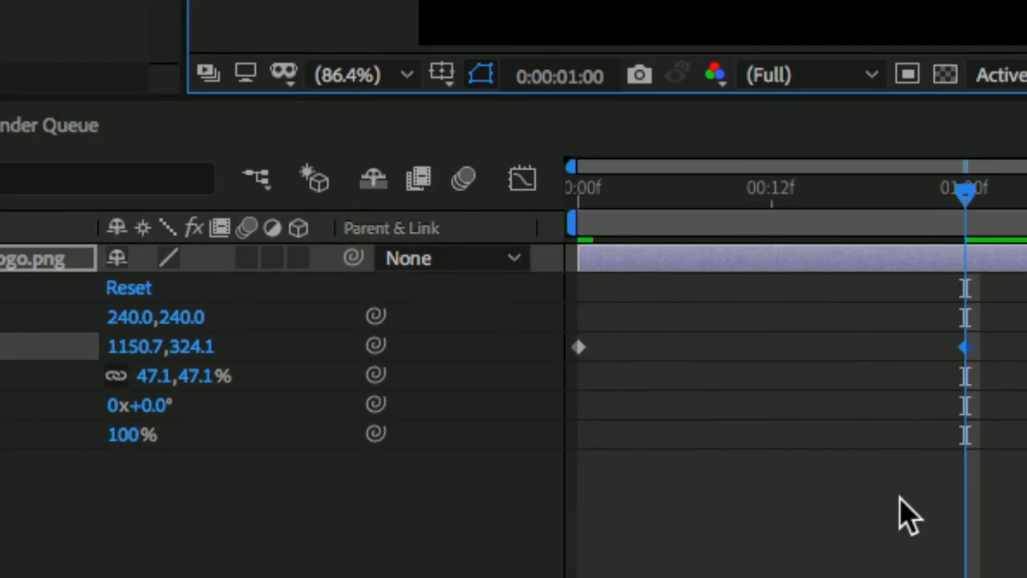
{"action": "left_click_drag", "start_coordinate": [979, 191], "coordinate": [806, 212]}
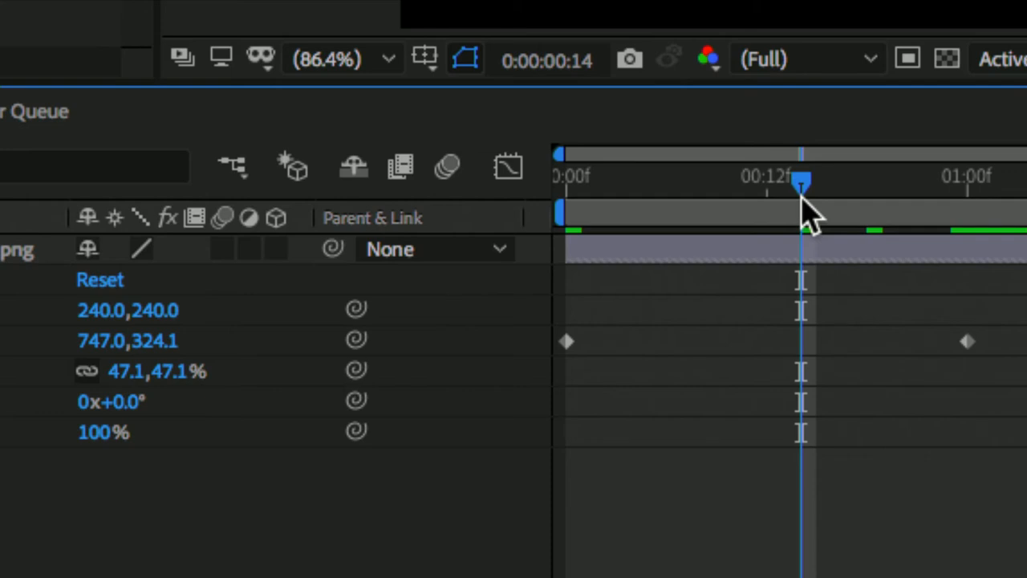
{"action": "left_click_drag", "start_coordinate": [807, 201], "coordinate": [535, 229]}
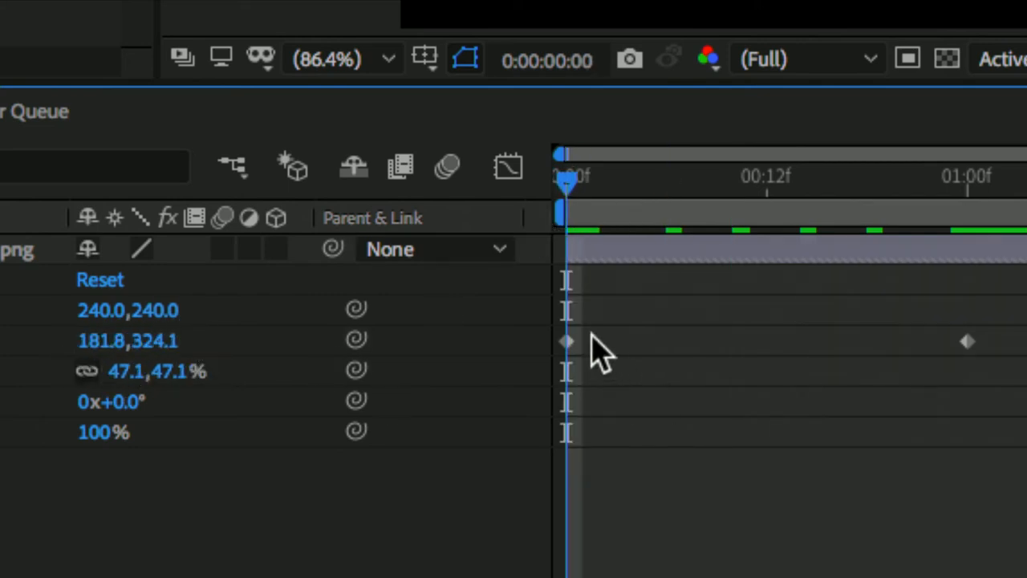
{"action": "left_click", "coordinate": [568, 342]}
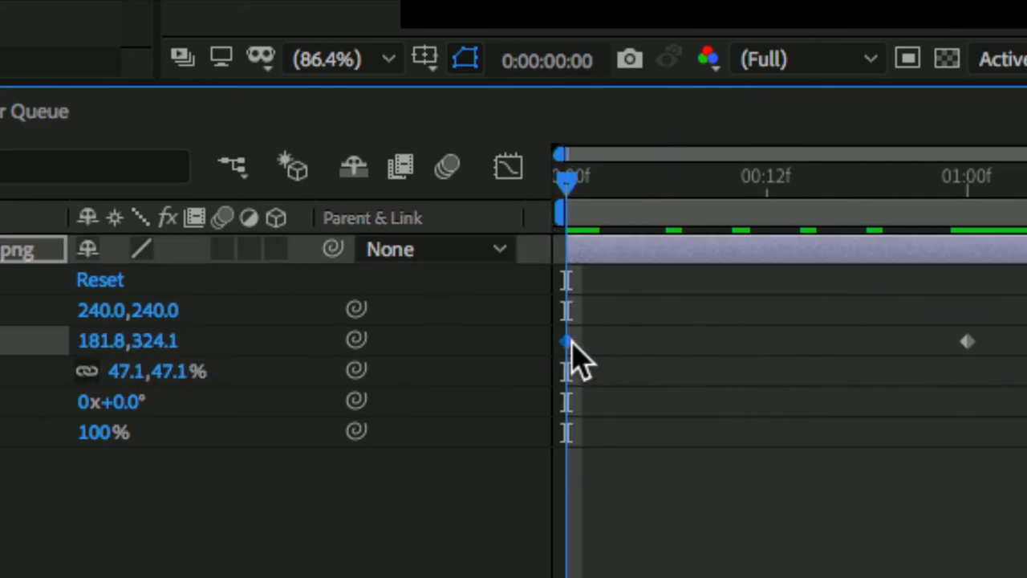
{"action": "left_click", "coordinate": [545, 433]}
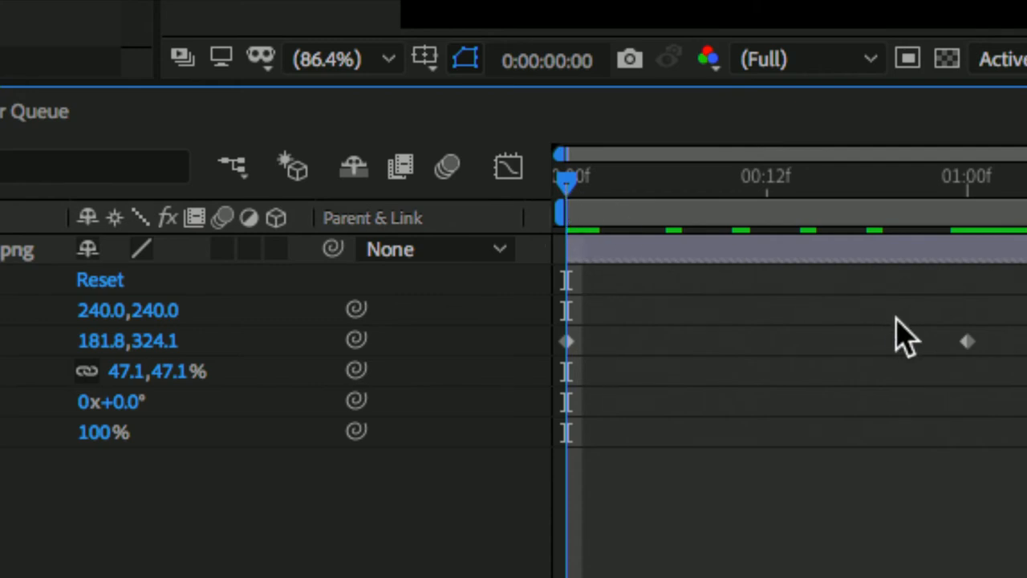
{"action": "left_click", "coordinate": [965, 191]}
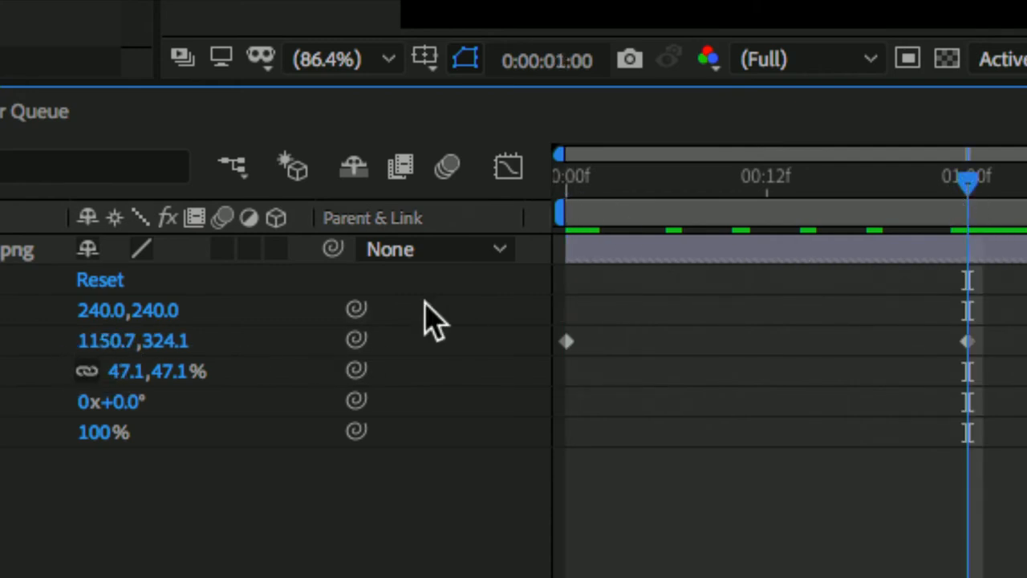
{"action": "left_click", "coordinate": [571, 181]}
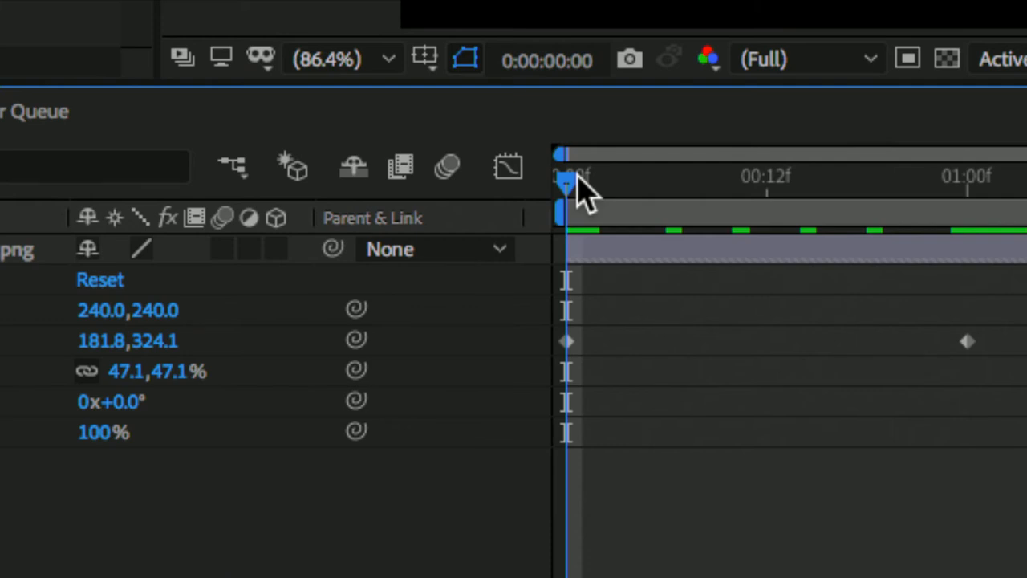
{"action": "left_click", "coordinate": [584, 179]}
{"action": "left_click_drag", "start_coordinate": [590, 191], "coordinate": [575, 241]}
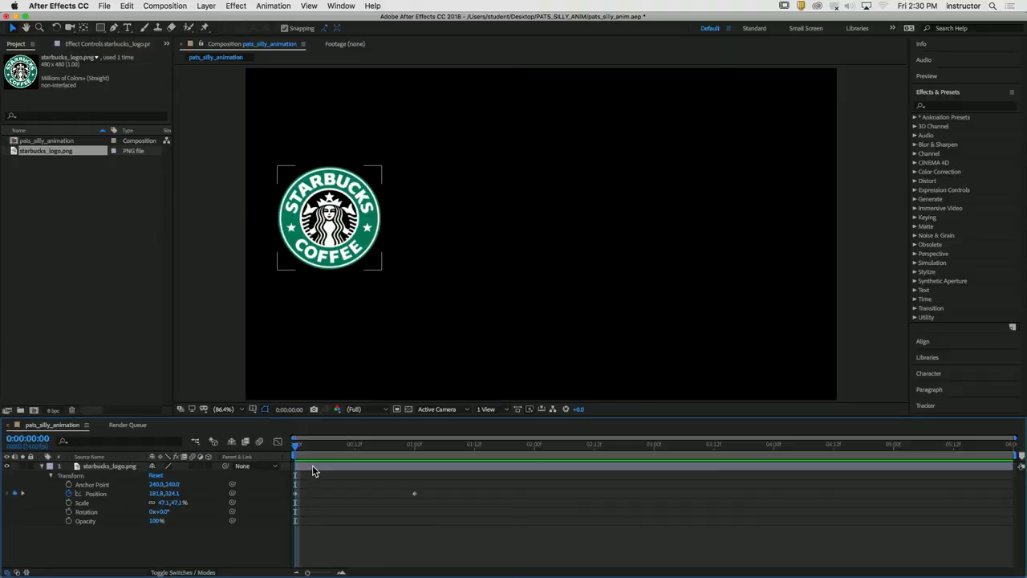
- Preview the logo's horizontal move, and replay it from the start of the composition
{"action": "key", "text": "space"}
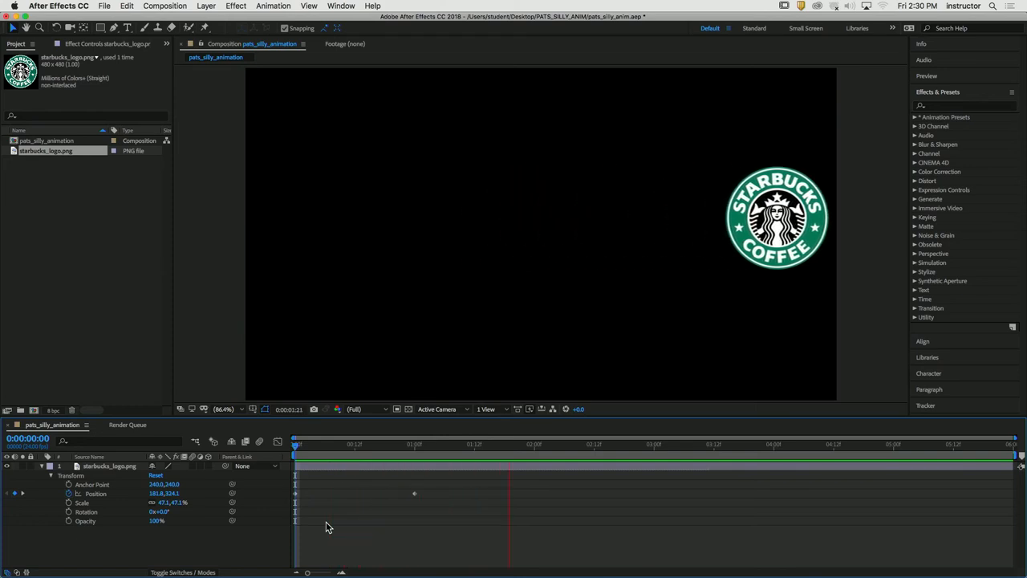
{"action": "left_click", "coordinate": [335, 490]}
{"action": "key", "text": "Home"}
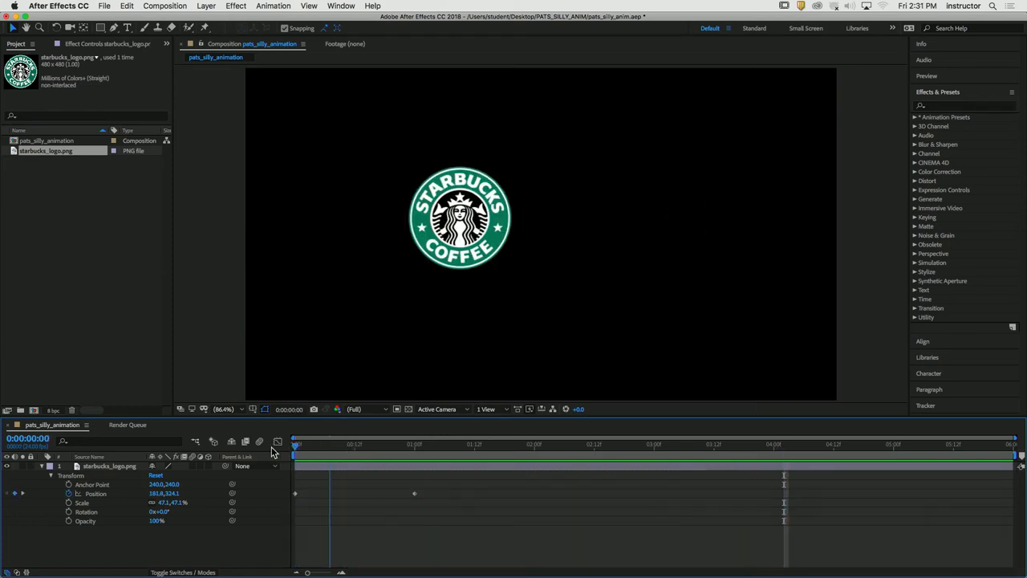
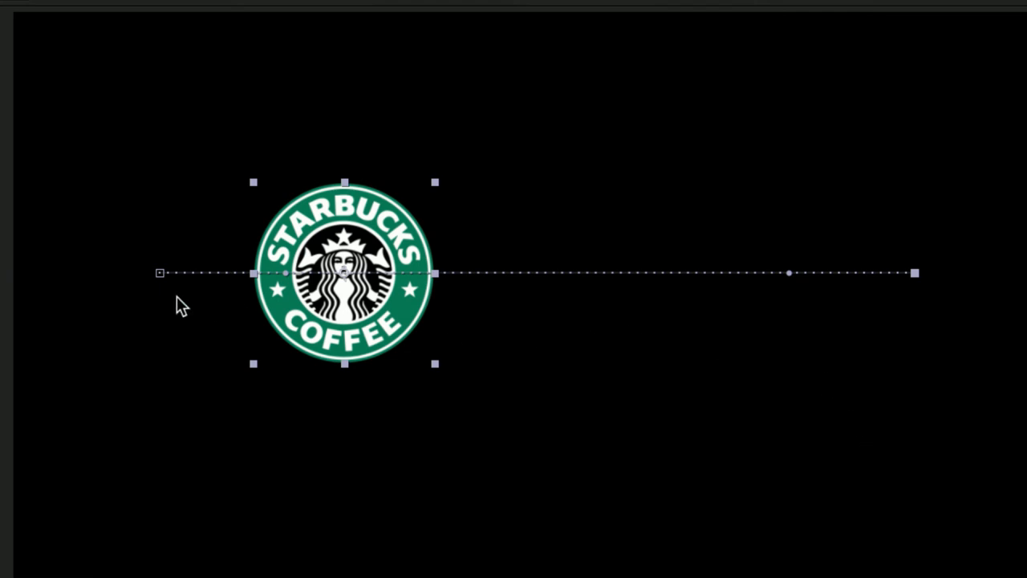
- Raise the motion path's start point to about 180.6, 178.3, lower its end point to about 1028, 634.3, and bend its start upward
{"action": "left_click_drag", "start_coordinate": [160, 272], "coordinate": [158, 156]}
{"action": "left_click_drag", "start_coordinate": [913, 276], "coordinate": [837, 520]}
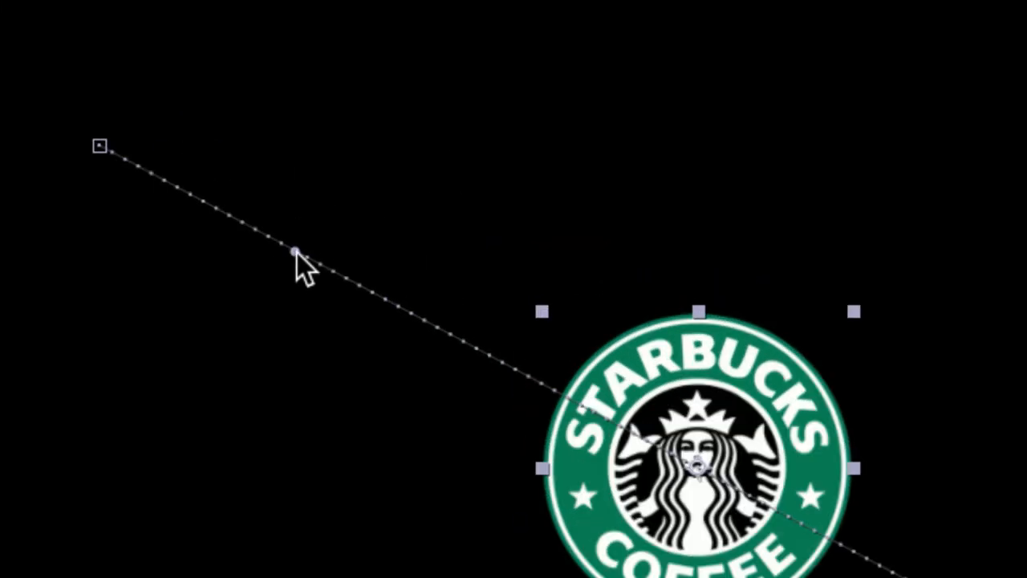
{"action": "left_click_drag", "start_coordinate": [297, 253], "coordinate": [535, 18]}
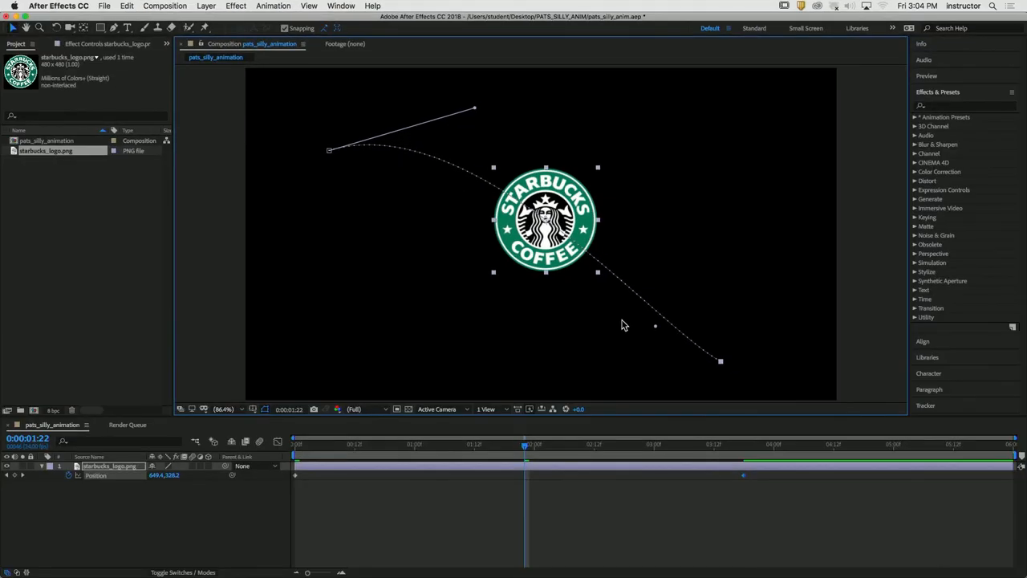
- Shape the logo's motion path into a pronounced S-curve by extending the direction handles of both its start and end keyframes
{"action": "left_click", "coordinate": [751, 366]}
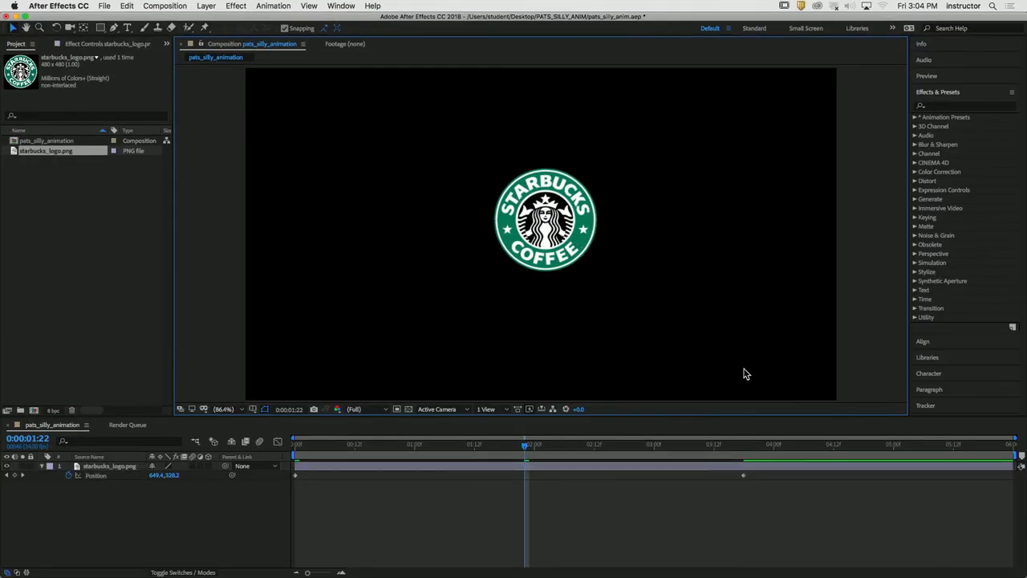
{"action": "left_click", "coordinate": [549, 228]}
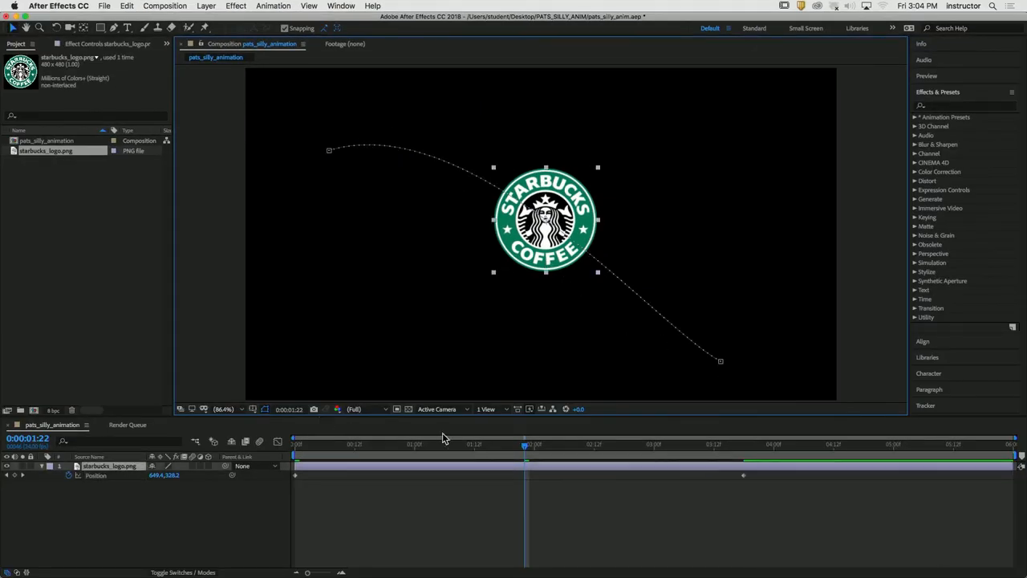
{"action": "left_click_drag", "start_coordinate": [449, 453], "coordinate": [649, 391]}
{"action": "left_click", "coordinate": [745, 383]}
{"action": "left_click", "coordinate": [590, 244]}
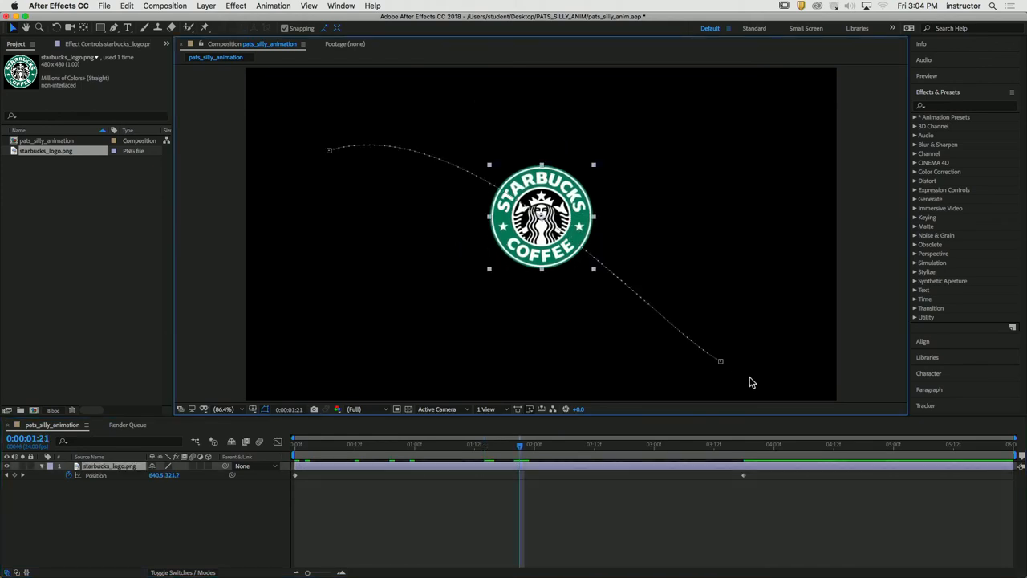
{"action": "left_click", "coordinate": [721, 361]}
{"action": "left_click_drag", "start_coordinate": [654, 325], "coordinate": [442, 363]}
{"action": "left_click_drag", "start_coordinate": [474, 108], "coordinate": [592, 125]}
{"action": "left_click_drag", "start_coordinate": [442, 362], "coordinate": [433, 400]}
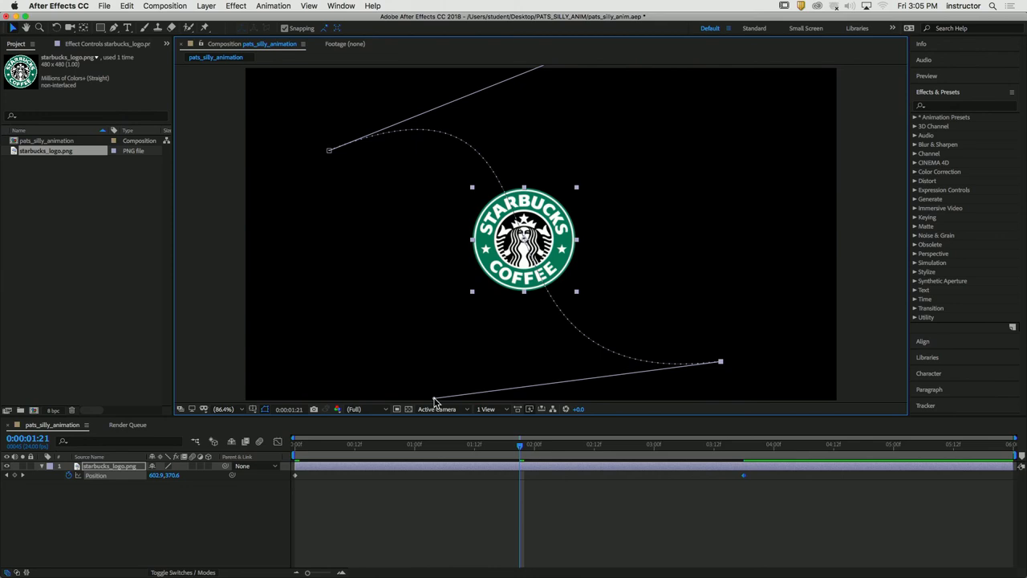
- Preview the logo's movement along the S-shaped path from 0:00:00:00 twice
{"action": "left_click_drag", "start_coordinate": [520, 444], "coordinate": [283, 456]}
{"action": "left_click", "coordinate": [195, 526]}
{"action": "key", "text": "space"}
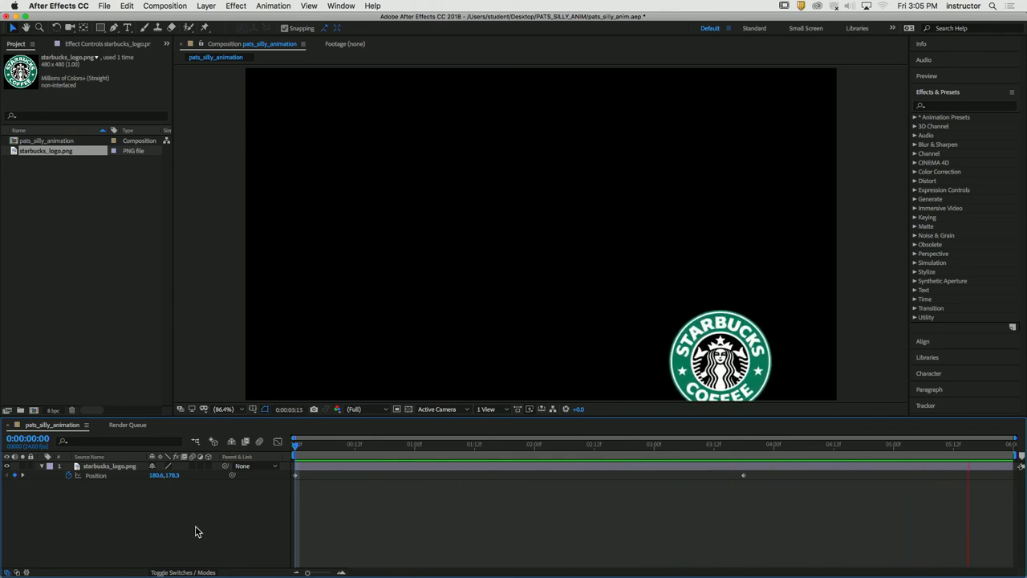
{"action": "key", "text": "space"}
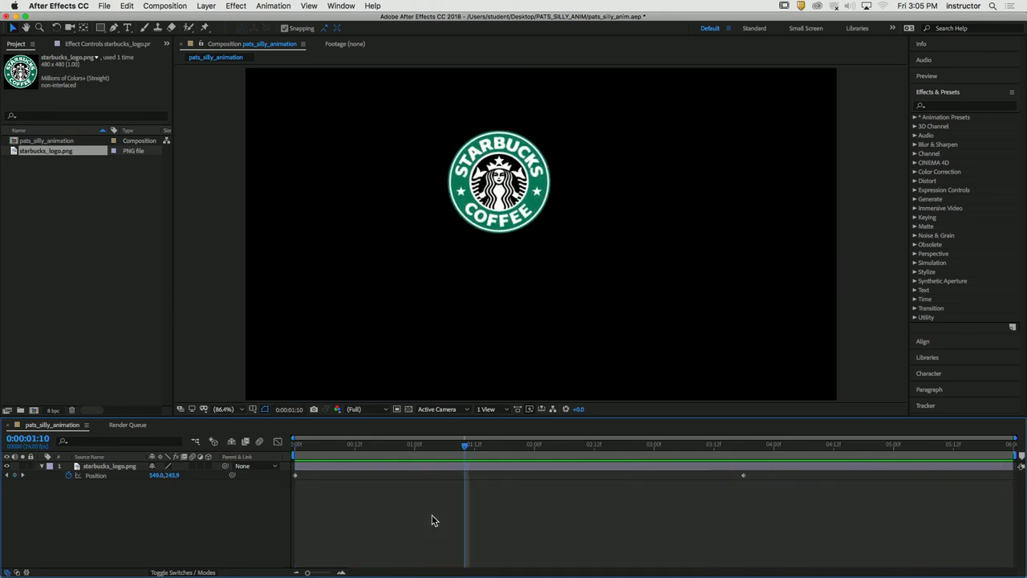
{"action": "left_click_drag", "start_coordinate": [463, 441], "coordinate": [298, 446]}
{"action": "key", "text": "space"}
{"action": "key", "text": "space"}
- Reveal all of the logo layer's Transform properties and enable keyframing for Scale at 0:00:00:00
{"action": "left_click", "coordinate": [120, 468]}
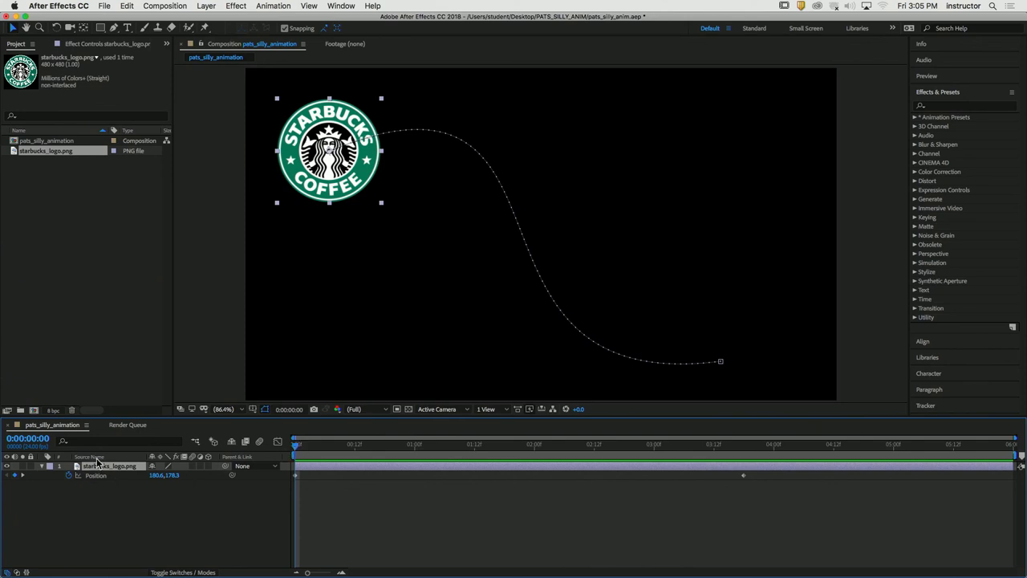
{"action": "left_click", "coordinate": [42, 466]}
{"action": "left_click", "coordinate": [41, 466]}
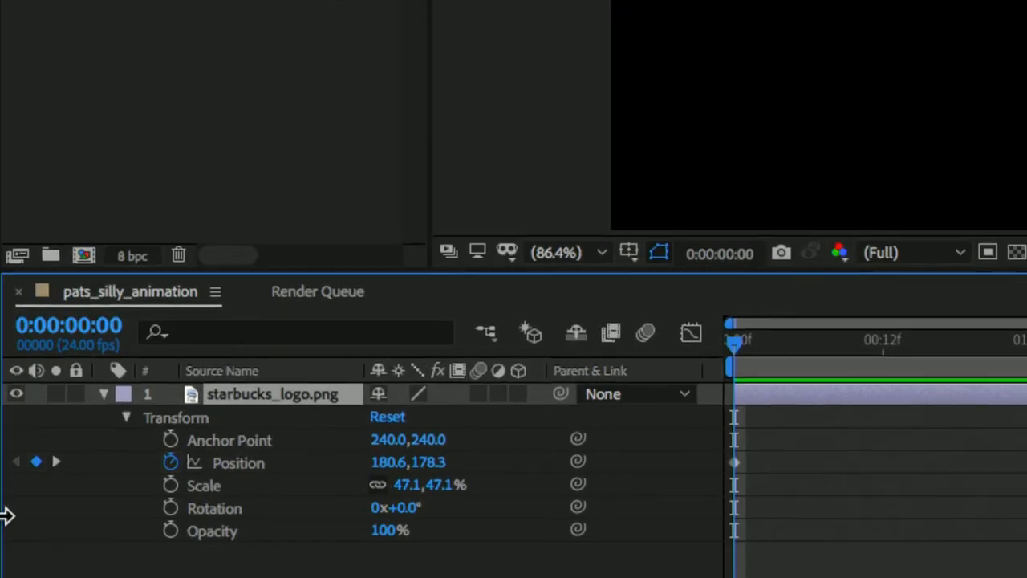
{"action": "left_click", "coordinate": [195, 481]}
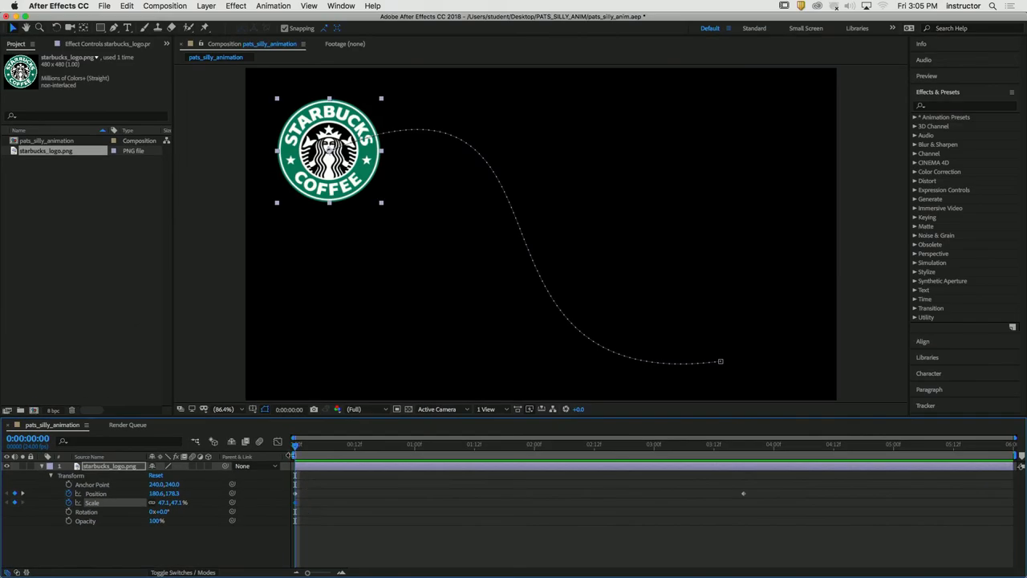
- At 0:00:03:18, alongside the second Position keyframe, set the logo's Scale to 10%
{"action": "left_click_drag", "start_coordinate": [298, 453], "coordinate": [743, 469]}
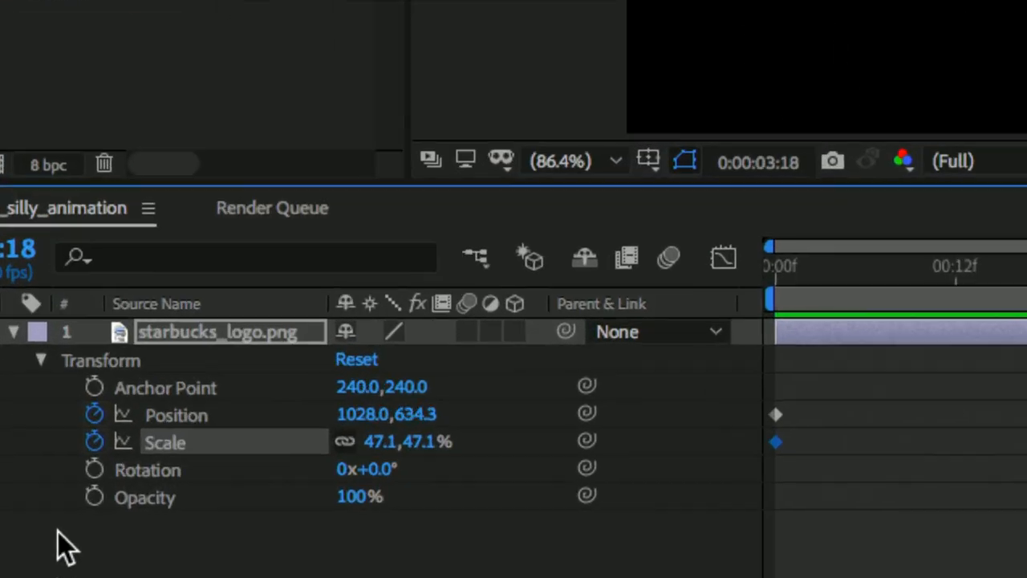
{"action": "left_click", "coordinate": [382, 442]}
{"action": "type", "text": "10"}
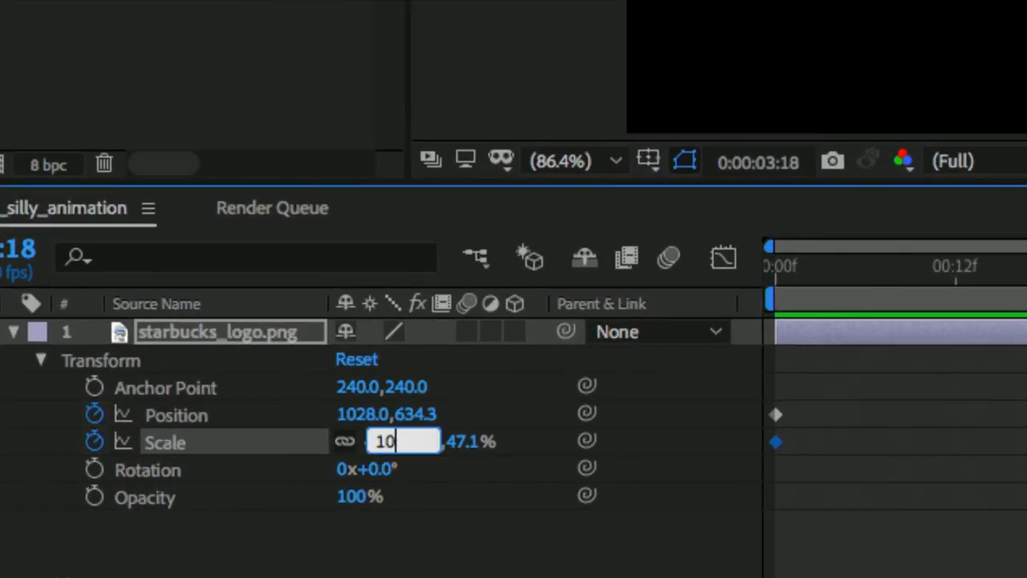
{"action": "key", "text": "Return"}
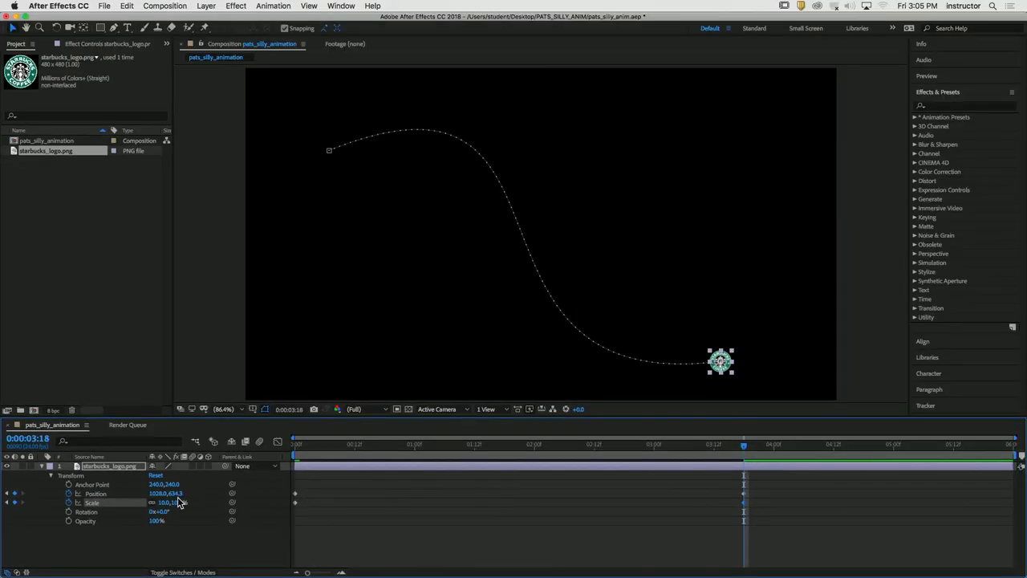
- Deselect the logo layer and preview the combined position and scale animation from the start
{"action": "left_click", "coordinate": [656, 504]}
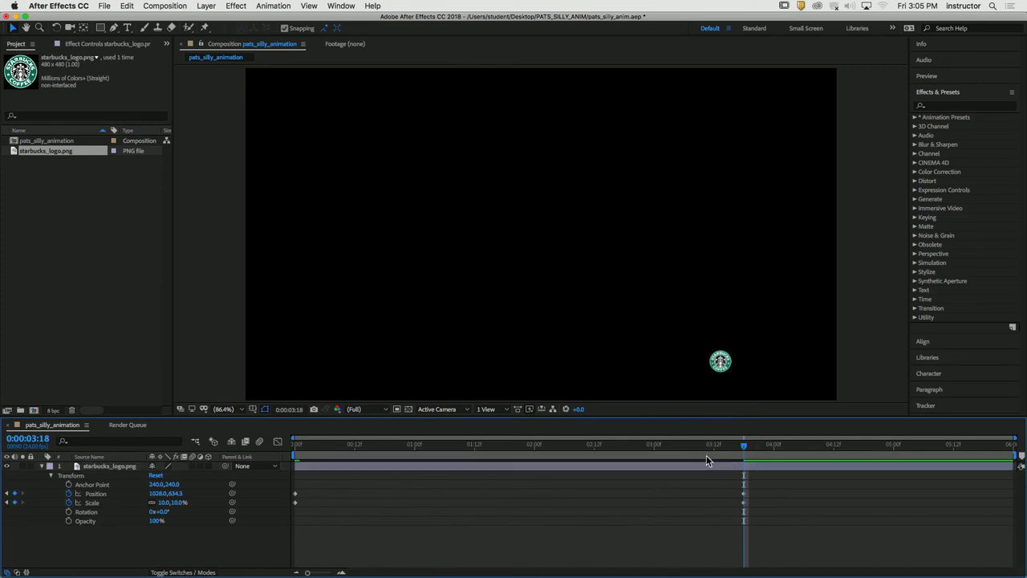
{"action": "left_click_drag", "start_coordinate": [723, 448], "coordinate": [241, 456]}
{"action": "key", "text": "space"}
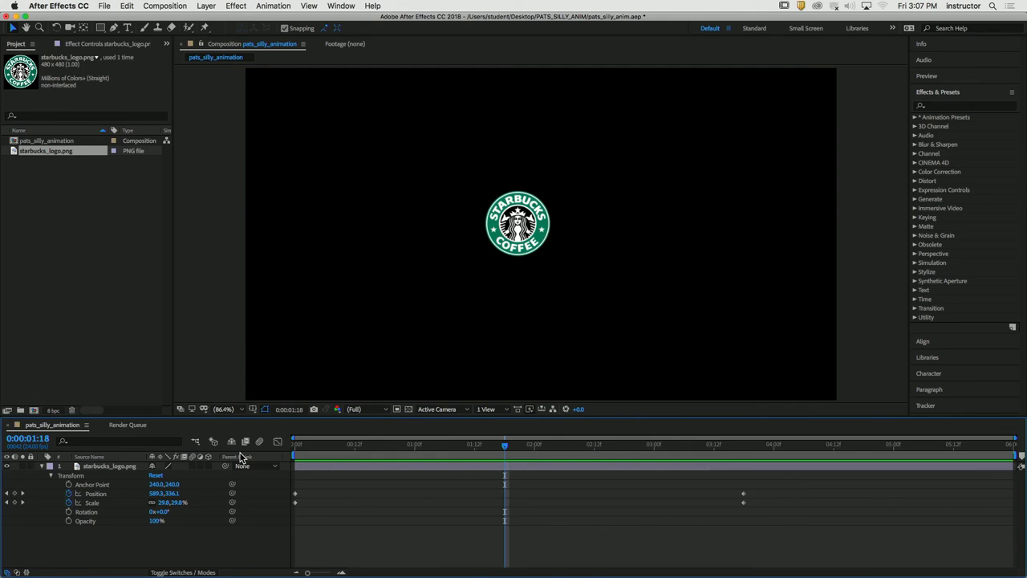
- Create a second composition named Test, keeping the default composition settings
{"action": "left_click", "coordinate": [132, 325]}
{"action": "left_click", "coordinate": [182, 431]}
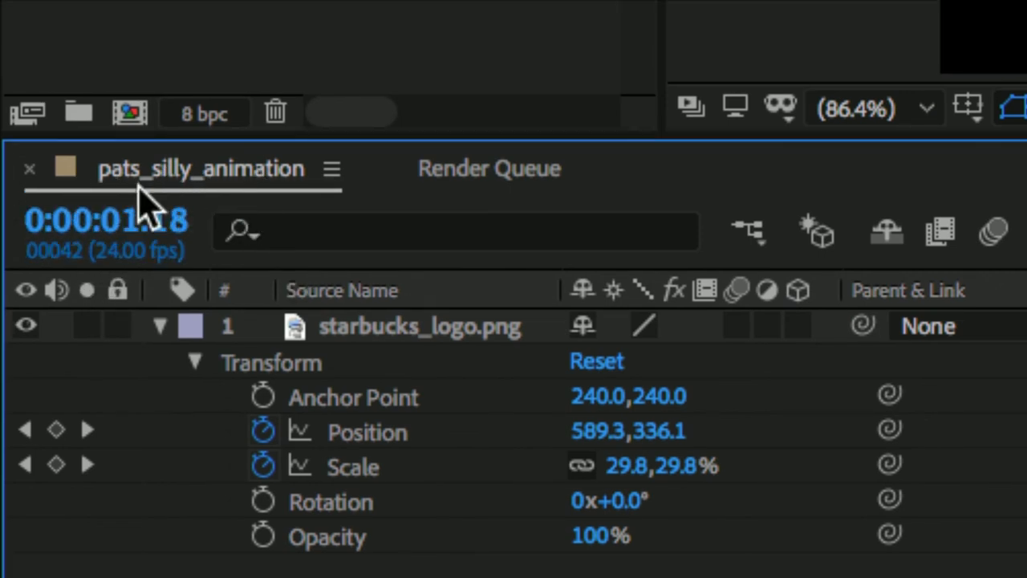
{"action": "left_click", "coordinate": [128, 114]}
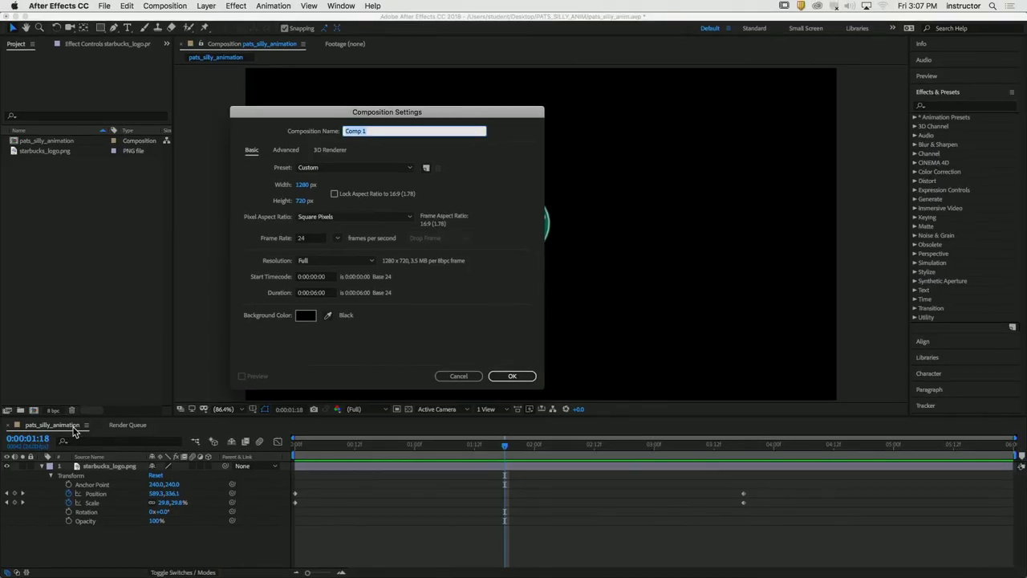
{"action": "type", "text": "Test"}
{"action": "left_click", "coordinate": [514, 377]}
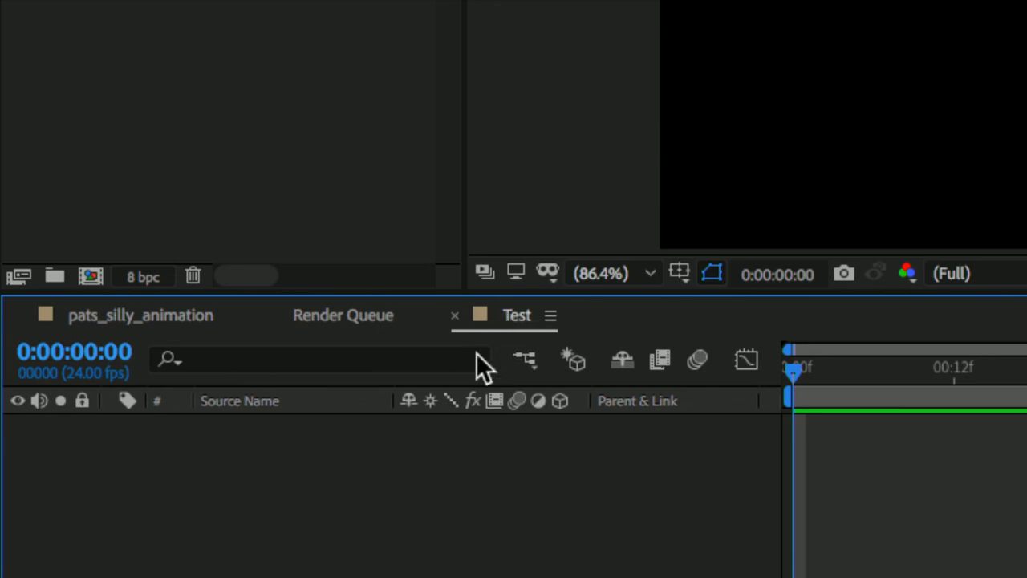
- Compare the timelines of the pats_silly_animation and Test compositions, ending on pats_silly_animation
{"action": "left_click", "coordinate": [171, 316]}
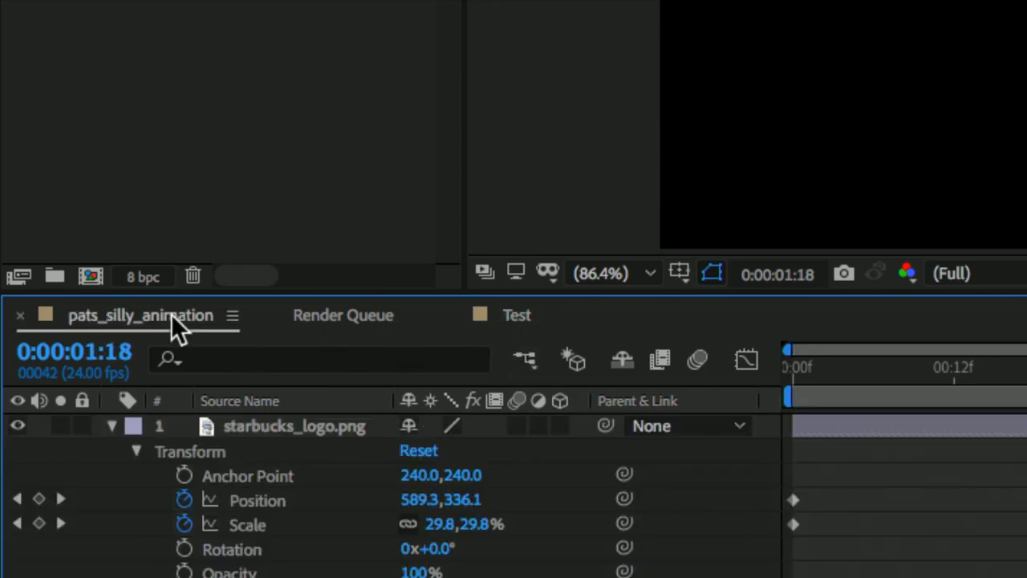
{"action": "left_click", "coordinate": [493, 328]}
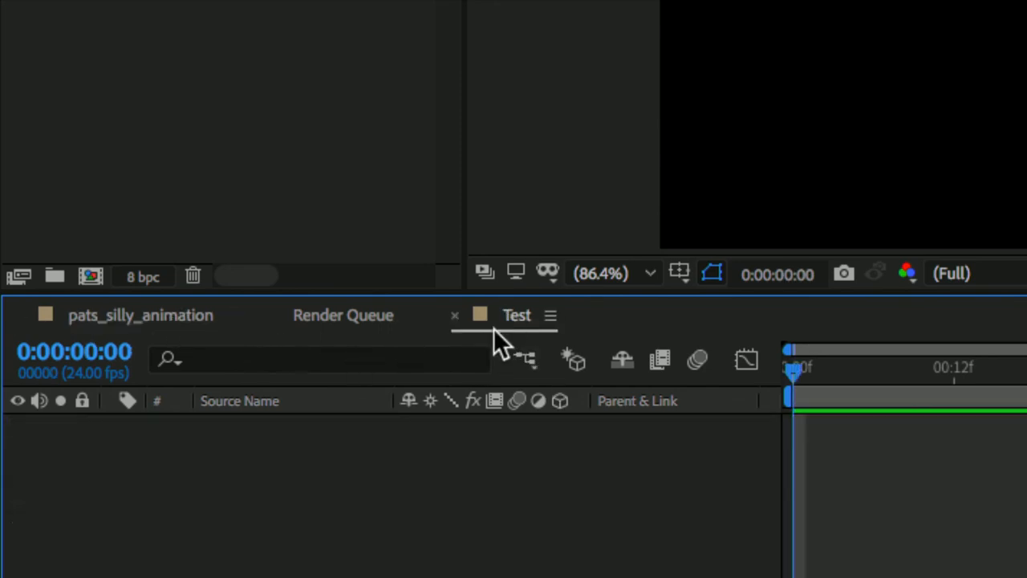
{"action": "left_click", "coordinate": [168, 314]}
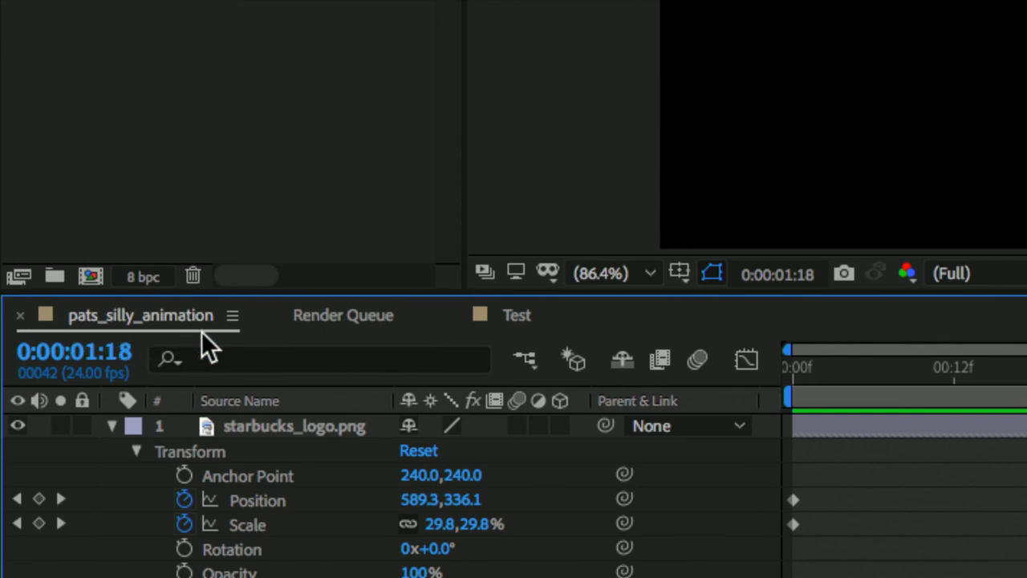
{"action": "left_click", "coordinate": [514, 320]}
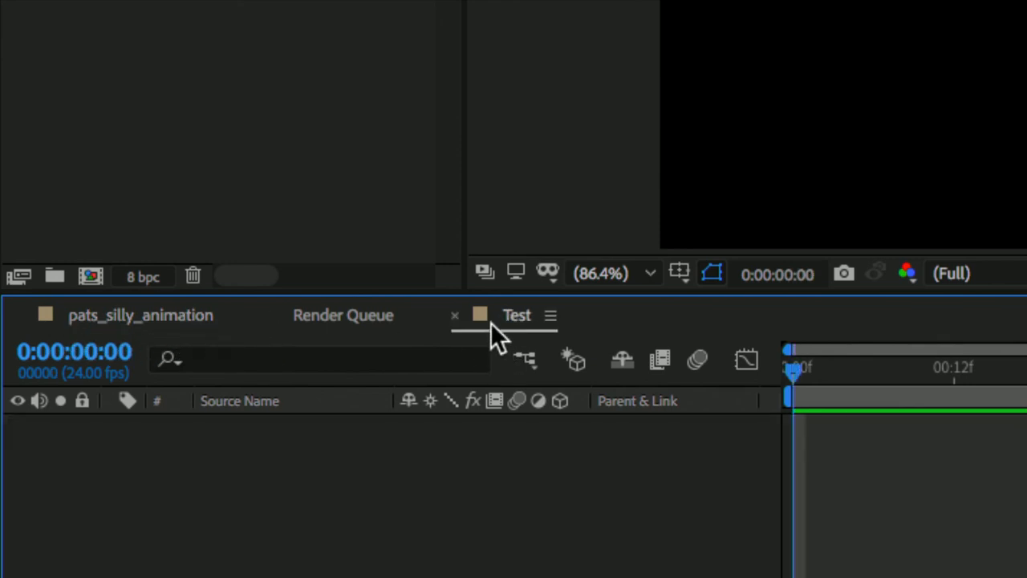
{"action": "left_click", "coordinate": [142, 315]}
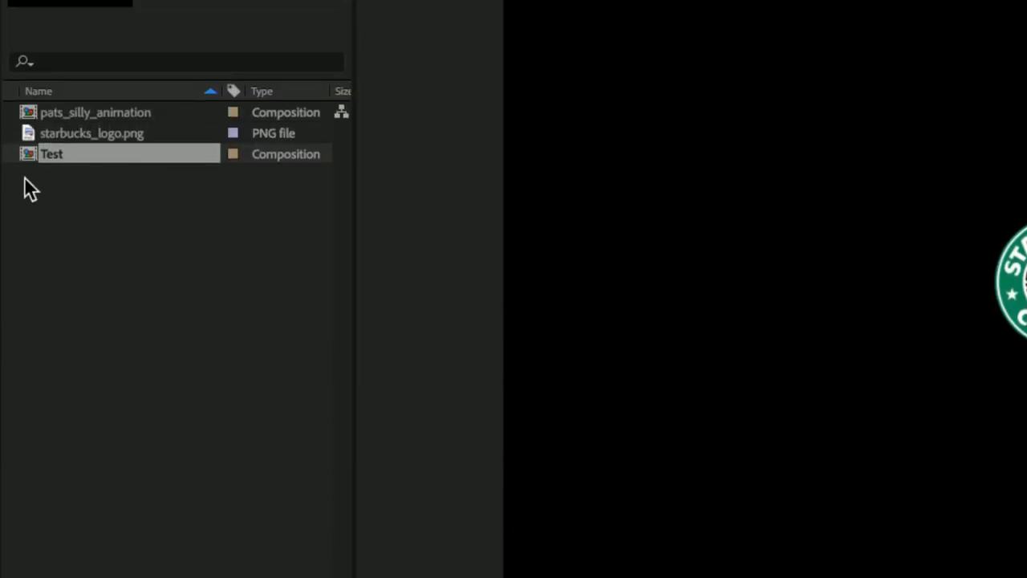
- Select the pats_silly_animation composition in the project and make its timeline active
{"action": "left_click", "coordinate": [69, 252]}
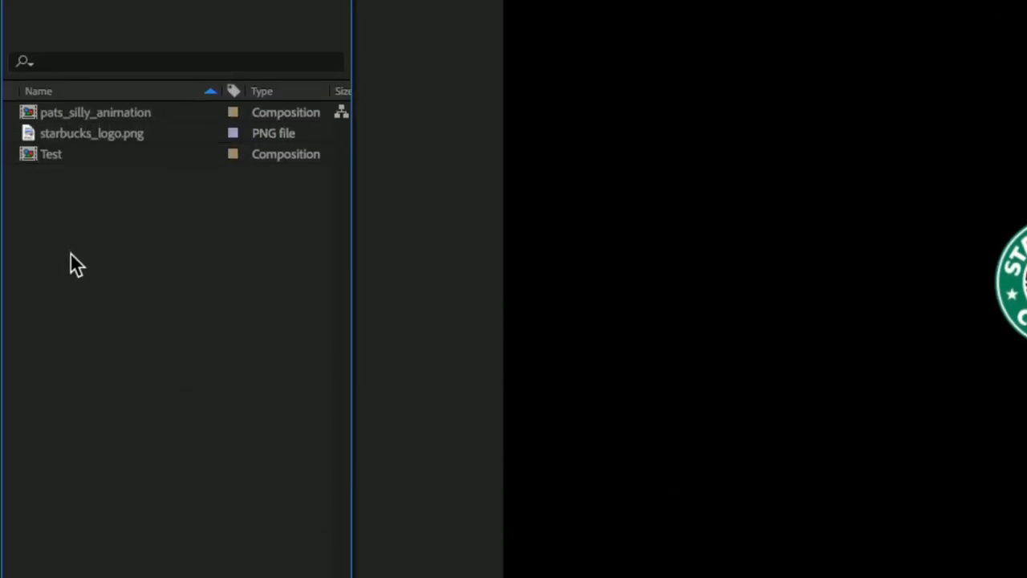
{"action": "left_click", "coordinate": [110, 115]}
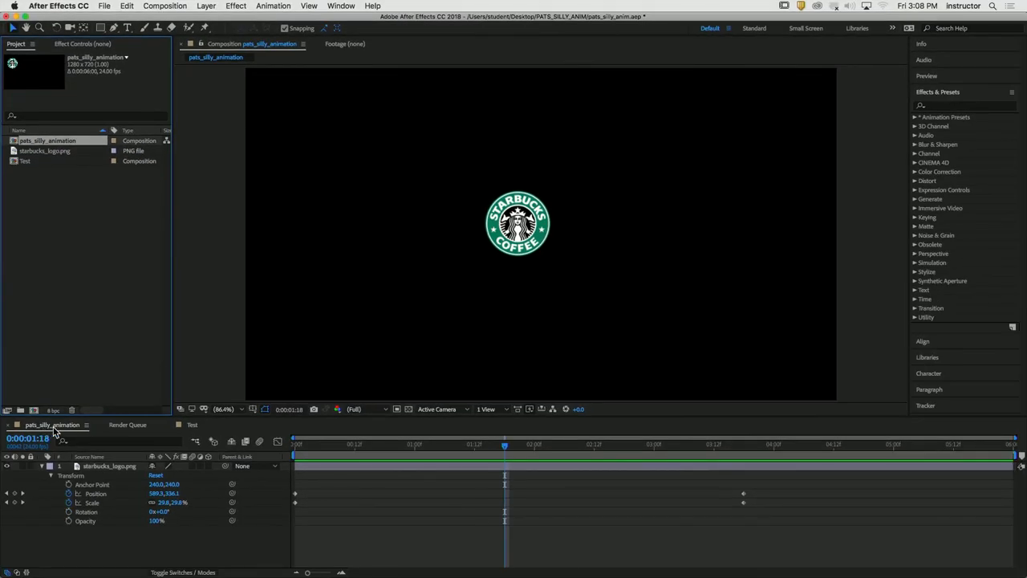
{"action": "left_click", "coordinate": [53, 432]}
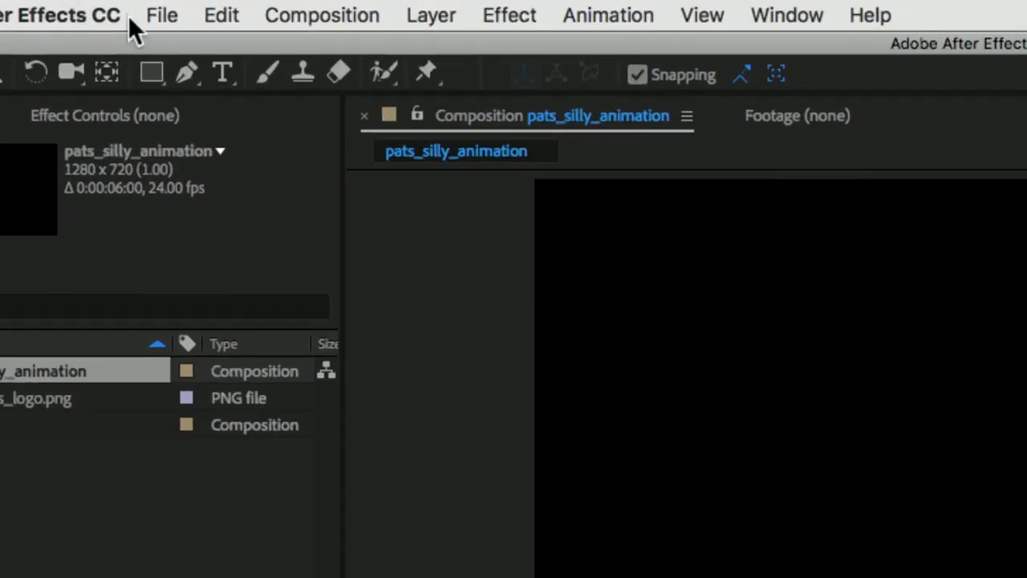
{"action": "left_click", "coordinate": [147, 13]}
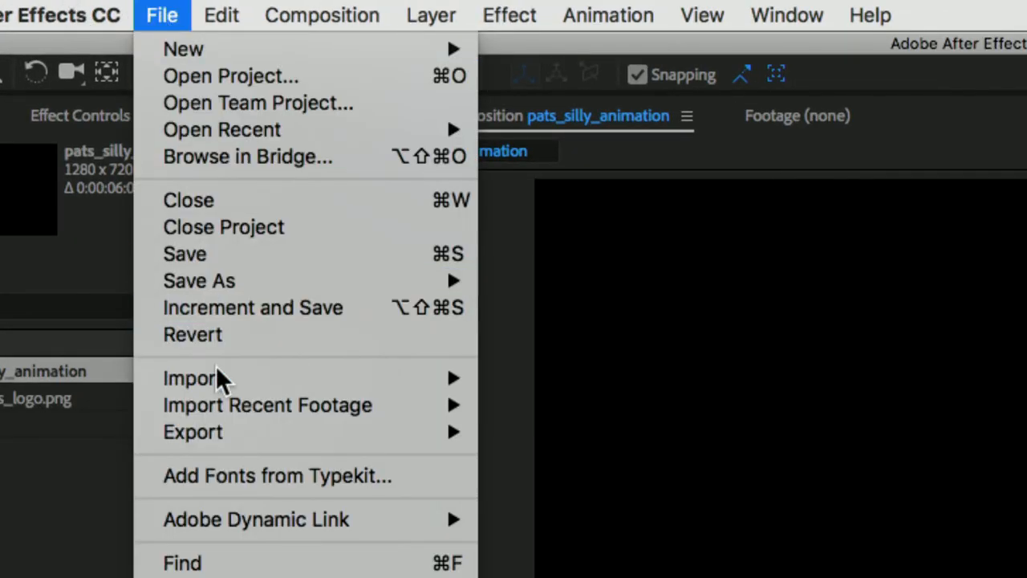
{"action": "mouse_move", "coordinate": [234, 441]}
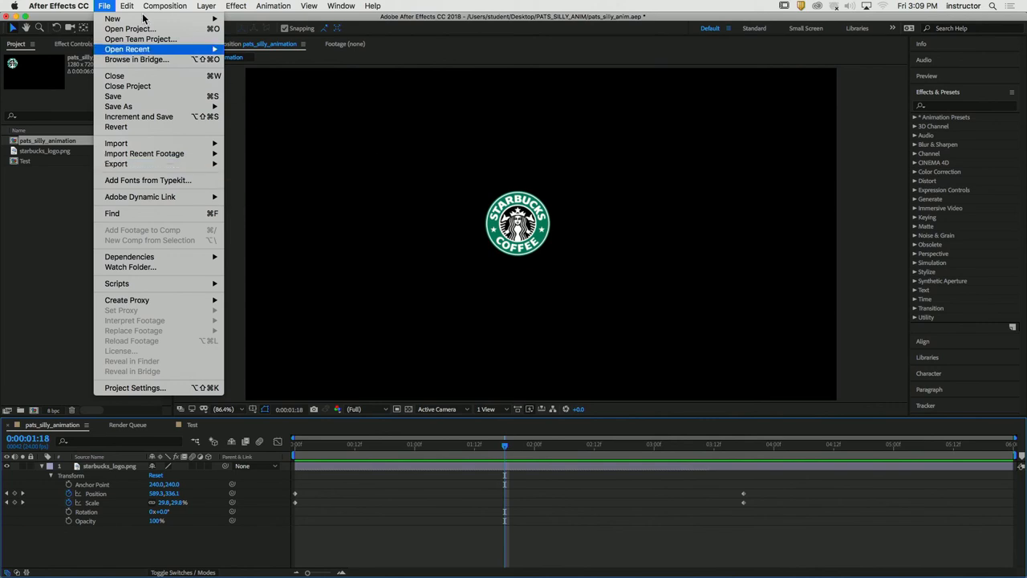
- Switch to System Preferences and turn off automatic hiding of the Dock, closing the settings
{"action": "mouse_move", "coordinate": [12, 5]}
{"action": "left_click", "coordinate": [24, 35]}
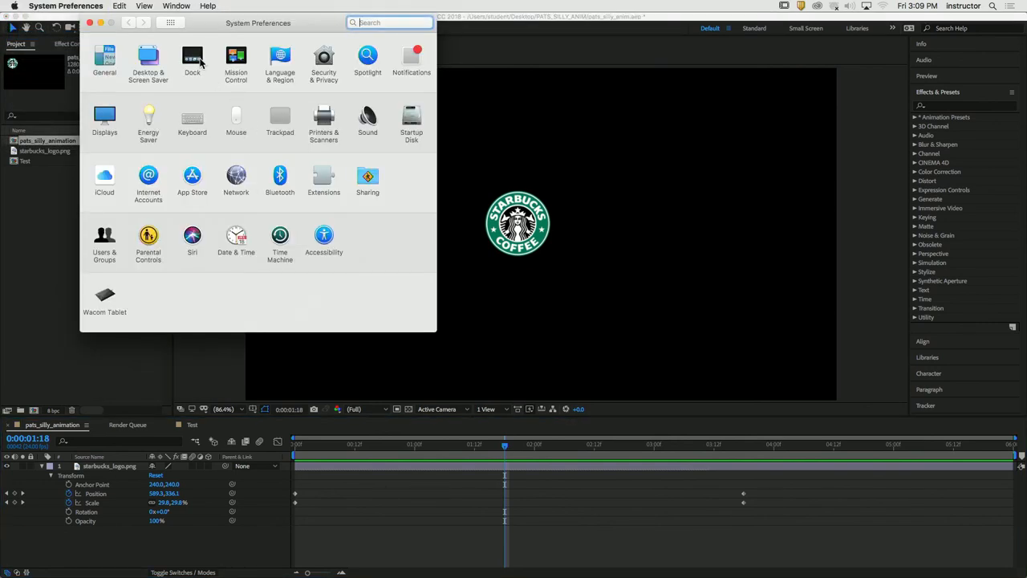
{"action": "left_click", "coordinate": [202, 61]}
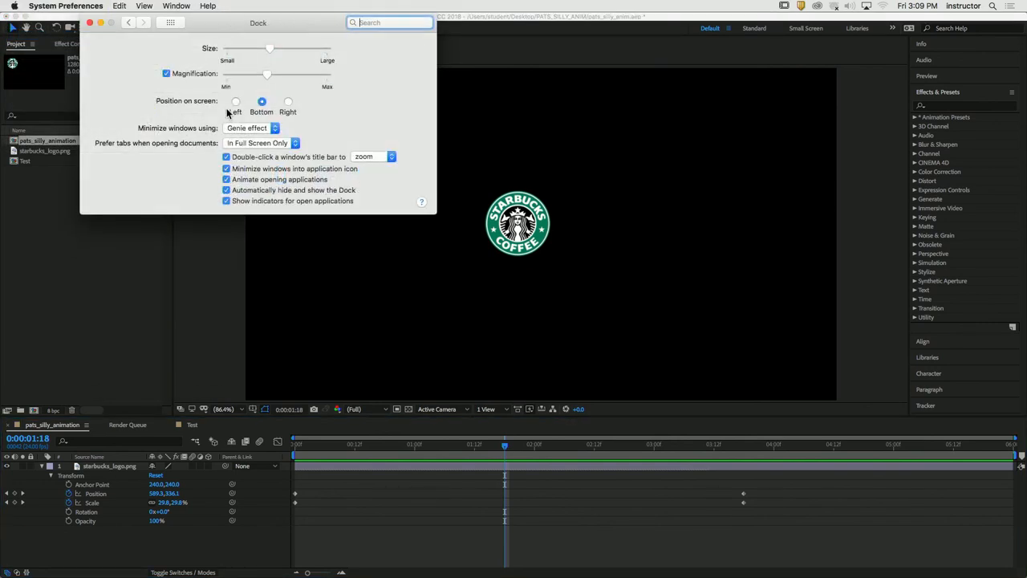
{"action": "left_click", "coordinate": [313, 191]}
{"action": "left_click", "coordinate": [90, 23]}
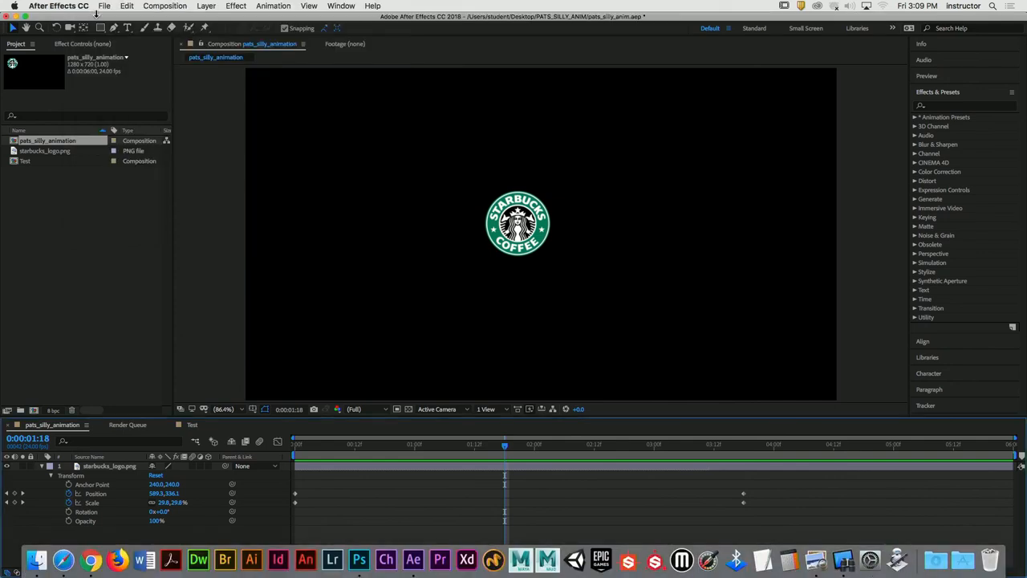
- Send the pats_silly_animation composition to the Adobe Media Encoder queue
{"action": "left_click", "coordinate": [104, 8]}
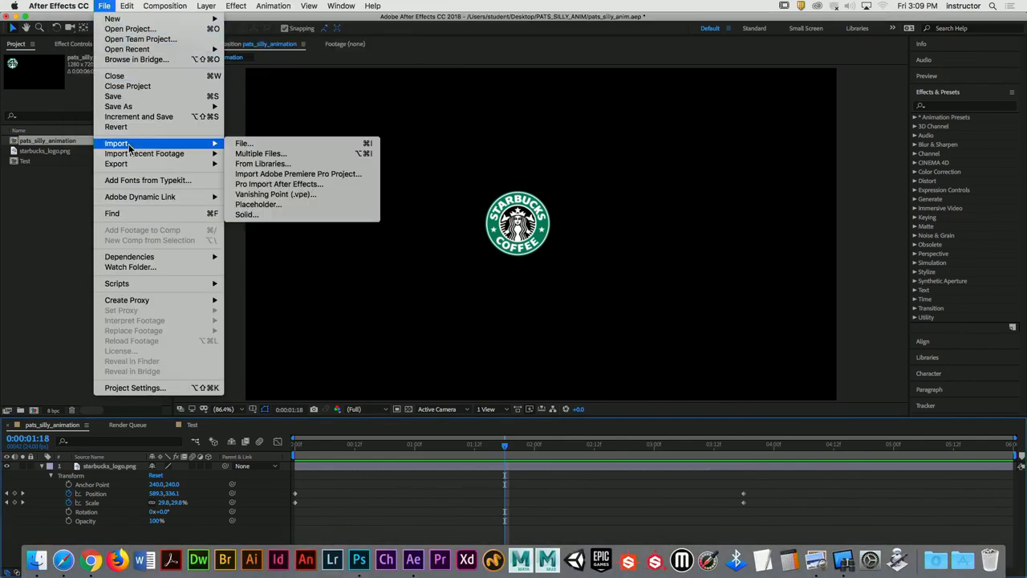
{"action": "mouse_move", "coordinate": [159, 164]}
{"action": "left_click", "coordinate": [343, 164]}
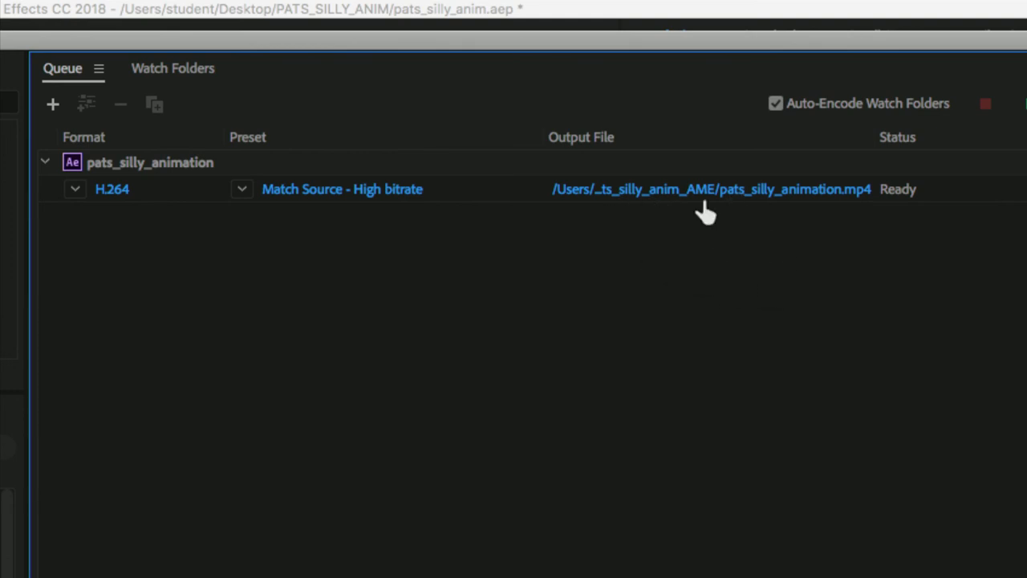
- Set the queued H.264 output to save as pats_silly_animation on the Desktop and start encoding the queue
{"action": "left_click", "coordinate": [680, 196]}
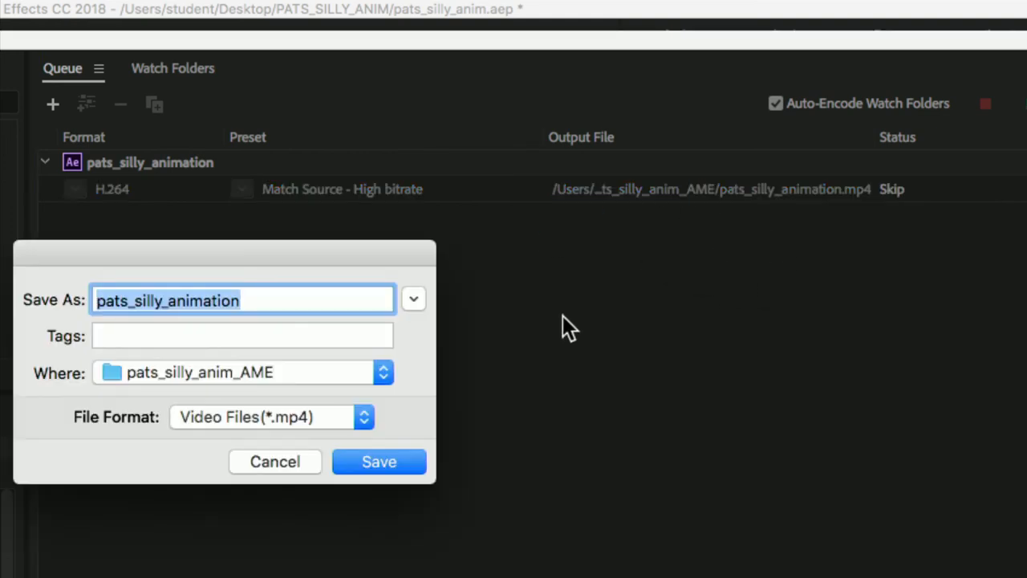
{"action": "left_click_drag", "start_coordinate": [352, 252], "coordinate": [595, 197]}
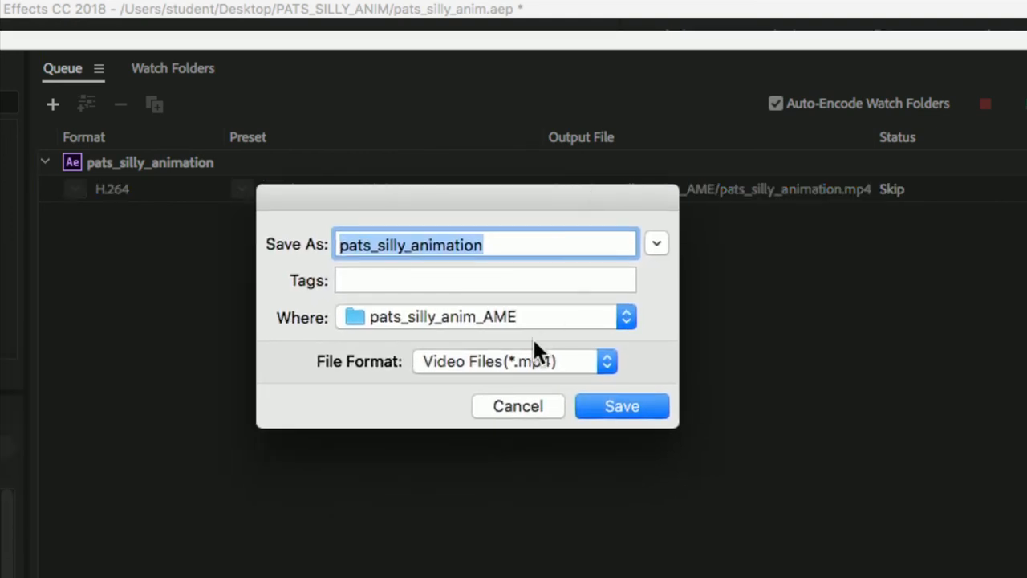
{"action": "left_click", "coordinate": [450, 321]}
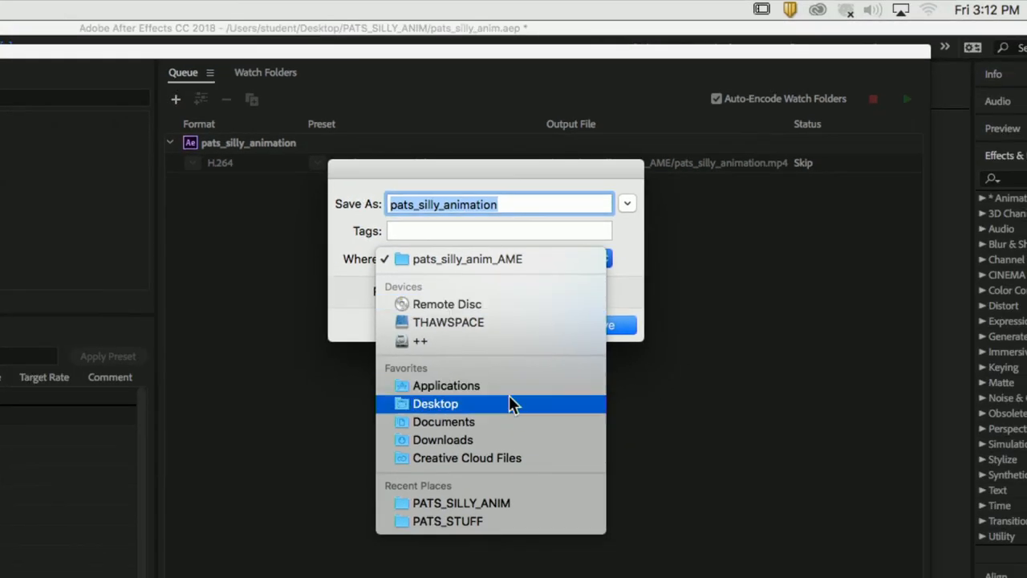
{"action": "left_click", "coordinate": [493, 511]}
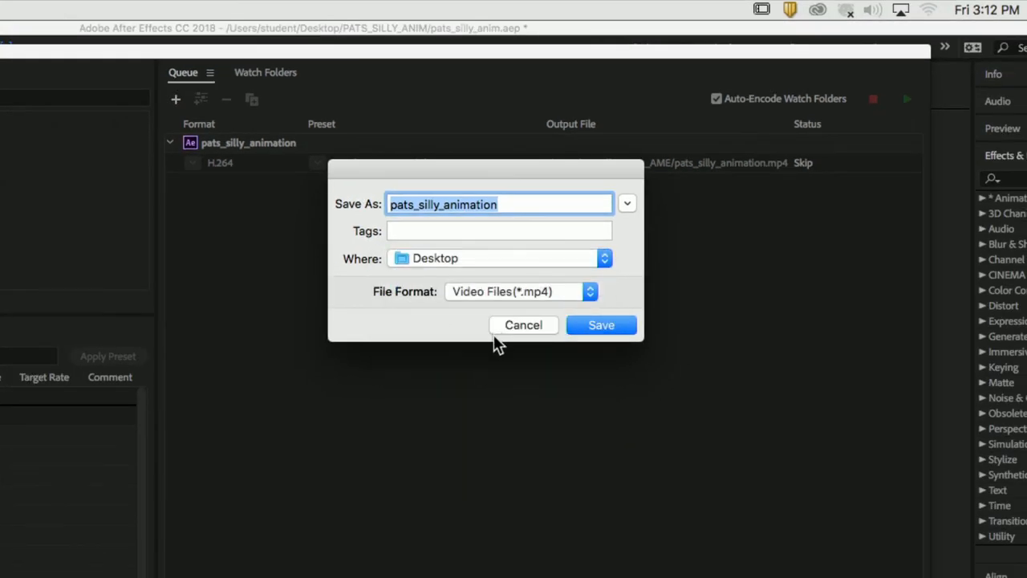
{"action": "left_click", "coordinate": [598, 328]}
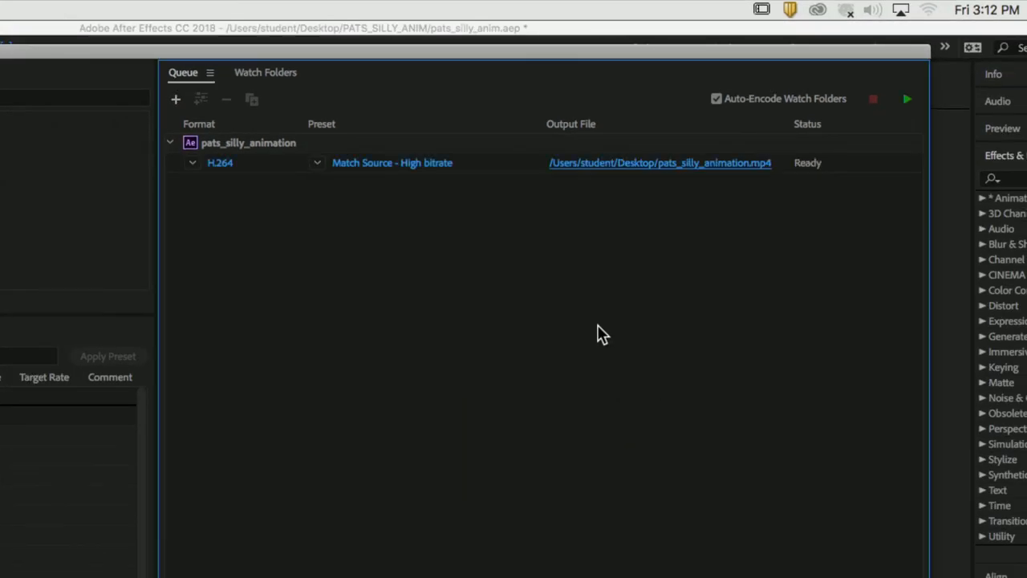
{"action": "left_click", "coordinate": [907, 99]}
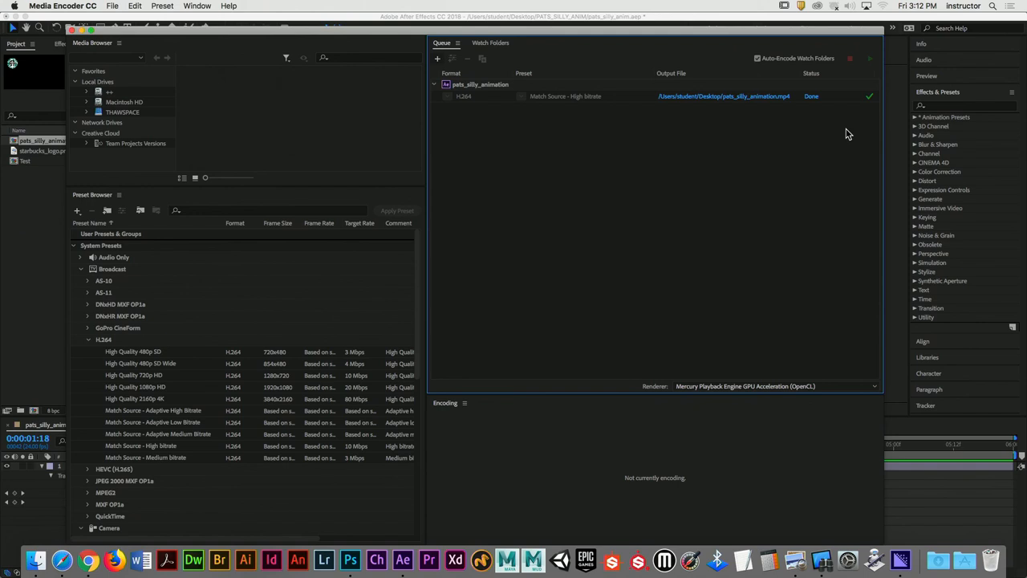
- Hide Media Encoder and After Effects to reveal the desktop
{"action": "left_click", "coordinate": [91, 5]}
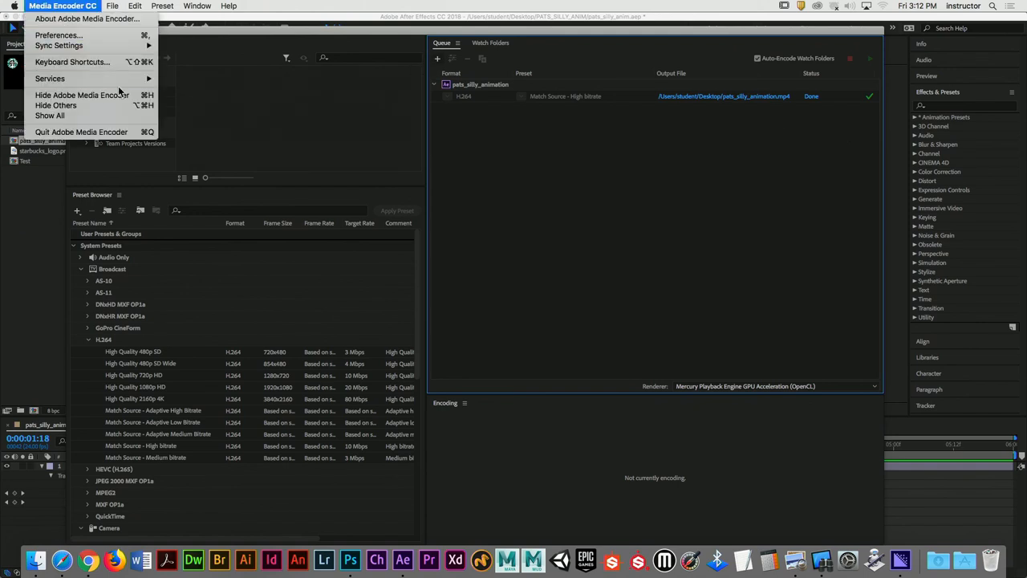
{"action": "left_click", "coordinate": [120, 95]}
{"action": "left_click", "coordinate": [60, 6]}
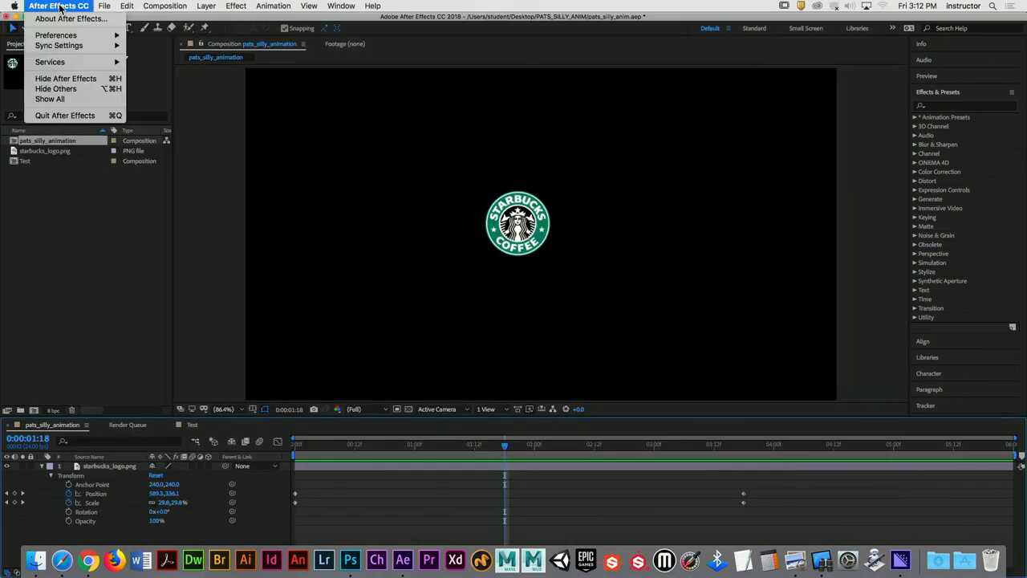
{"action": "left_click", "coordinate": [70, 78]}
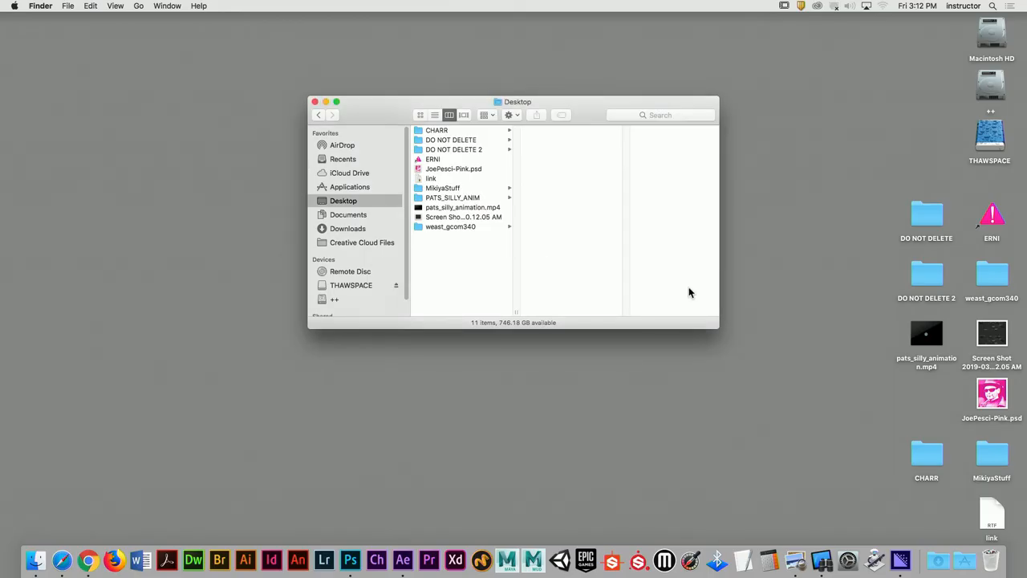
- Open pats_silly_animation.mp4 from the desktop in QuickTime Player and close the unrelated video window
{"action": "double_click", "coordinate": [935, 337]}
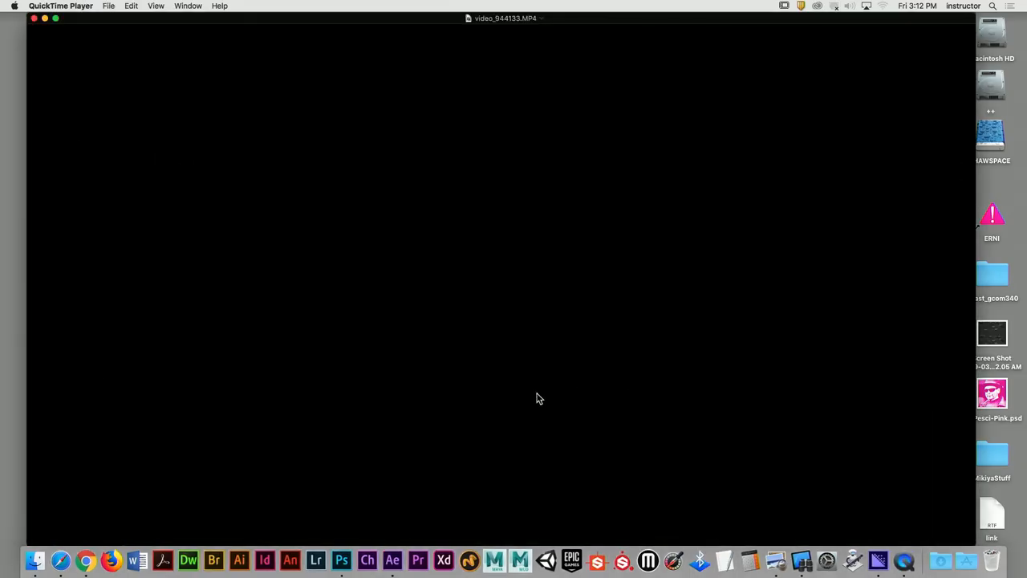
{"action": "left_click_drag", "start_coordinate": [403, 300], "coordinate": [744, 410]}
{"action": "left_click", "coordinate": [254, 98]}
{"action": "left_click", "coordinate": [34, 17]}
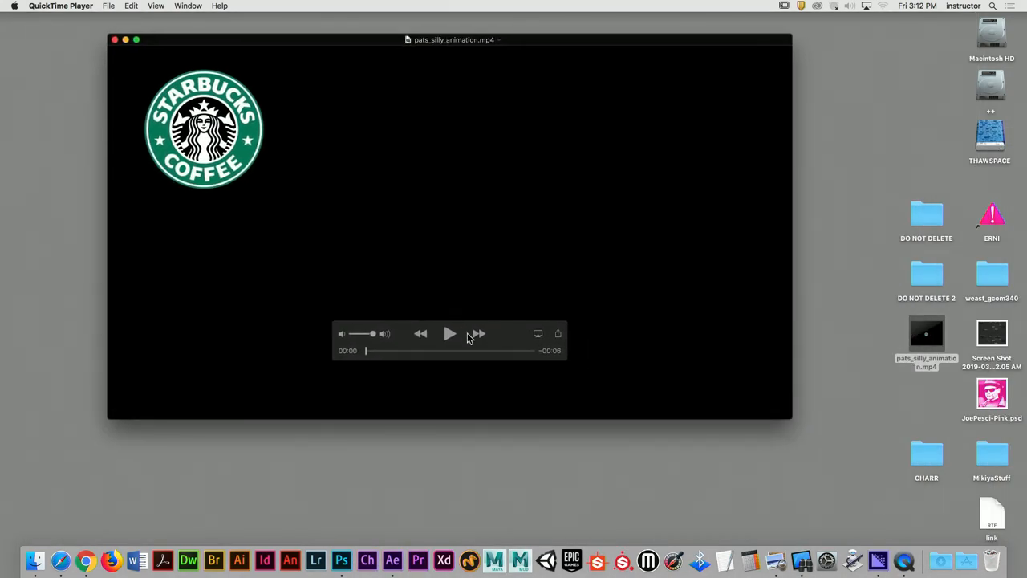
- Play the exported animation video, rewind it to the start and close it
{"action": "left_click", "coordinate": [449, 333]}
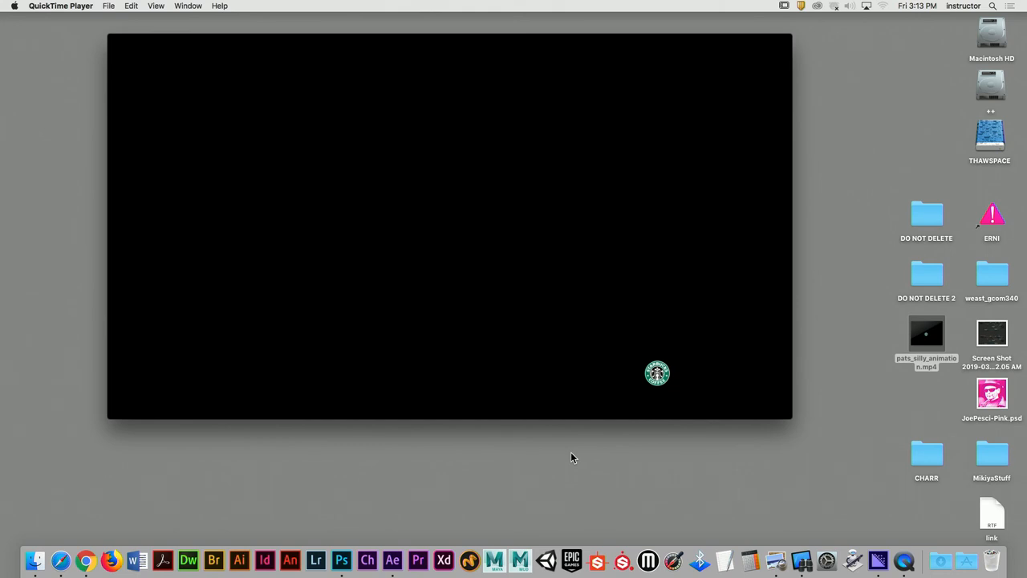
{"action": "left_click_drag", "start_coordinate": [514, 350], "coordinate": [359, 362]}
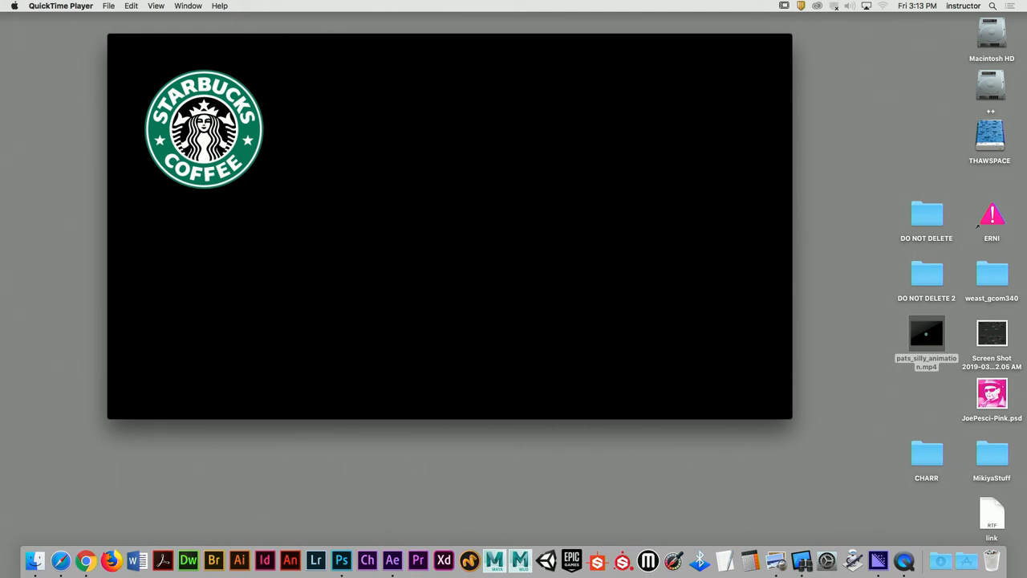
{"action": "left_click", "coordinate": [116, 40]}
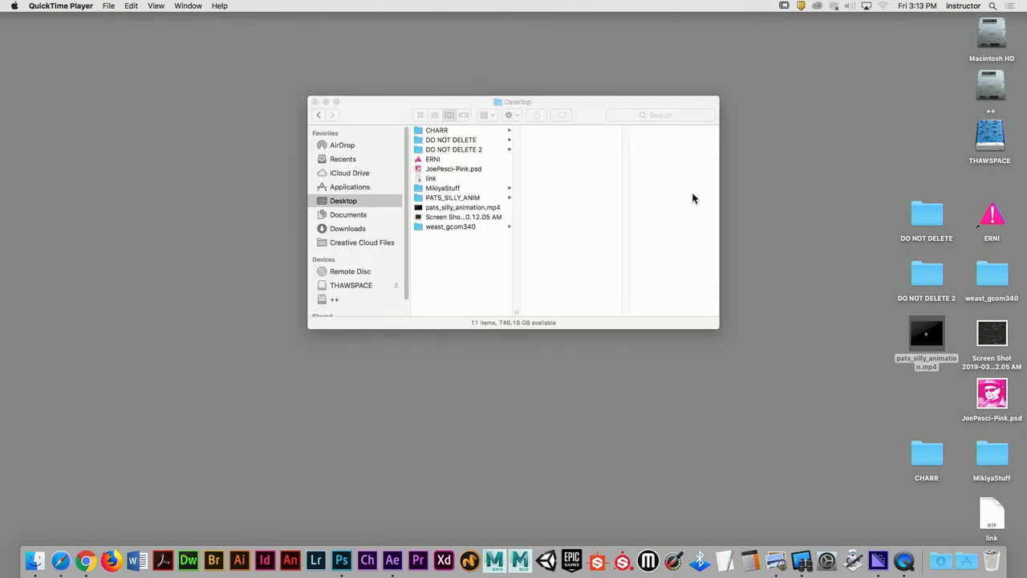
- Switch back to After Effects and move the current time of pats_silly_animation to 0:00:00:00
{"action": "left_click", "coordinate": [784, 177]}
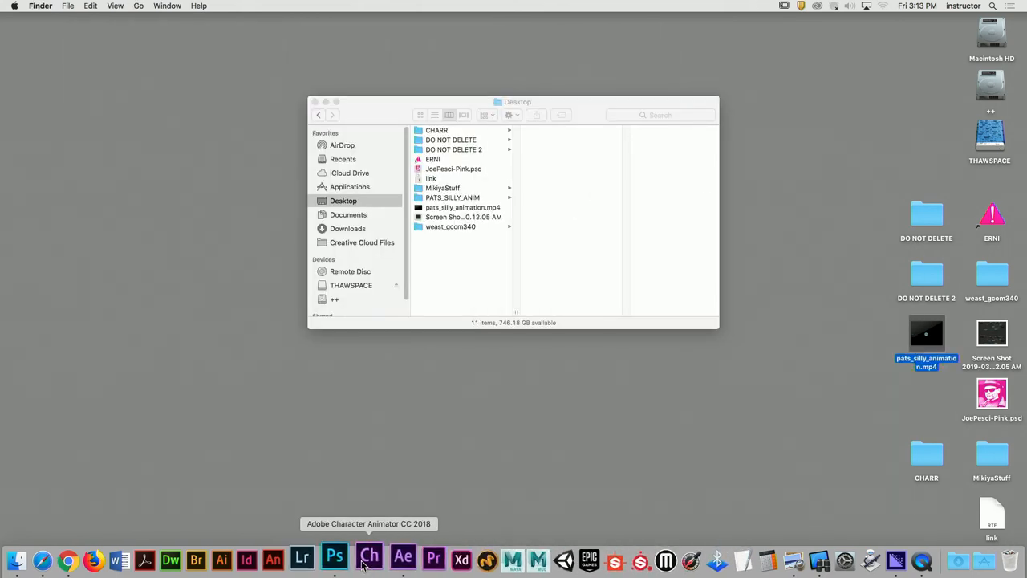
{"action": "left_click", "coordinate": [402, 559]}
{"action": "left_click_drag", "start_coordinate": [490, 446], "coordinate": [290, 471]}
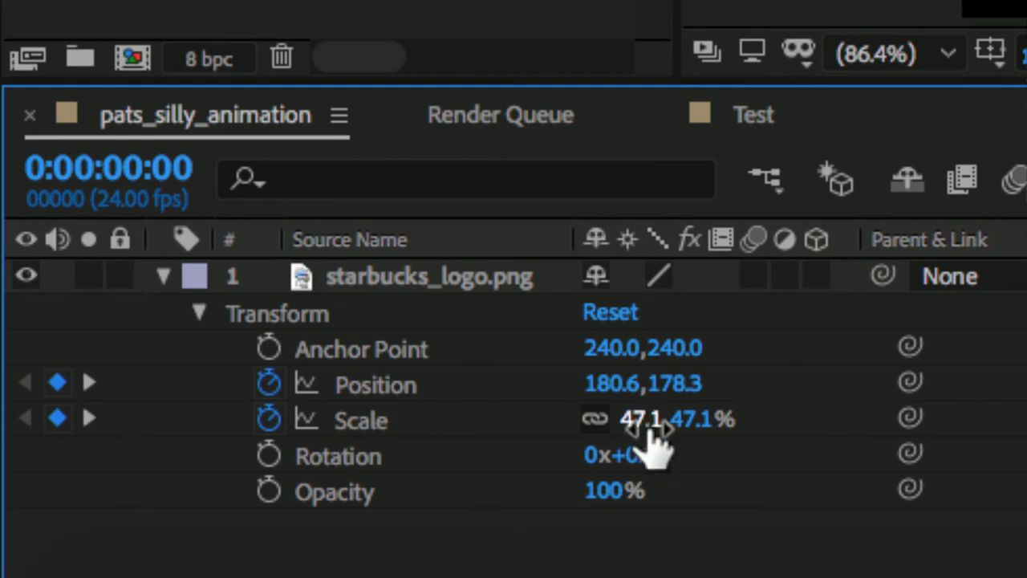
- Unlink the logo's Scale proportions and try squashing its vertical scale to about 33%, undoing the squash
{"action": "left_click", "coordinate": [595, 418]}
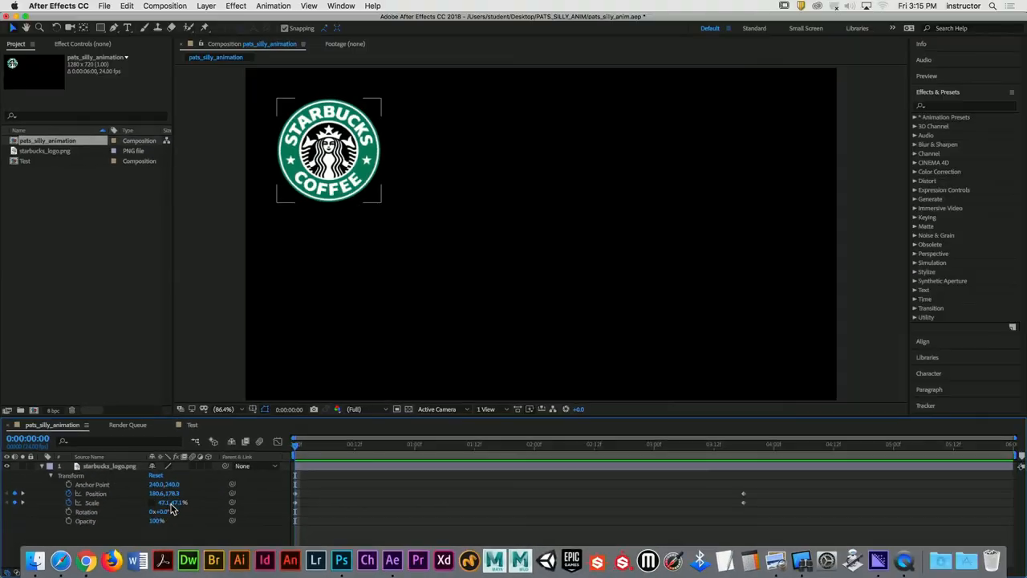
{"action": "mouse_move", "coordinate": [178, 503]}
{"action": "left_mouse_down"}
{"action": "mouse_move", "coordinate": [190, 503]}
{"action": "mouse_move", "coordinate": [164, 503]}
{"action": "mouse_move", "coordinate": [187, 503]}
{"action": "mouse_move", "coordinate": [166, 503]}
{"action": "mouse_move", "coordinate": [179, 514]}
{"action": "left_mouse_up"}
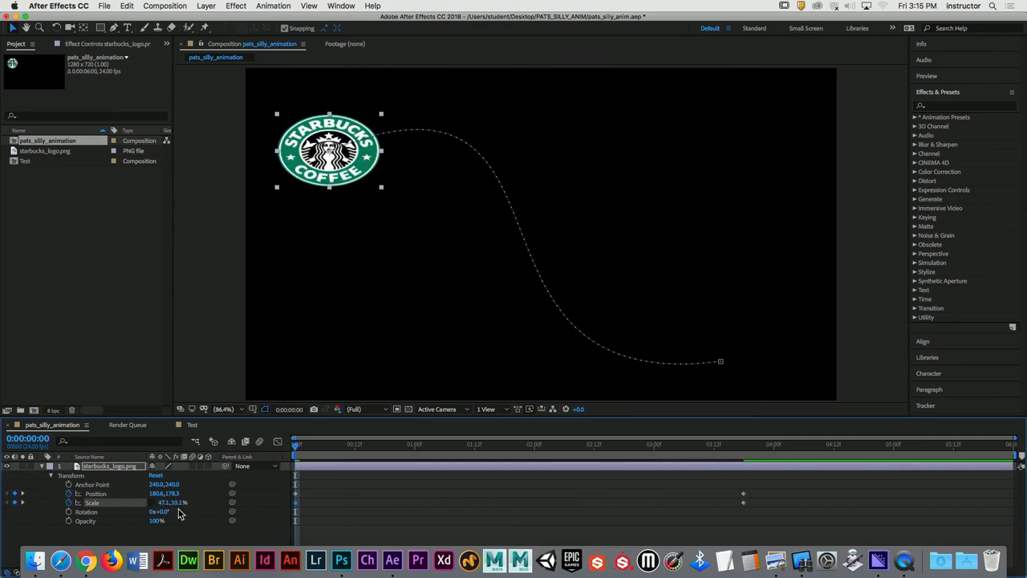
{"action": "key", "text": "super+z"}
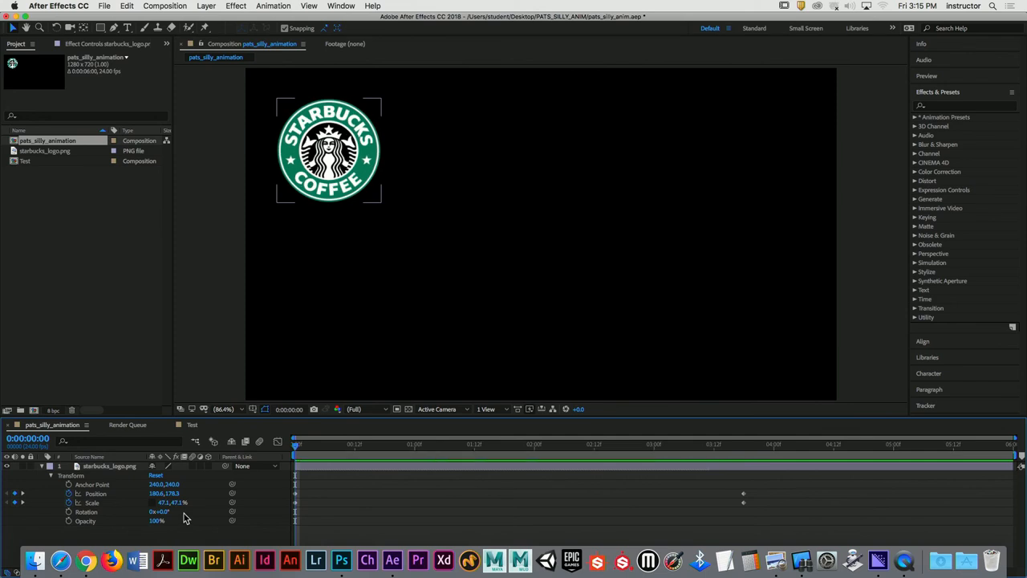